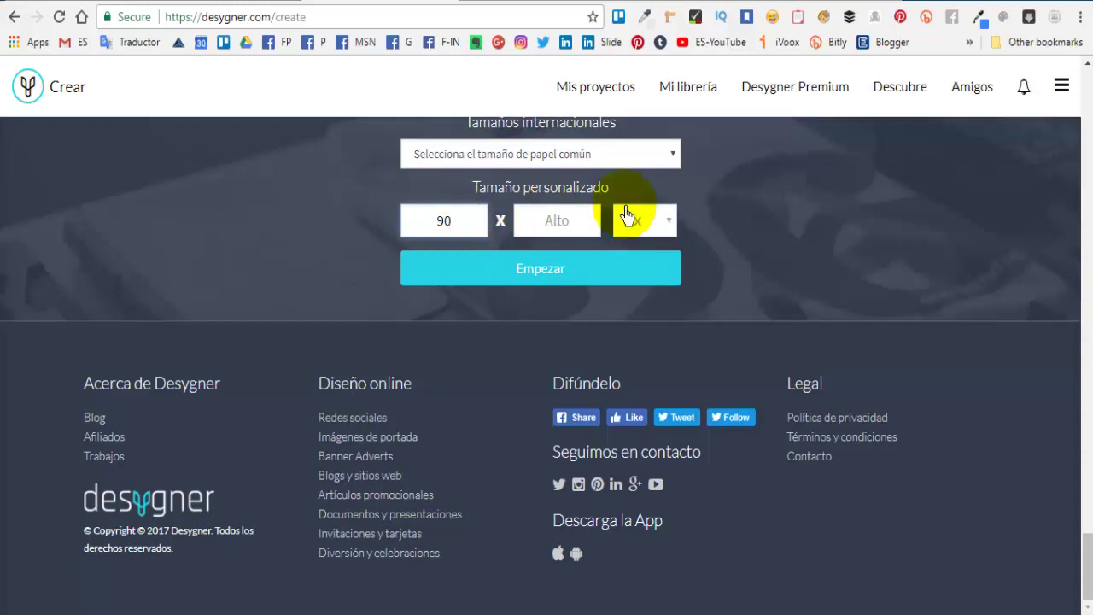
Examine the common paper sizes available for a new design, from standard portrait to international landscape formats.
{"action": "left_click", "coordinate": [550, 229]}
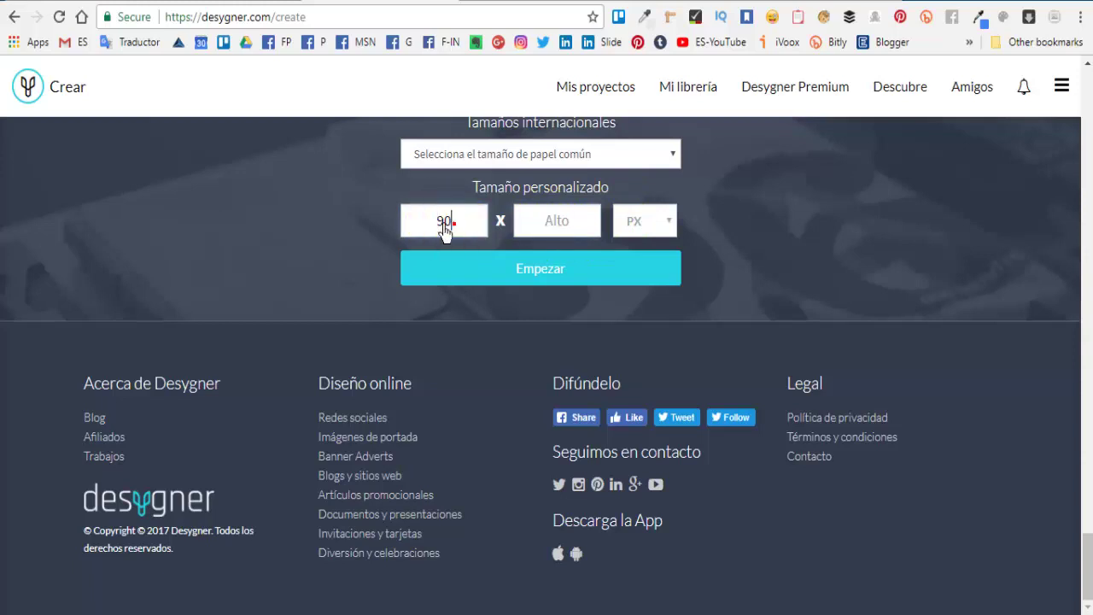
{"action": "left_click", "coordinate": [674, 154]}
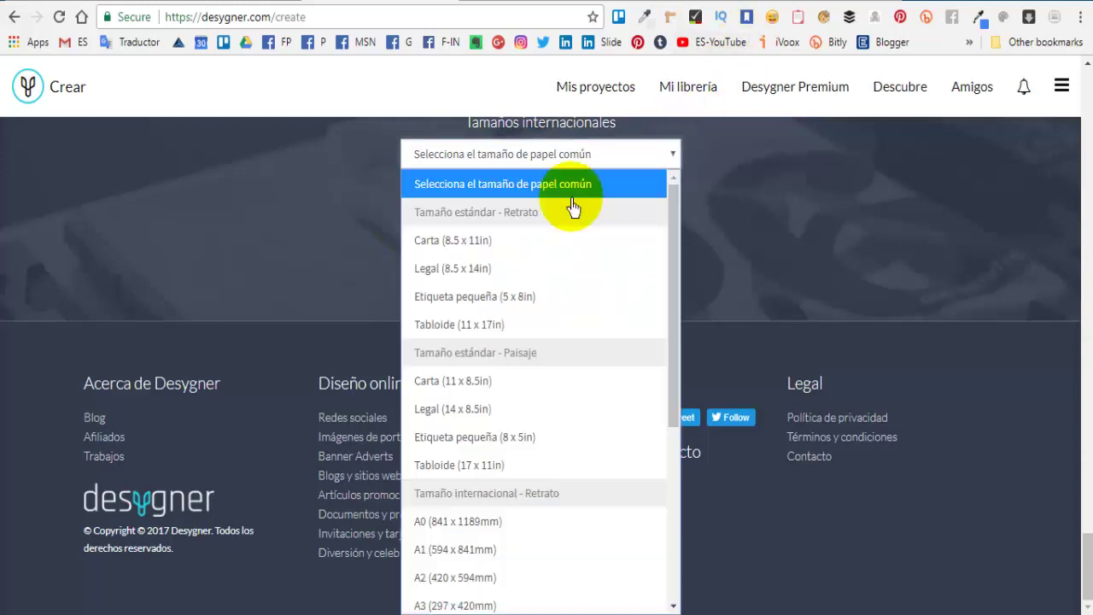
{"action": "scroll", "coordinate": [521, 513], "scroll_direction": "down", "scroll_amount": 3}
{"action": "scroll", "coordinate": [529, 530], "scroll_direction": "down", "scroll_amount": 2}
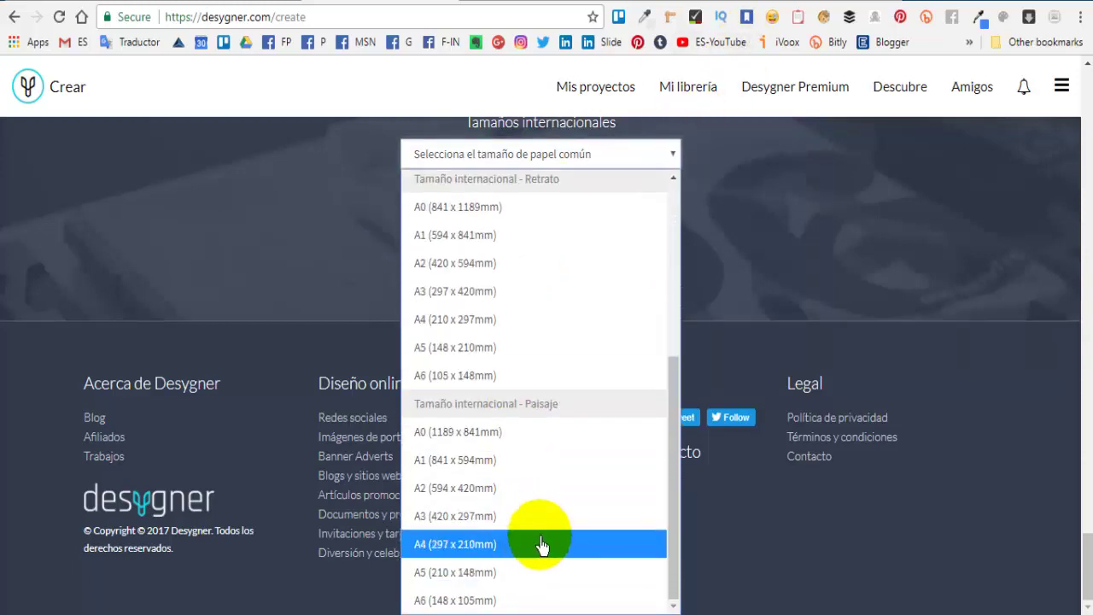
{"action": "scroll", "coordinate": [530, 512], "scroll_direction": "up", "scroll_amount": 5}
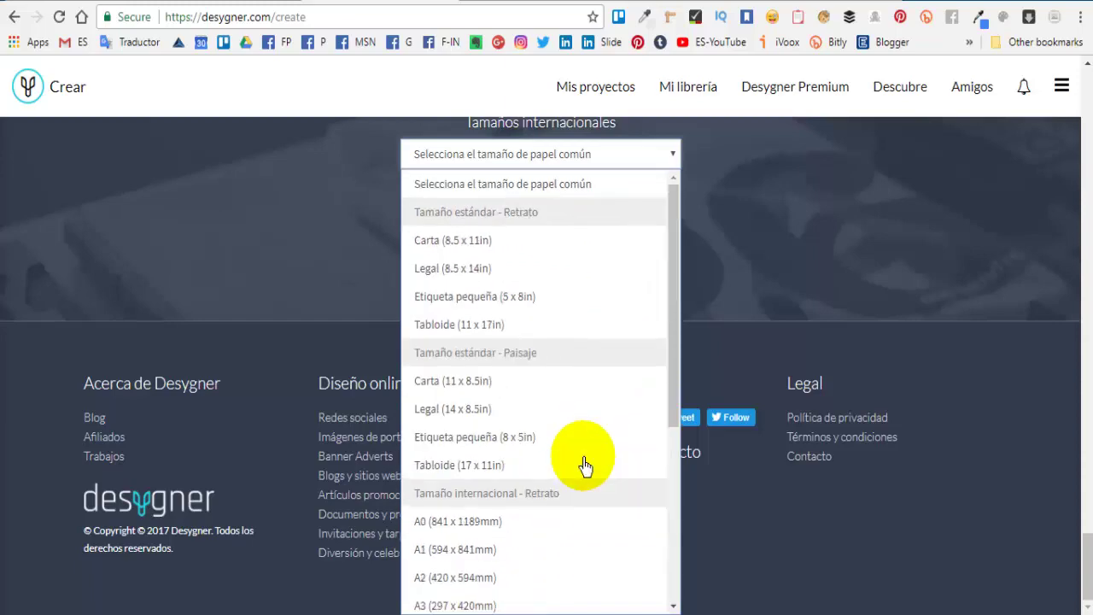
{"action": "left_click", "coordinate": [563, 188]}
Open the template selection for the Títulos de blog (560x315px) format under Blogs y sitios web.
{"action": "scroll", "coordinate": [844, 282], "scroll_direction": "up", "scroll_amount": 4}
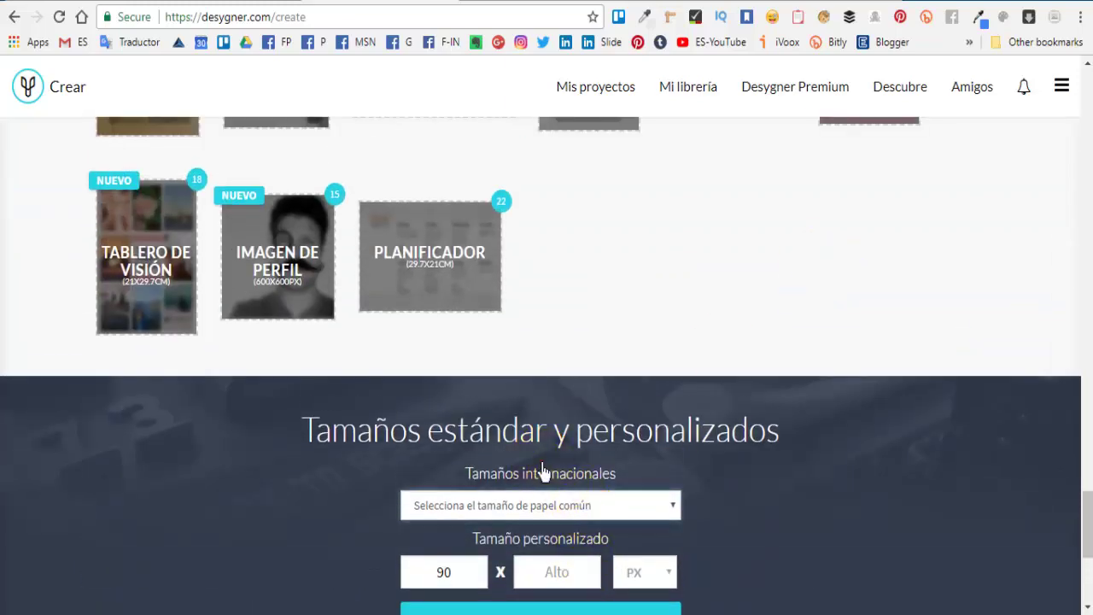
{"action": "scroll", "coordinate": [683, 431], "scroll_direction": "up", "scroll_amount": 10}
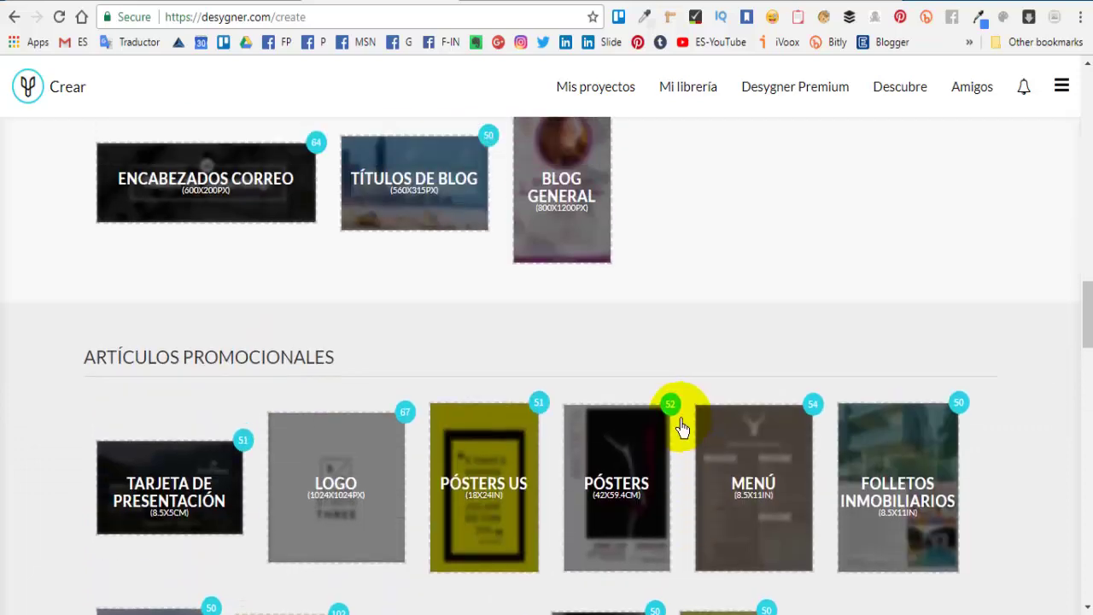
{"action": "scroll", "coordinate": [682, 427], "scroll_direction": "up", "scroll_amount": 4}
{"action": "scroll", "coordinate": [683, 431], "scroll_direction": "down", "scroll_amount": 2}
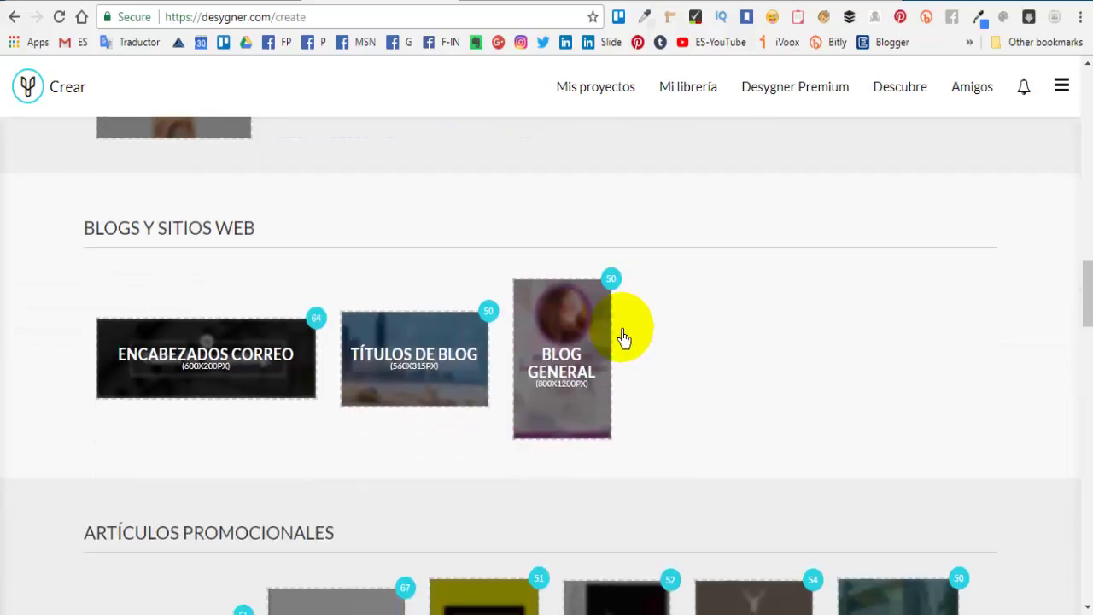
{"action": "left_click", "coordinate": [398, 371]}
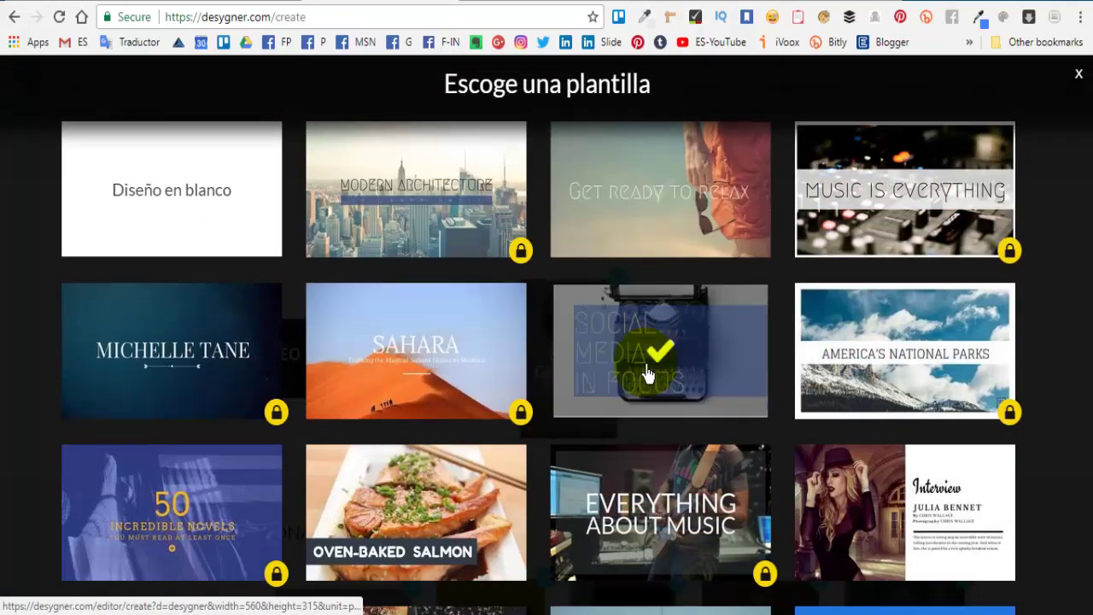
Look through the blog title templates and start a project from the free "Social Media in Focus" typewriter template.
{"action": "scroll", "coordinate": [356, 513], "scroll_direction": "down", "scroll_amount": 3}
{"action": "scroll", "coordinate": [615, 401], "scroll_direction": "down", "scroll_amount": 3}
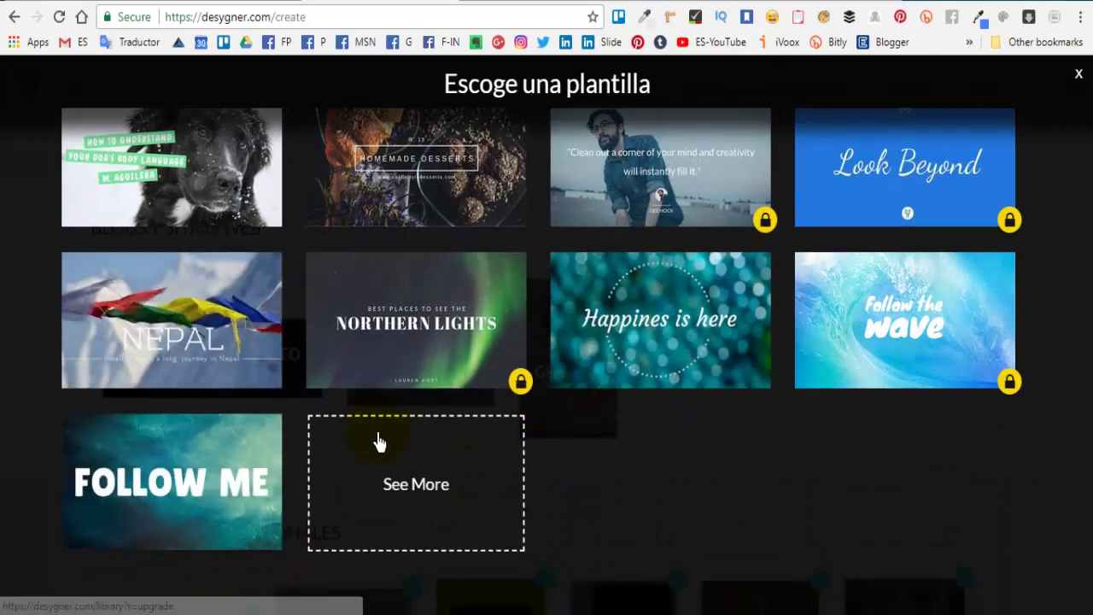
{"action": "scroll", "coordinate": [738, 464], "scroll_direction": "up", "scroll_amount": 3}
{"action": "scroll", "coordinate": [705, 464], "scroll_direction": "up", "scroll_amount": 4}
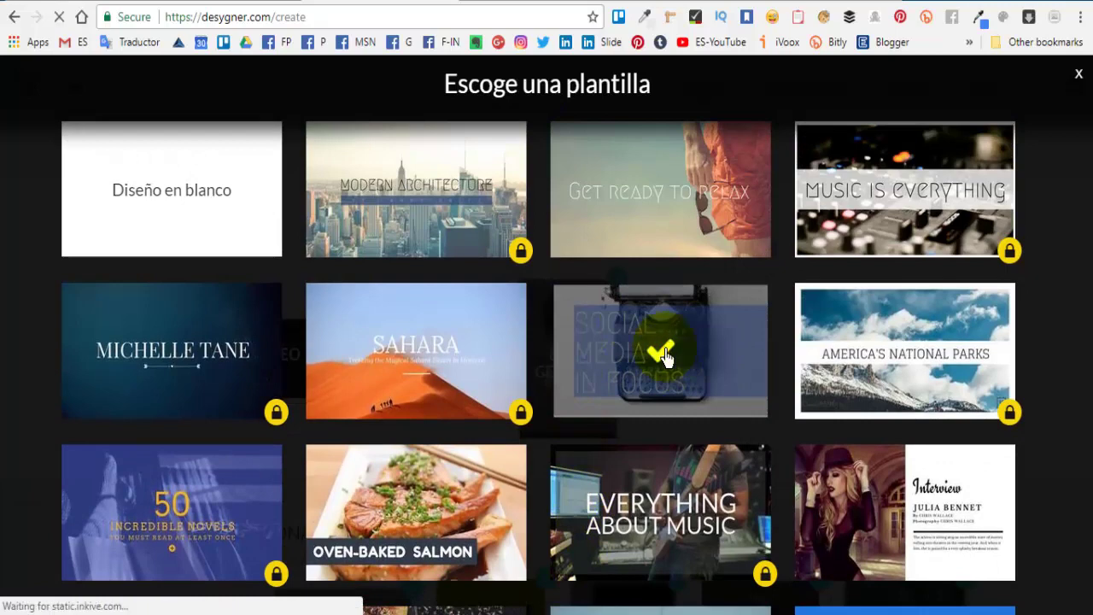
{"action": "left_click", "coordinate": [666, 357]}
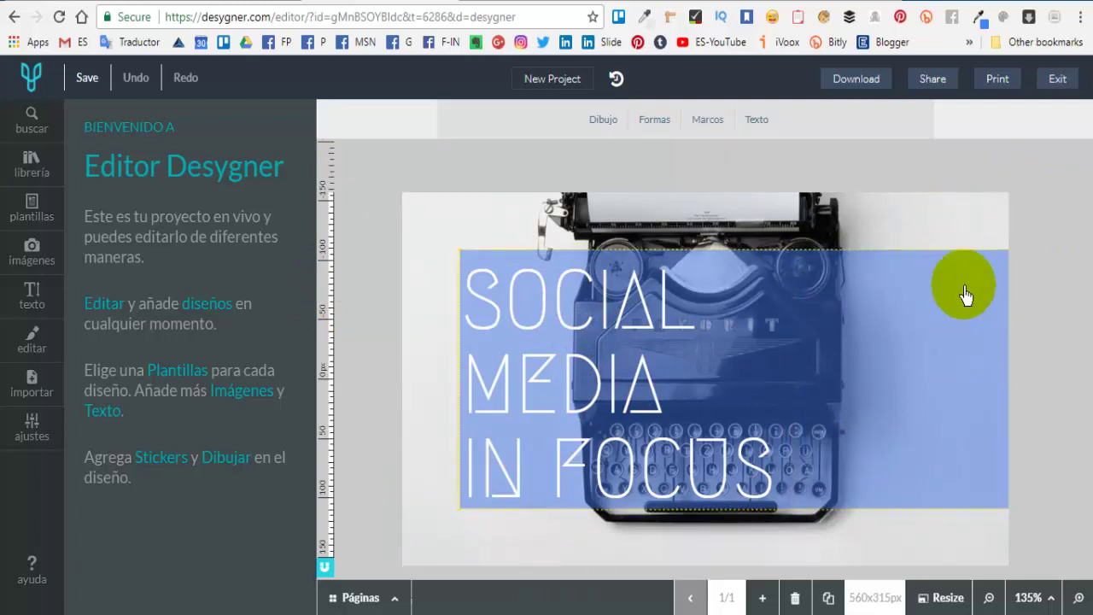
Duplicate the design at the preset size Redes sociales: Facebook.
{"action": "left_click", "coordinate": [948, 215]}
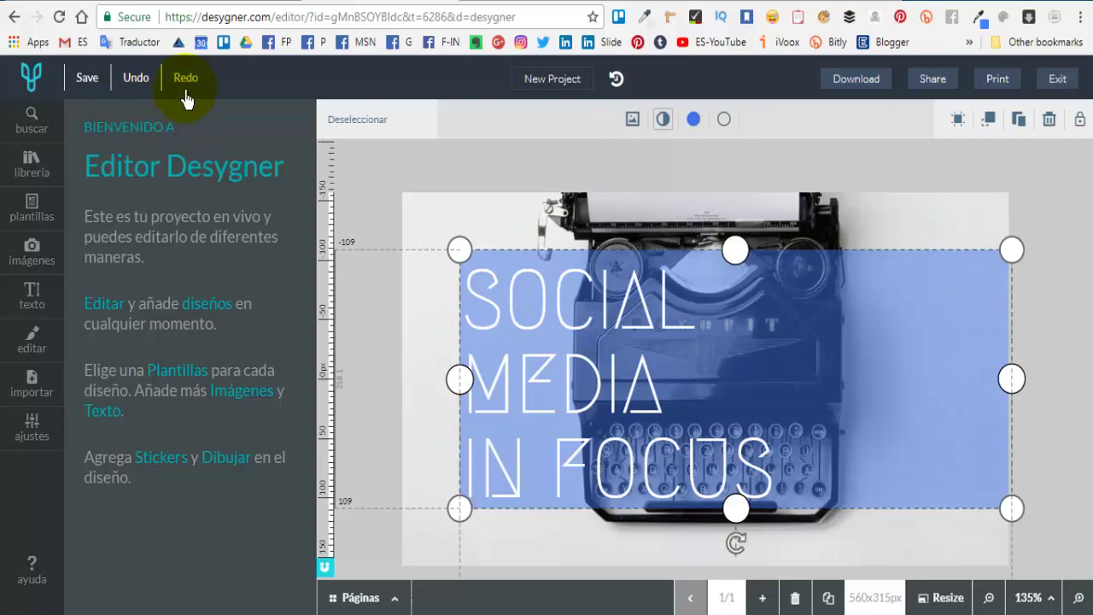
{"action": "left_click", "coordinate": [25, 446]}
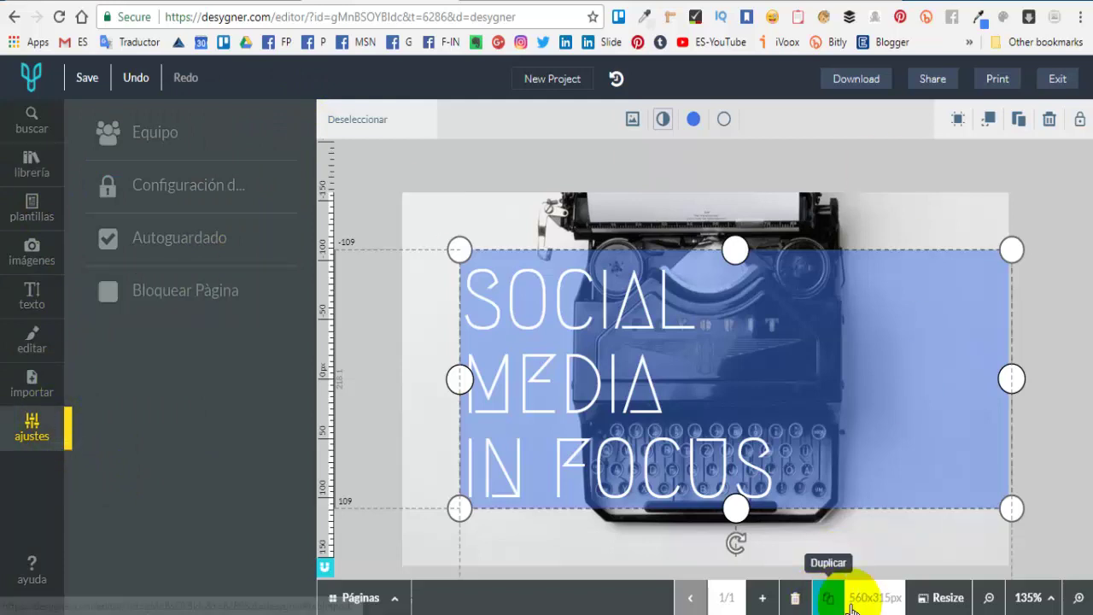
{"action": "left_click", "coordinate": [936, 603]}
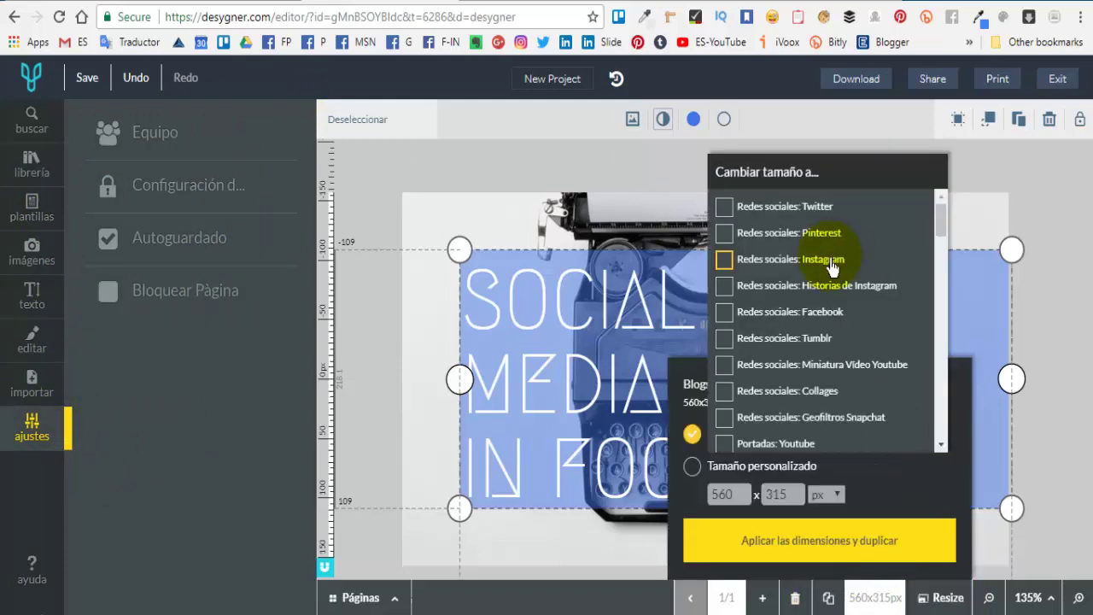
{"action": "left_click", "coordinate": [936, 601]}
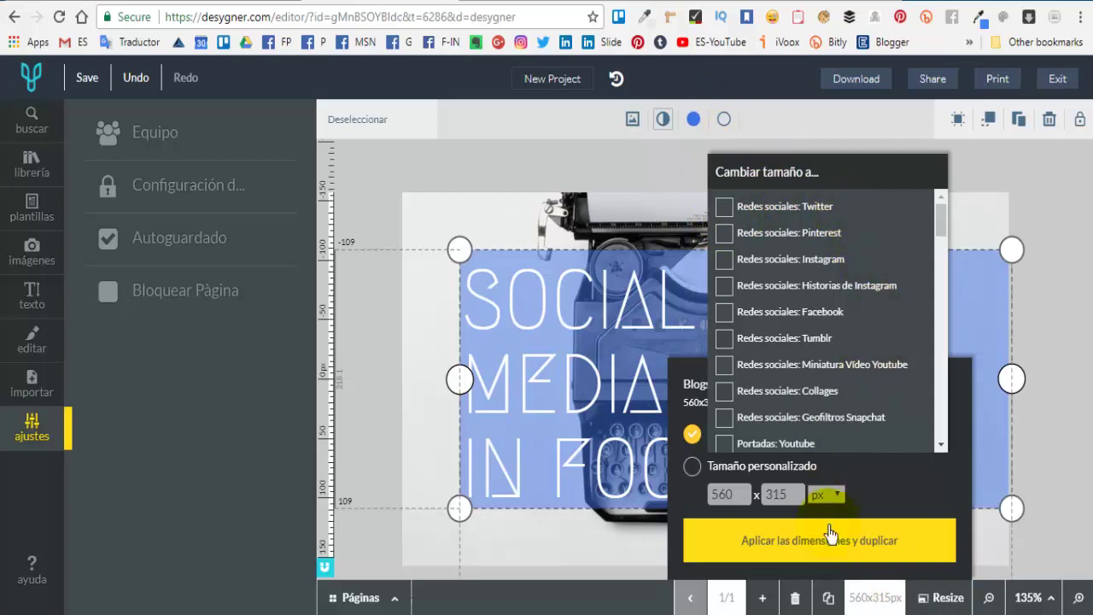
{"action": "left_click", "coordinate": [724, 313]}
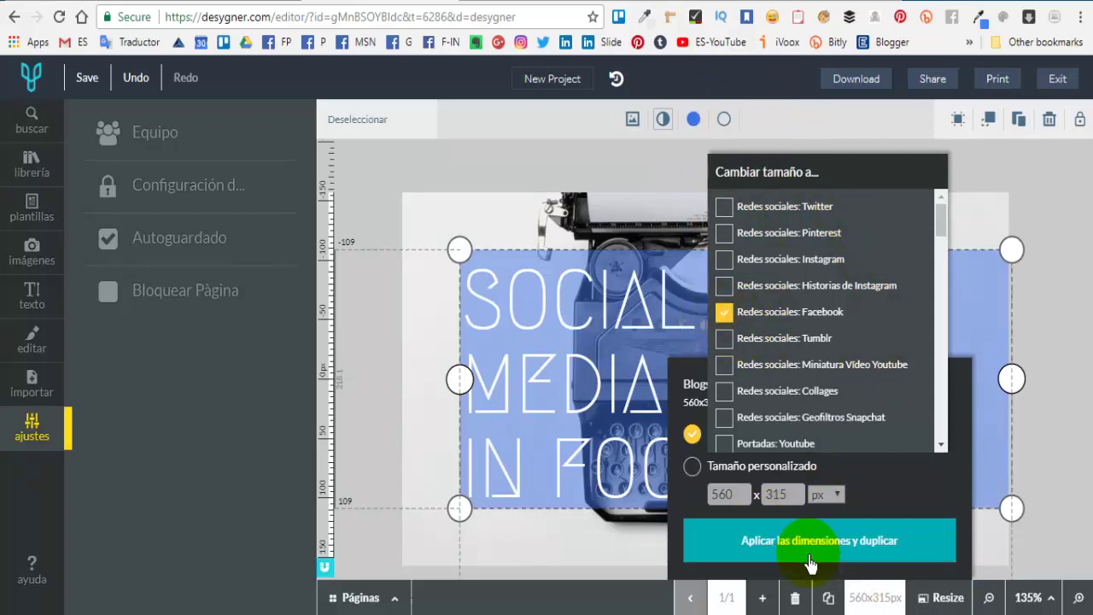
{"action": "left_click", "coordinate": [818, 555]}
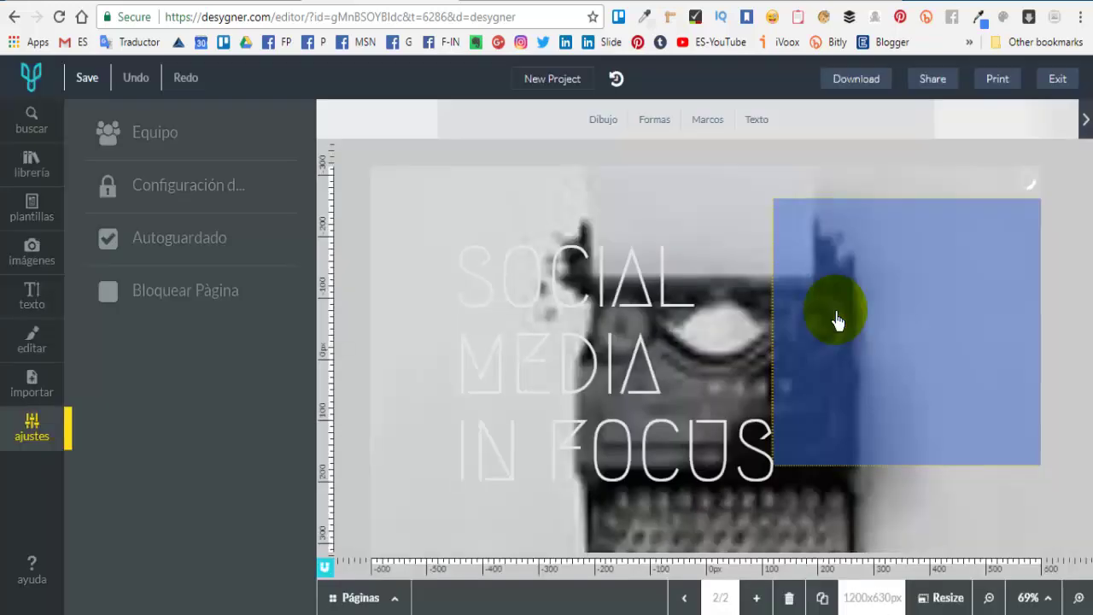
Duplicate the design once more at a custom size of 900 x 500 px.
{"action": "left_click", "coordinate": [940, 598]}
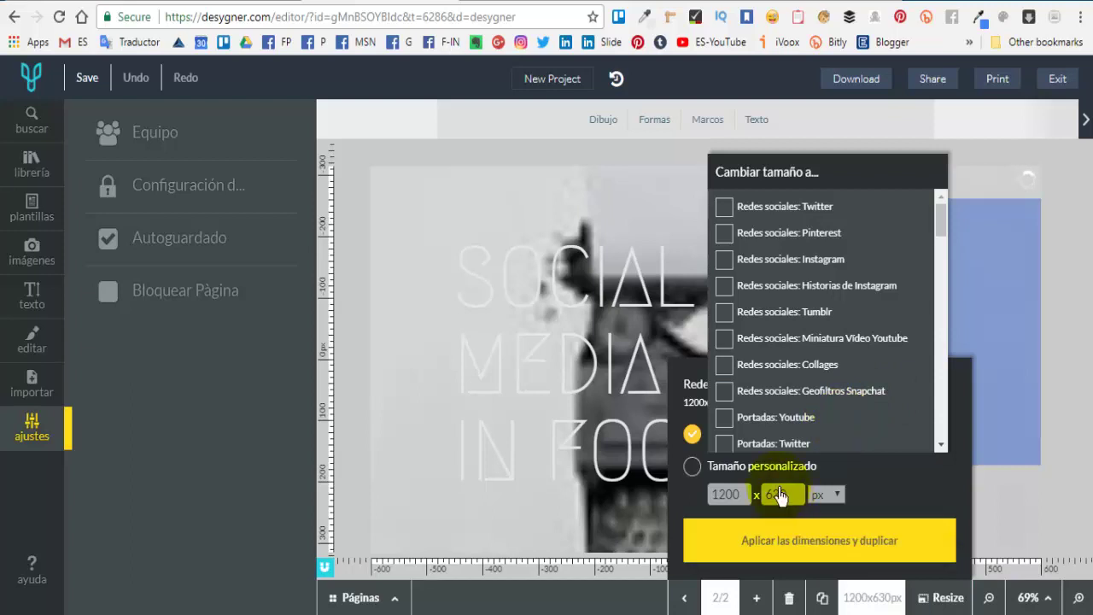
{"action": "left_click", "coordinate": [693, 470]}
{"action": "left_click", "coordinate": [731, 496]}
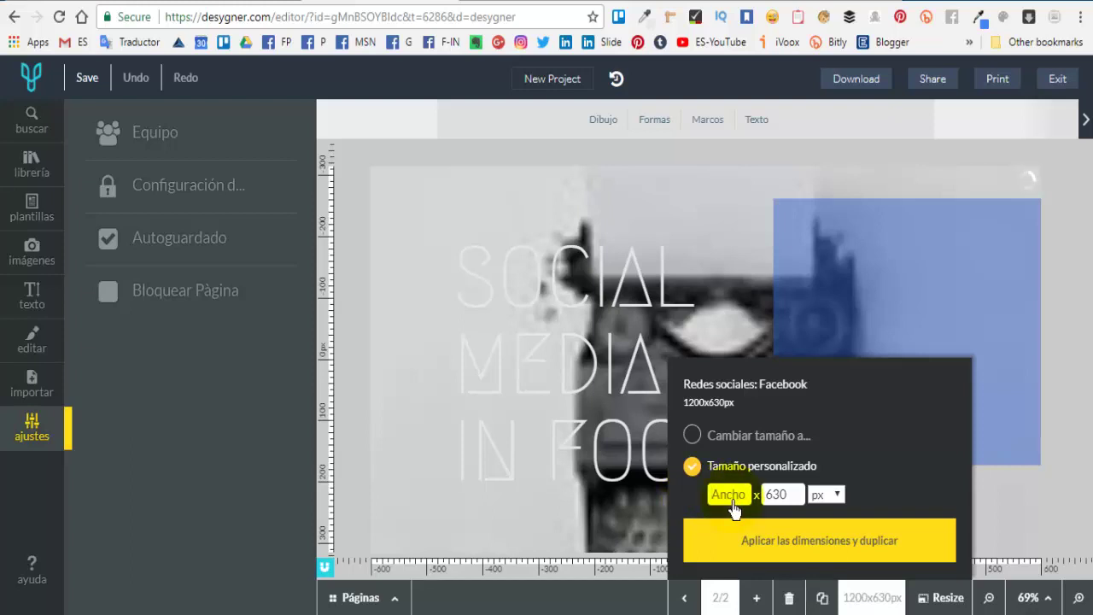
{"action": "double_click", "coordinate": [788, 497]}
{"action": "left_click", "coordinate": [753, 543]}
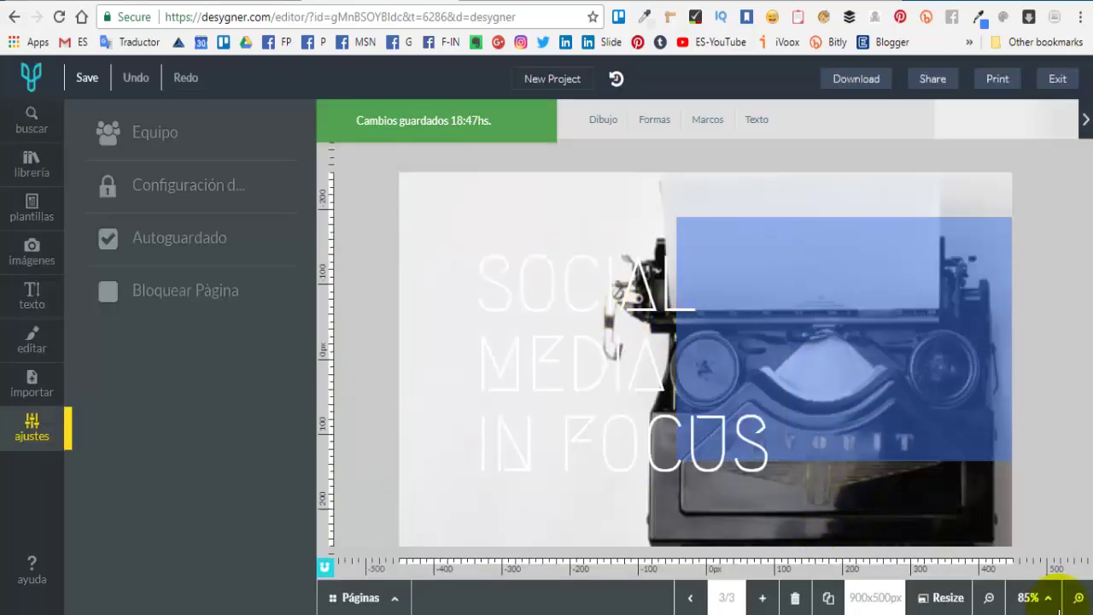
Delete the typewriter background image from the 900x500px page.
{"action": "left_click", "coordinate": [421, 210]}
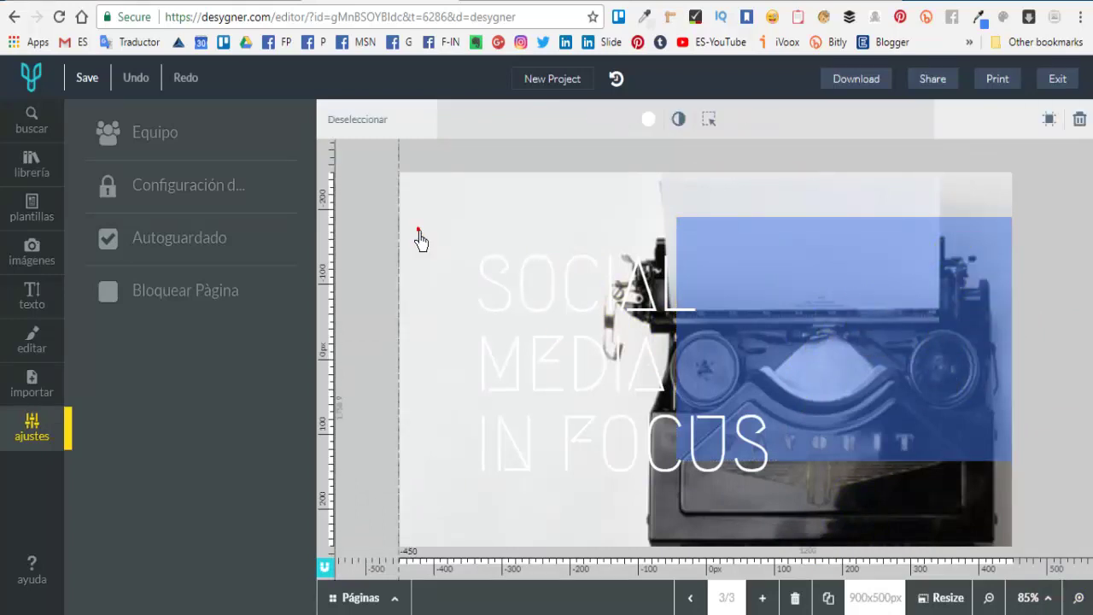
{"action": "left_click", "coordinate": [418, 221]}
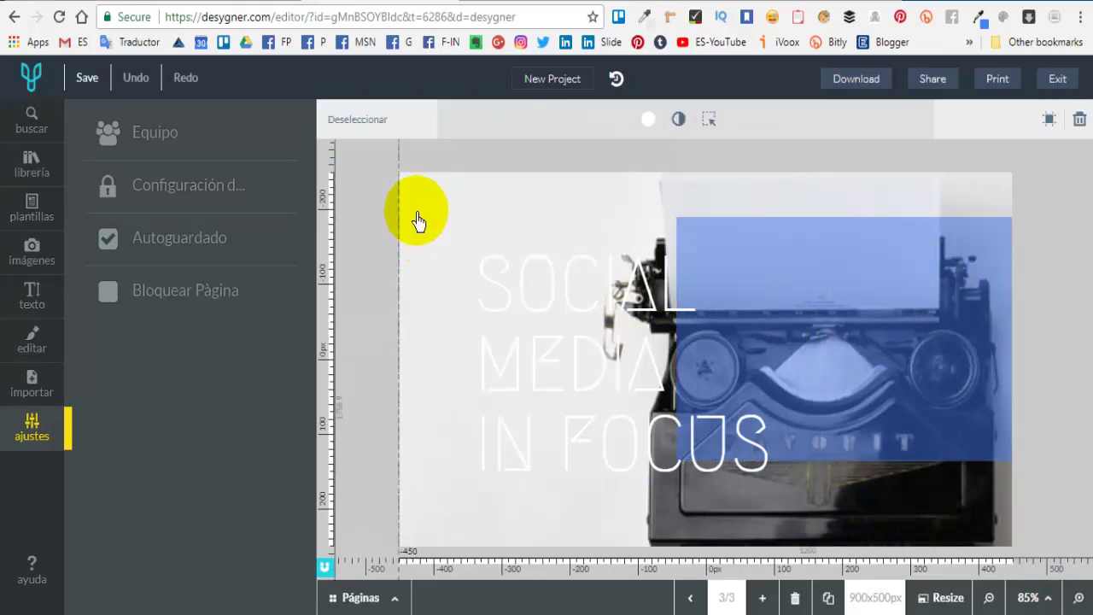
{"action": "left_click", "coordinate": [1081, 120]}
{"action": "left_click", "coordinate": [525, 288]}
Upload facebook (1).png from the Downloads folder and use it as the page background.
{"action": "left_click", "coordinate": [34, 342]}
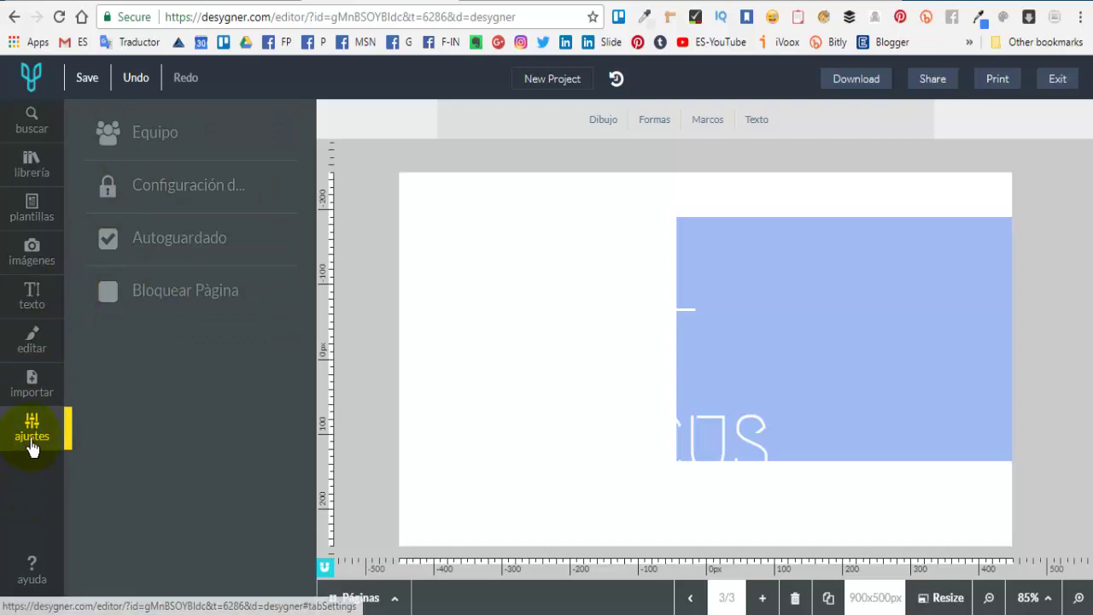
{"action": "left_click", "coordinate": [27, 268]}
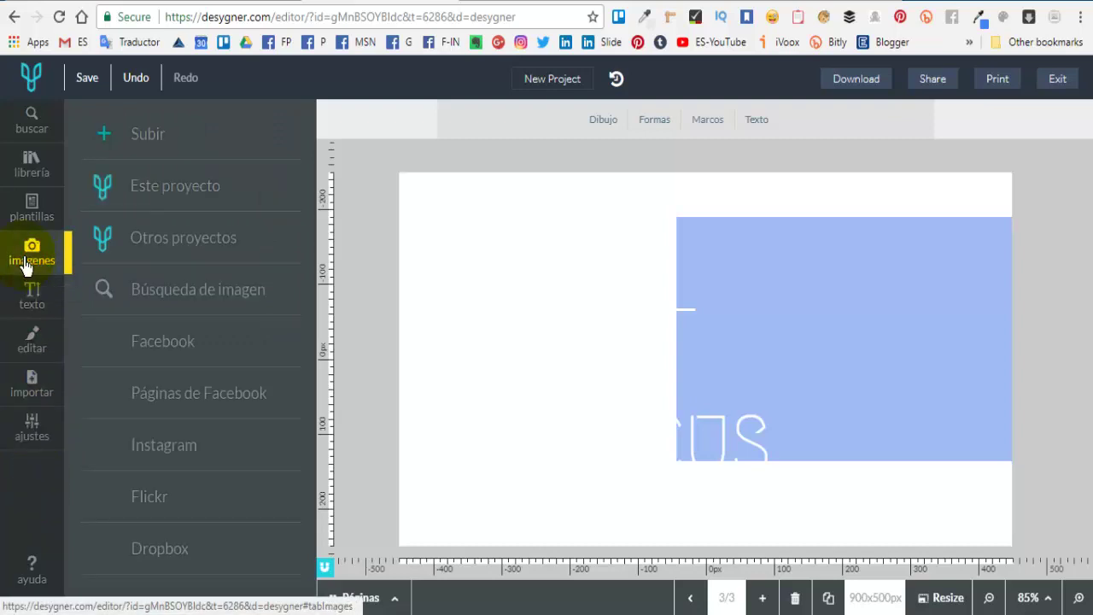
{"action": "left_click", "coordinate": [130, 146]}
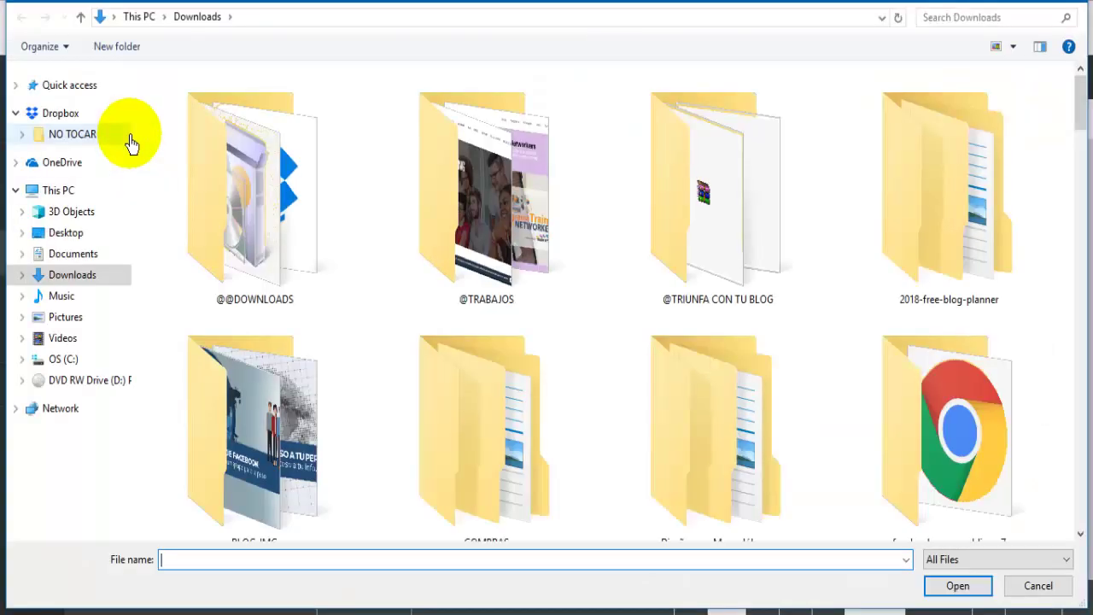
{"action": "scroll", "coordinate": [427, 437], "scroll_direction": "down", "scroll_amount": 10}
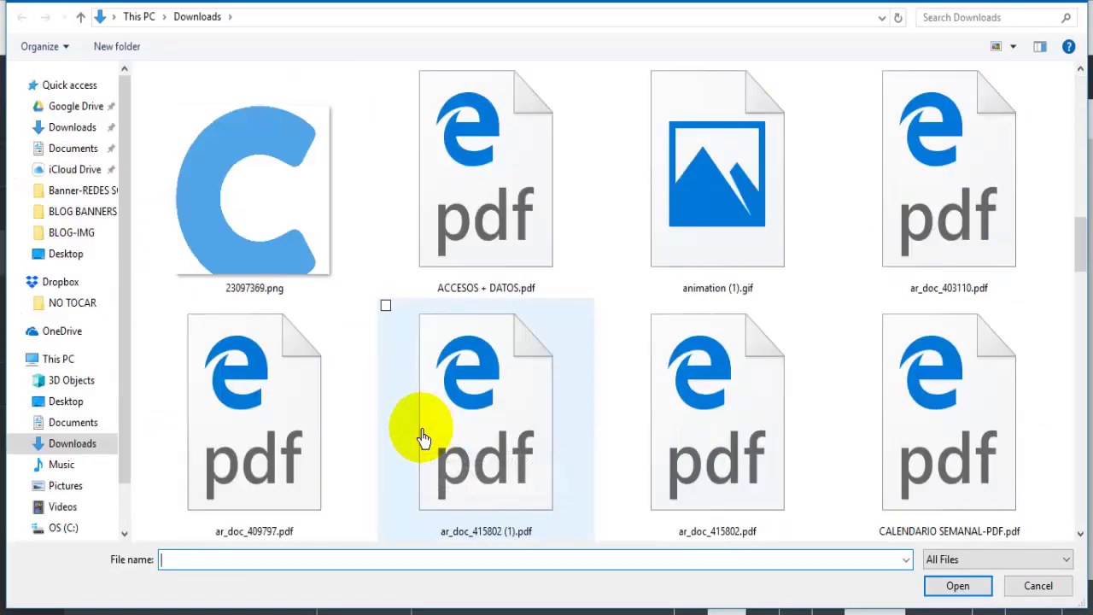
{"action": "scroll", "coordinate": [425, 439], "scroll_direction": "down", "scroll_amount": 3}
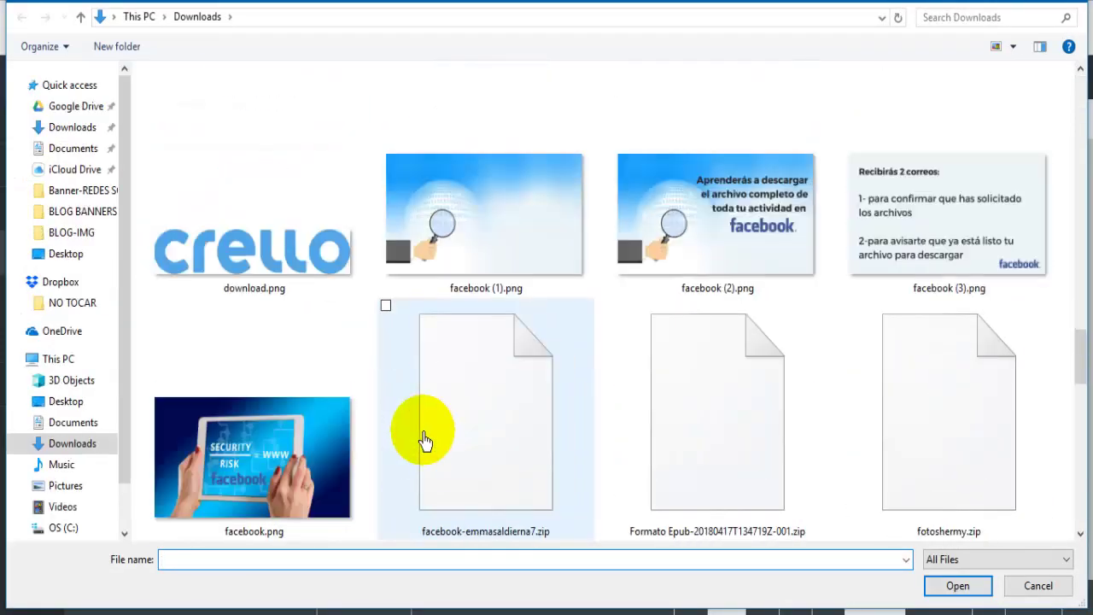
{"action": "left_click", "coordinate": [489, 237]}
{"action": "left_click", "coordinate": [961, 595]}
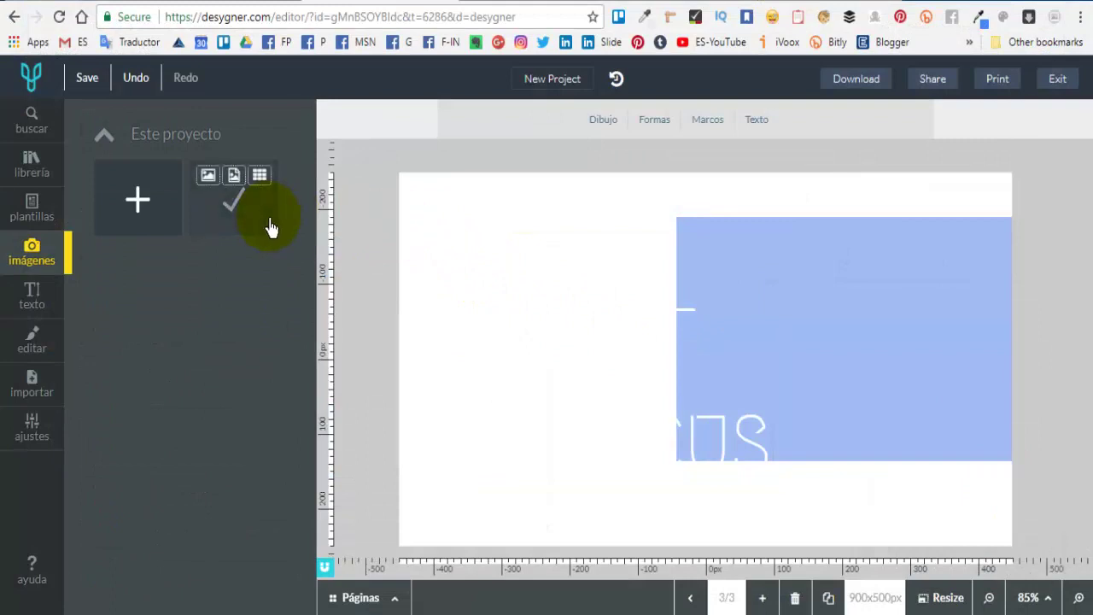
{"action": "mouse_move", "coordinate": [240, 205]}
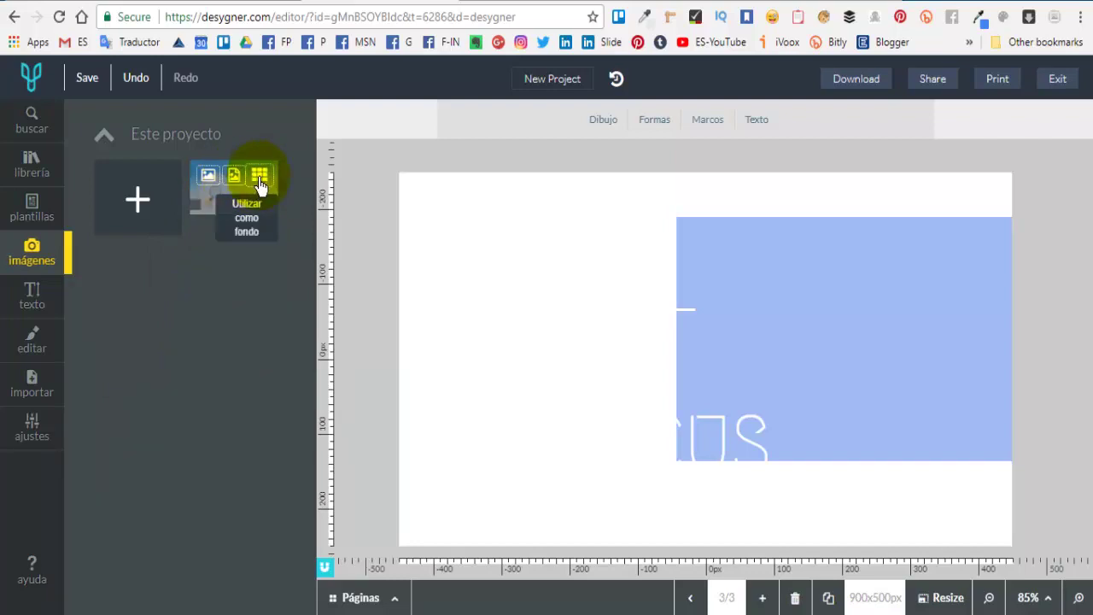
{"action": "left_click", "coordinate": [261, 177]}
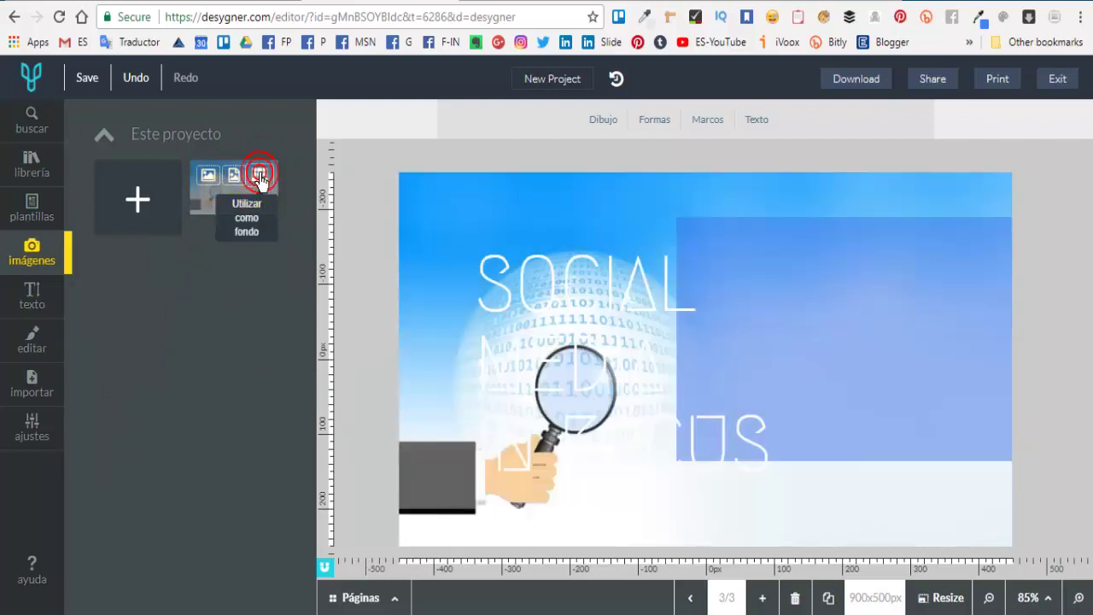
Make the translucent blue rectangle about 396 px tall and move it toward the page's right side, its left edge at about 170.
{"action": "left_click", "coordinate": [883, 320]}
{"action": "left_click_drag", "start_coordinate": [870, 293], "coordinate": [886, 288]}
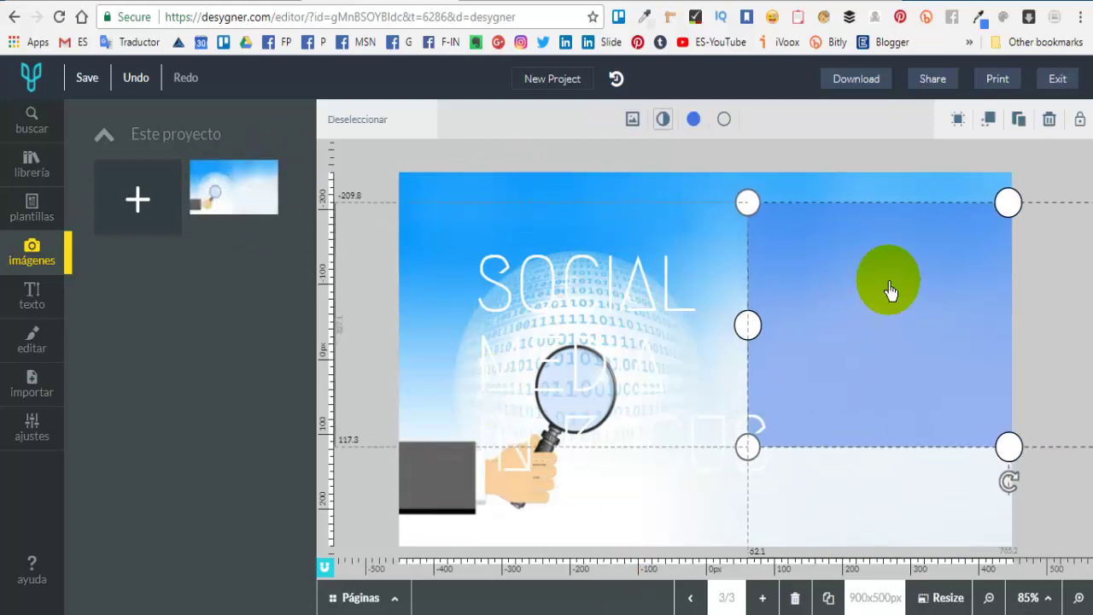
{"action": "left_click_drag", "start_coordinate": [1008, 445], "coordinate": [1012, 499]}
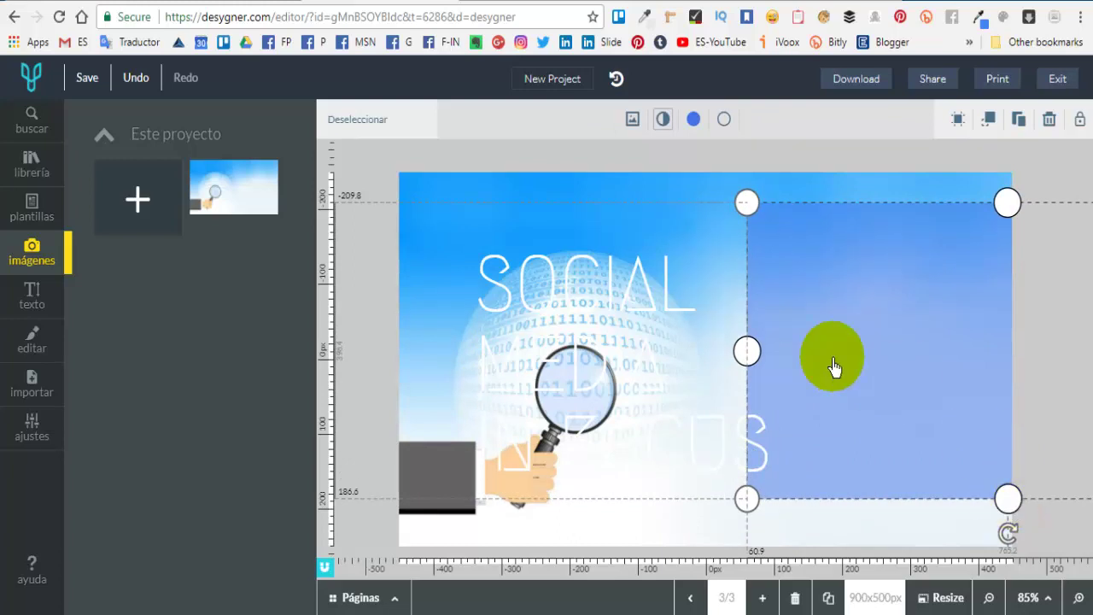
{"action": "left_click_drag", "start_coordinate": [745, 349], "coordinate": [831, 351]}
Recolour the SOCIAL MEDIA IN FOCUS title with the template's cyan, #00AEEF.
{"action": "left_click", "coordinate": [652, 354]}
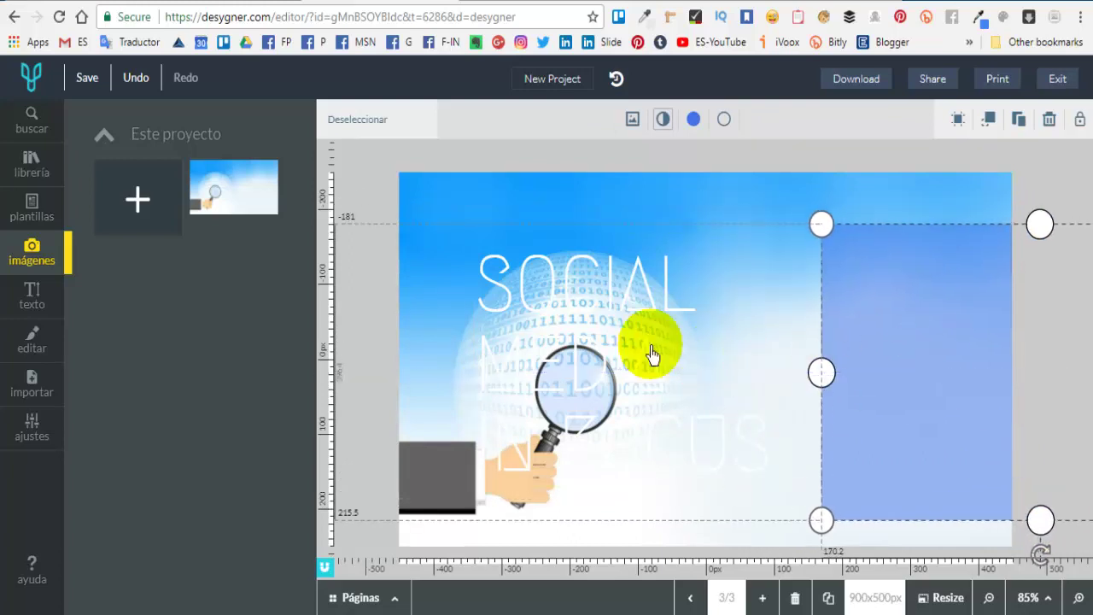
{"action": "left_click", "coordinate": [593, 305]}
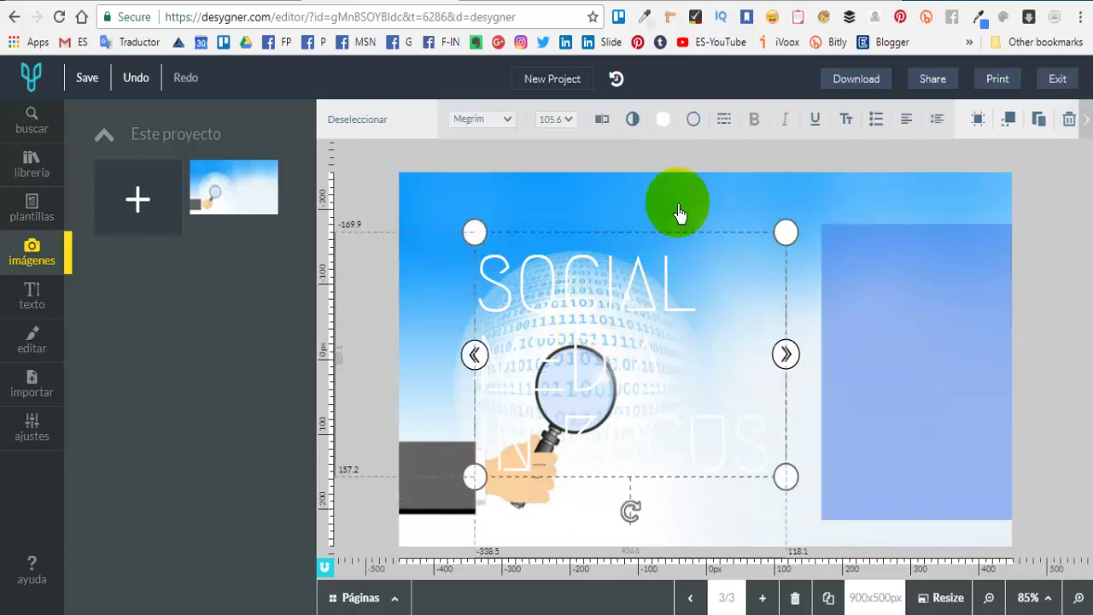
{"action": "left_click", "coordinate": [663, 119]}
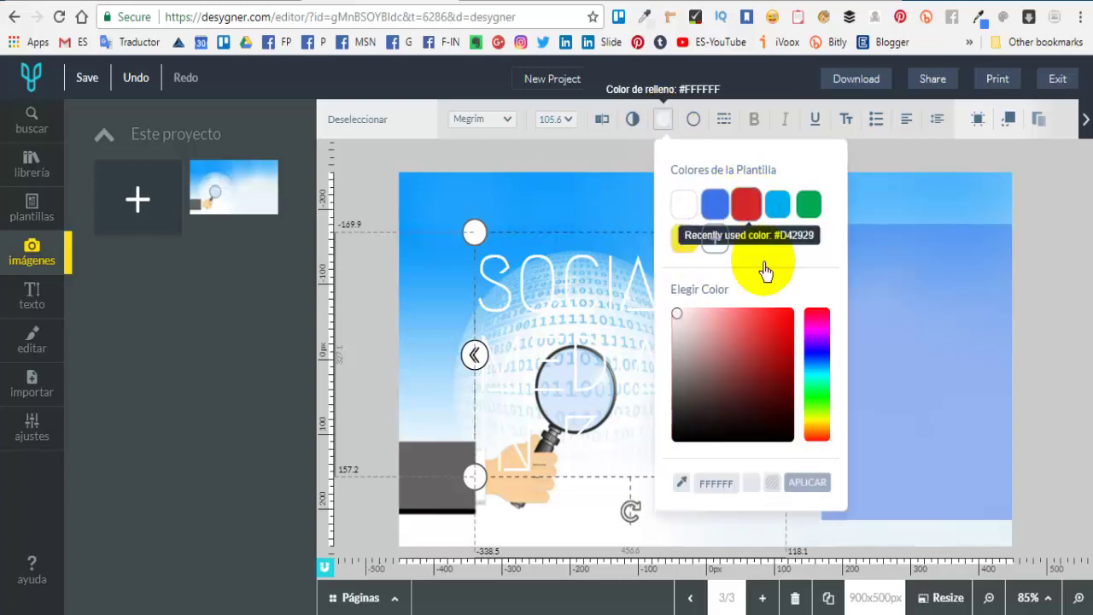
{"action": "left_click", "coordinate": [777, 202]}
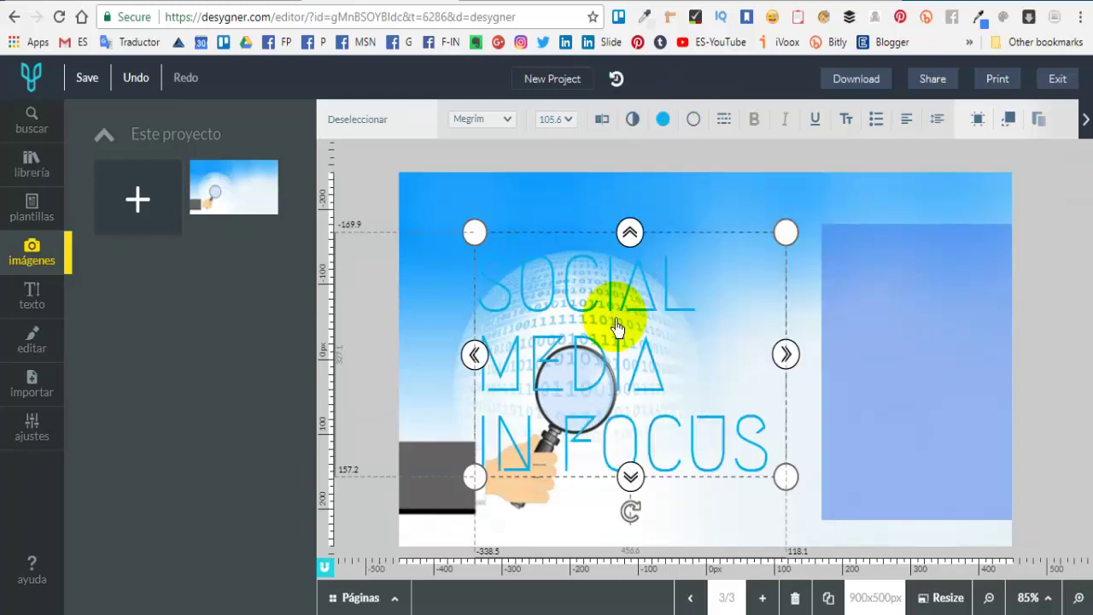
Try to sample the sky blue from the background image as the title text's fill colour.
{"action": "left_click", "coordinate": [663, 121]}
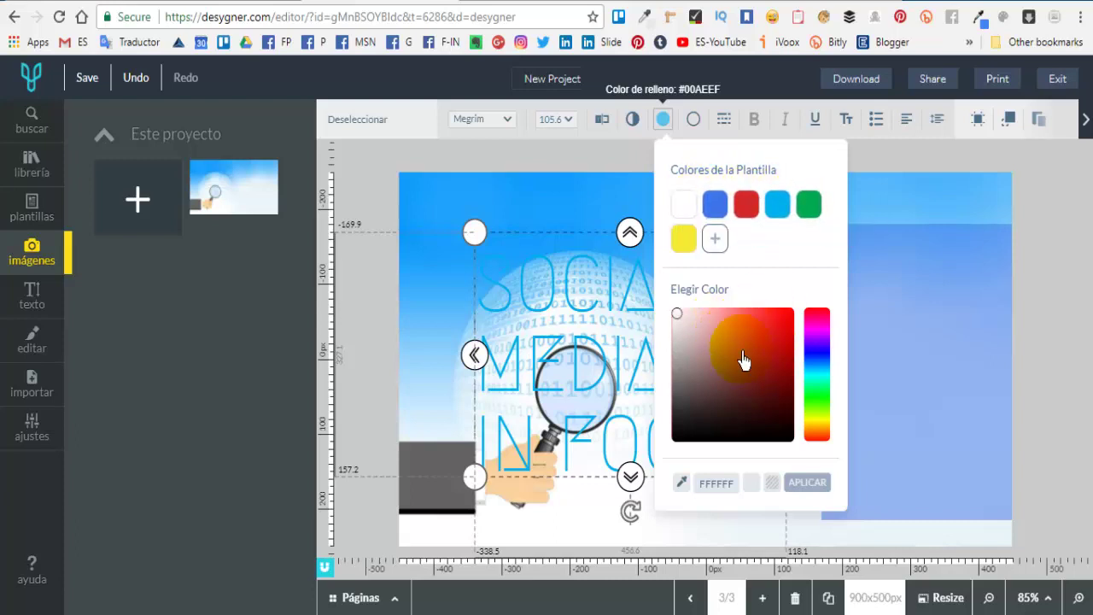
{"action": "left_click", "coordinate": [731, 478]}
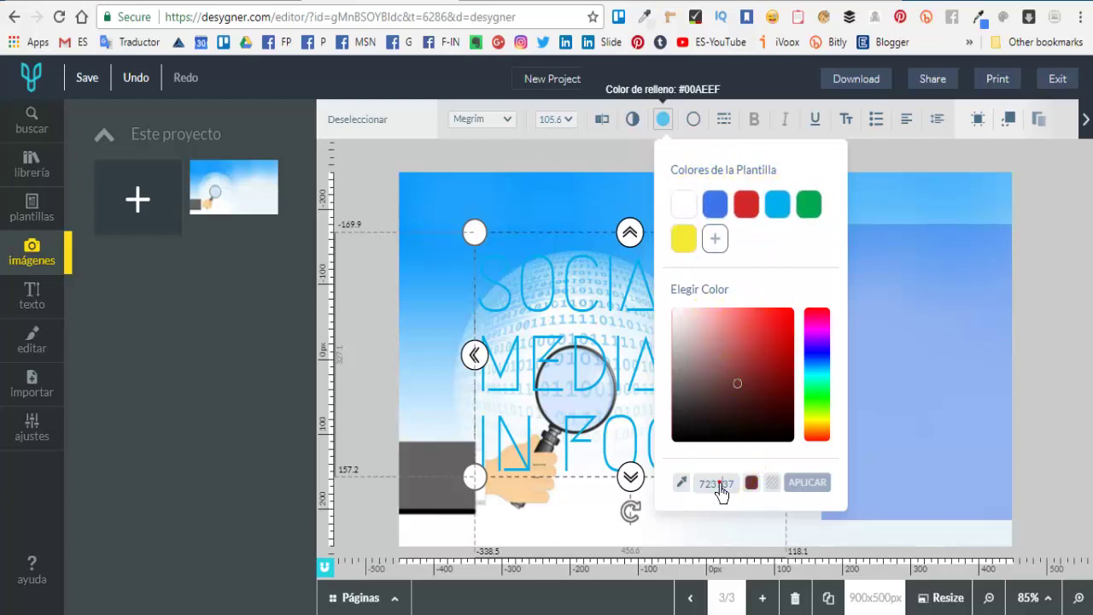
{"action": "left_click_drag", "start_coordinate": [732, 495], "coordinate": [680, 494]}
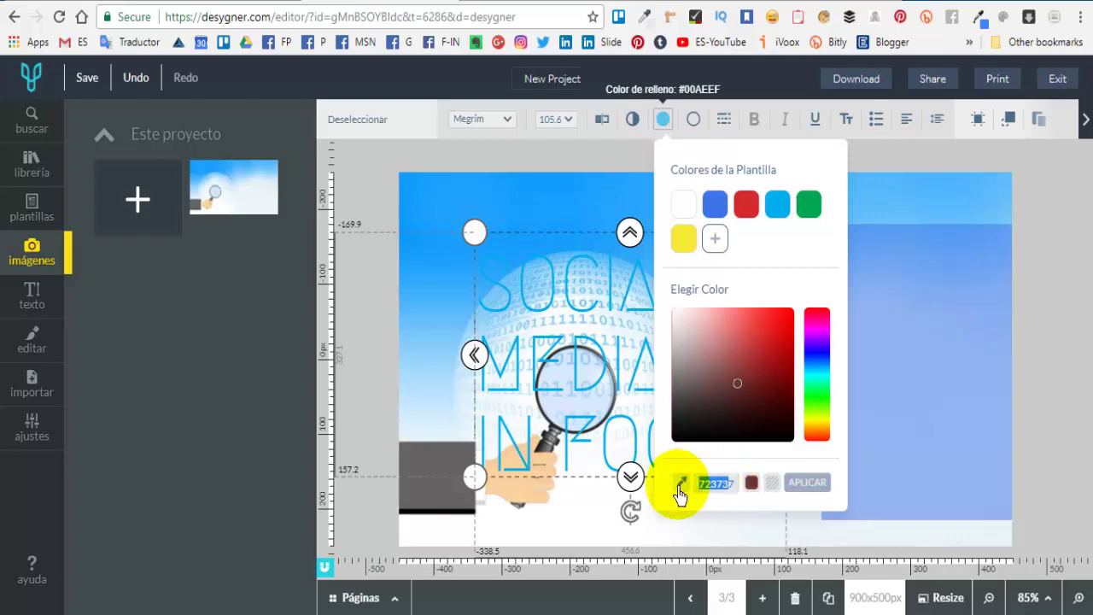
{"action": "left_click", "coordinate": [680, 494]}
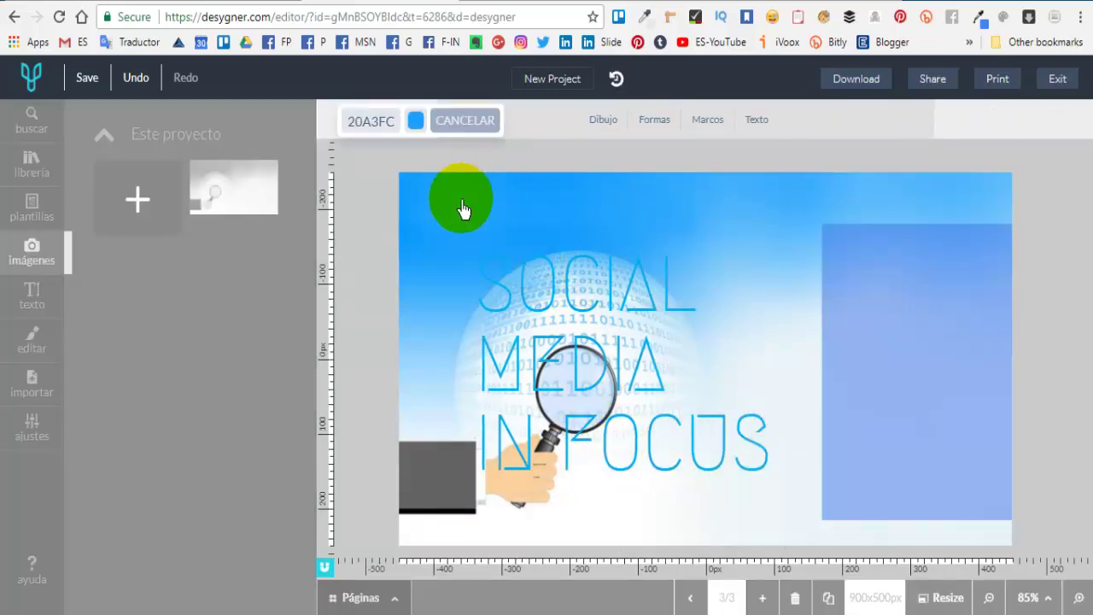
{"action": "left_click", "coordinate": [430, 214]}
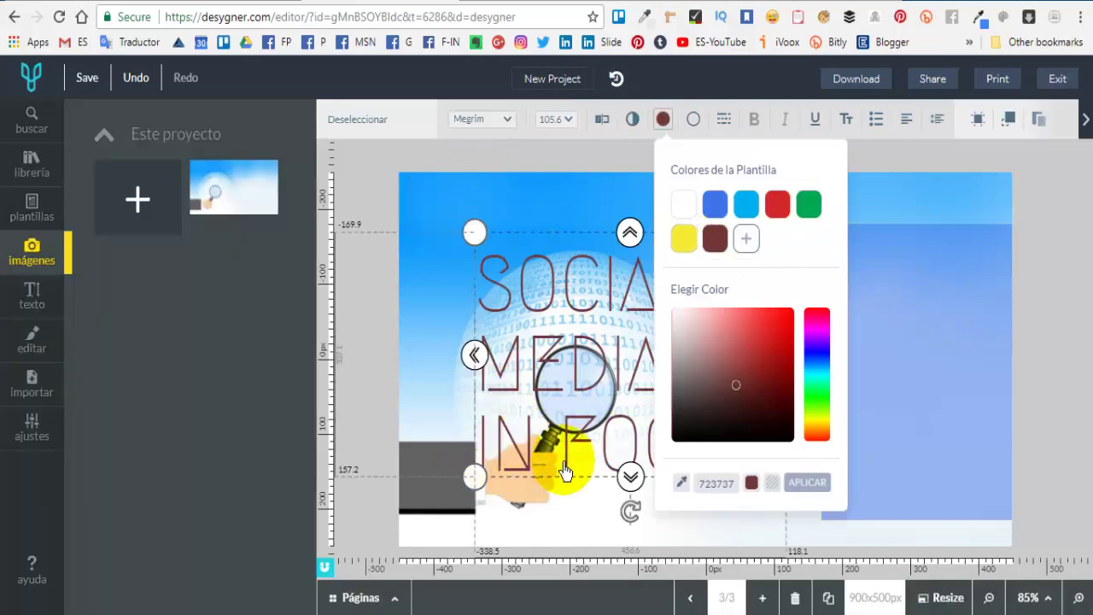
{"action": "left_click_drag", "start_coordinate": [698, 483], "coordinate": [720, 494]}
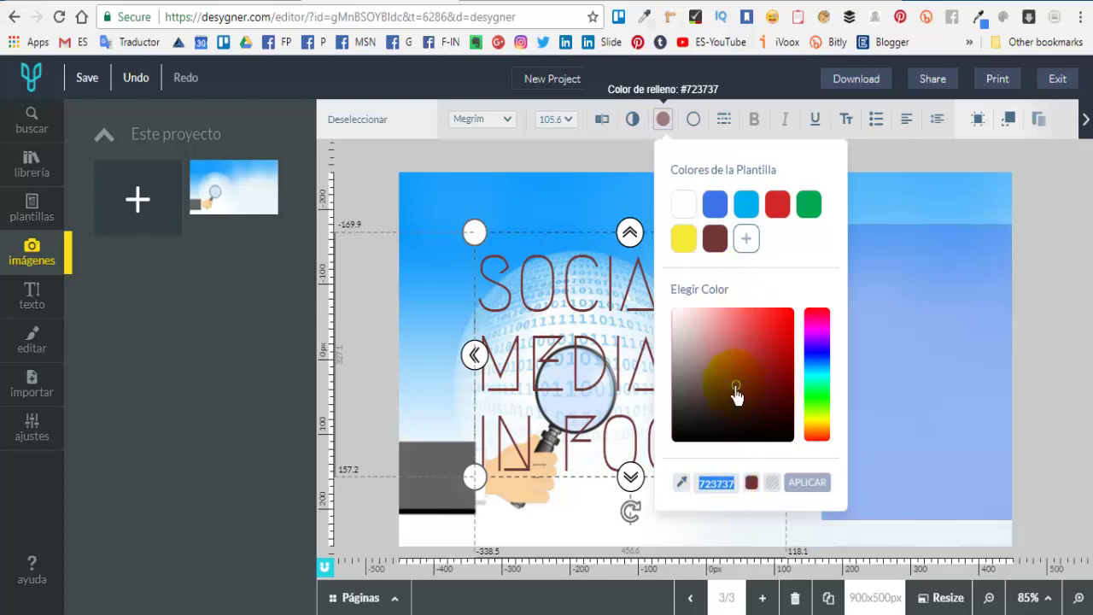
{"action": "left_click", "coordinate": [807, 483]}
{"action": "left_click", "coordinate": [842, 450]}
{"action": "left_click", "coordinate": [836, 275]}
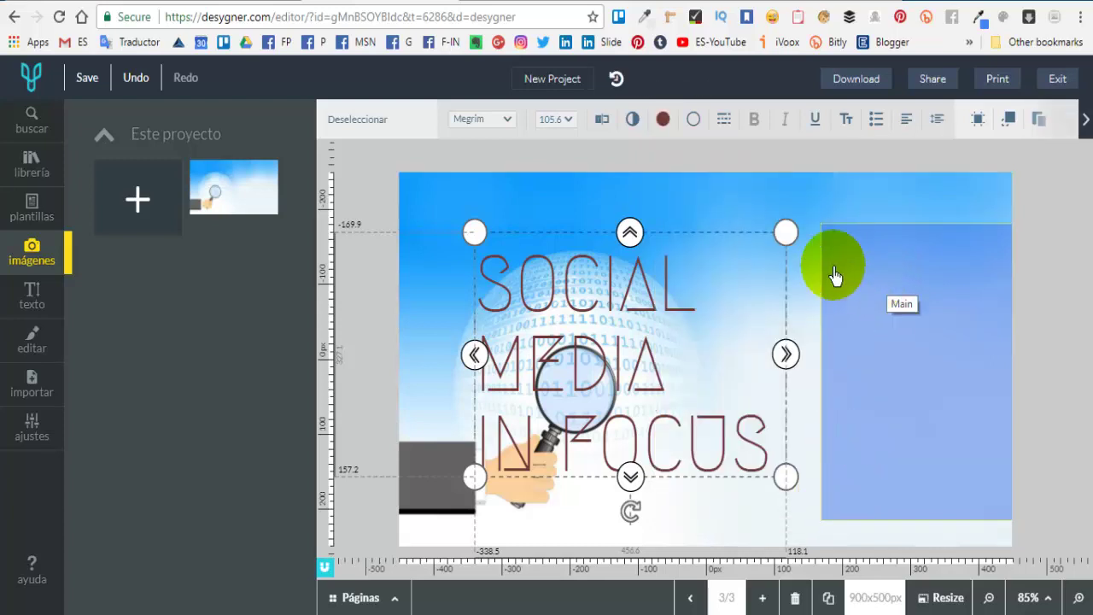
{"action": "left_click", "coordinate": [760, 356]}
{"action": "left_click", "coordinate": [617, 19]}
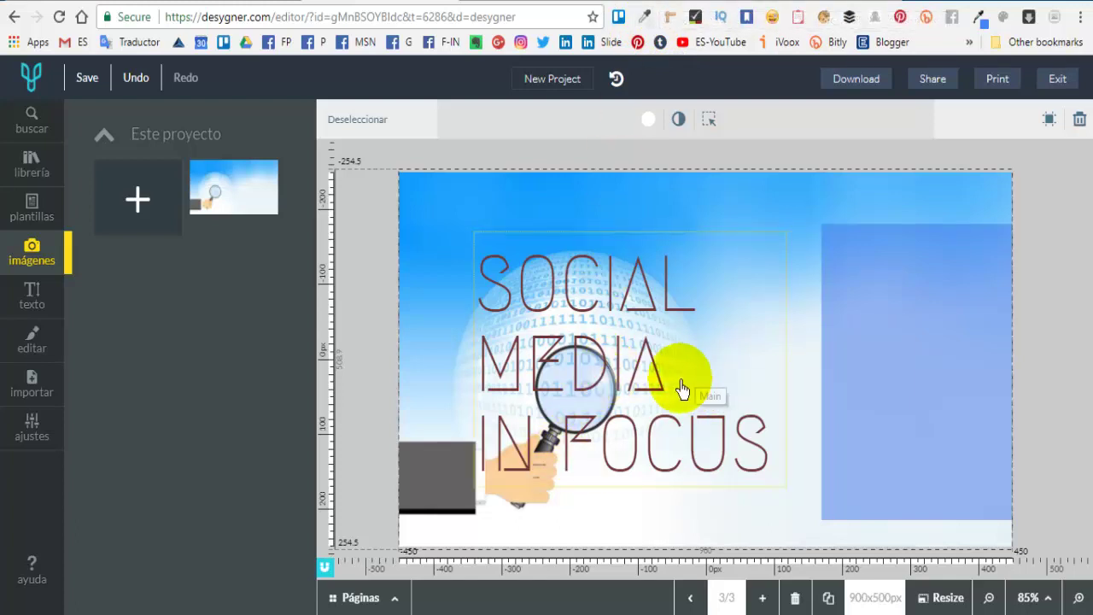
{"action": "left_click", "coordinate": [692, 456]}
{"action": "right_click", "coordinate": [692, 455]}
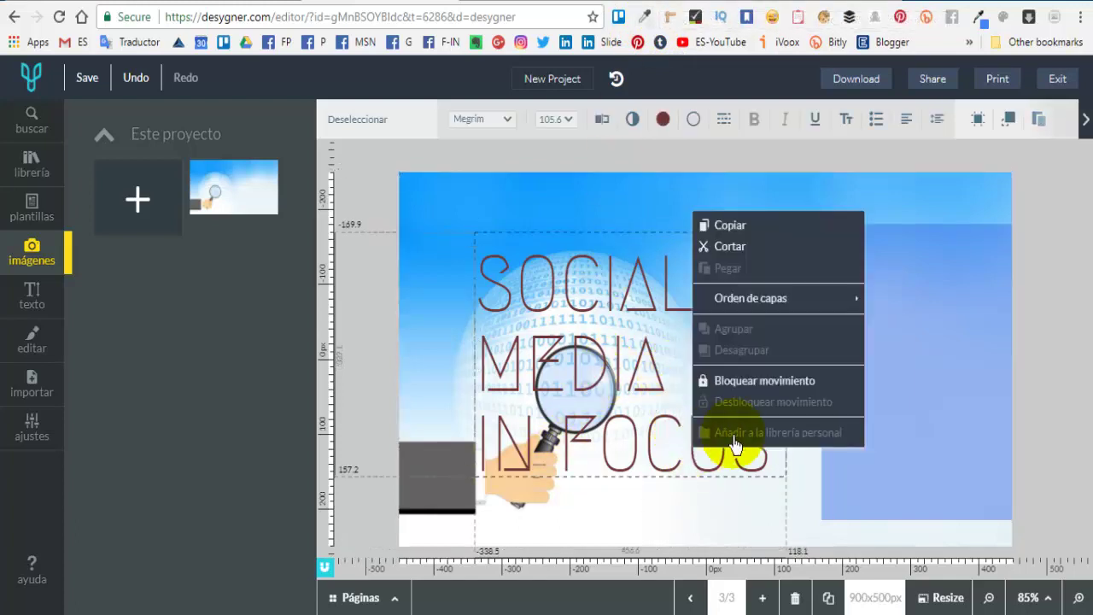
Enter the title's text editing mode and try to sample the pale lower part of the background as its fill colour.
{"action": "left_click", "coordinate": [556, 305]}
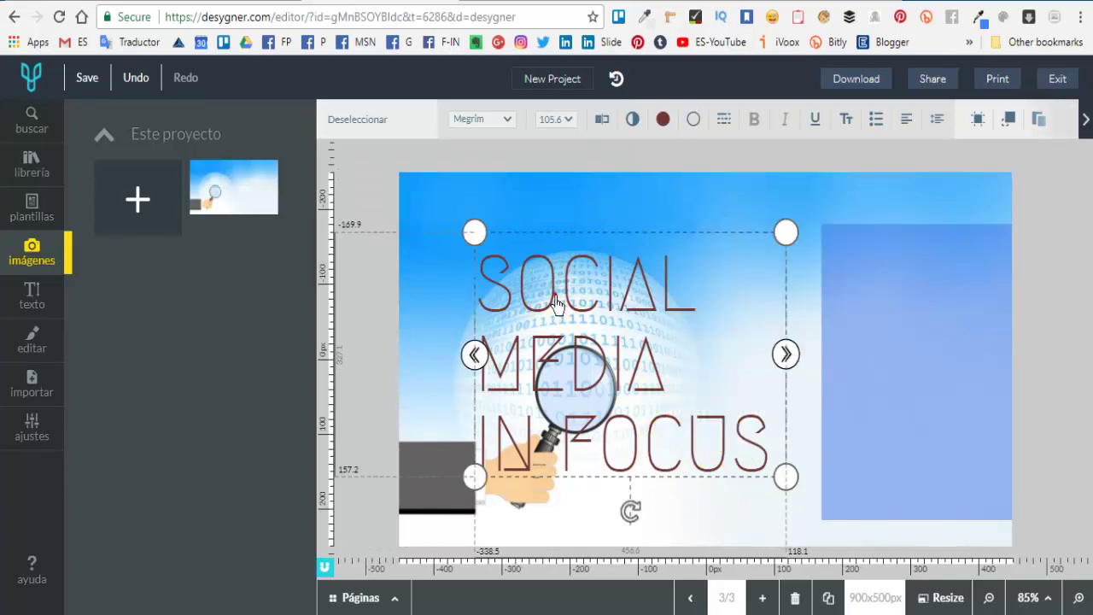
{"action": "left_click", "coordinate": [681, 132]}
{"action": "left_click", "coordinate": [846, 124]}
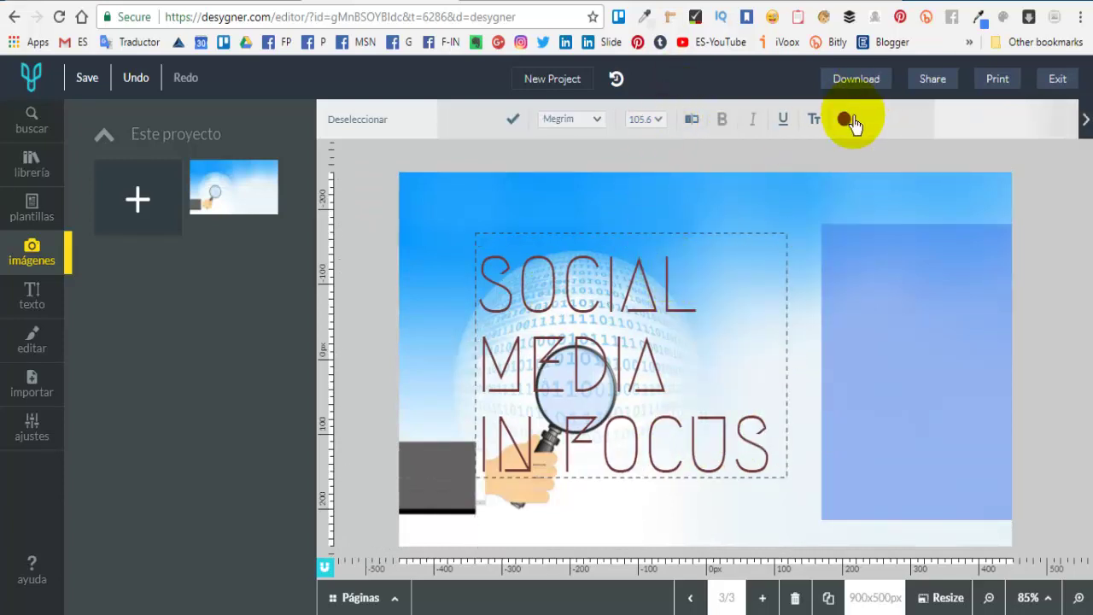
{"action": "left_click", "coordinate": [845, 122]}
{"action": "left_click", "coordinate": [865, 482]}
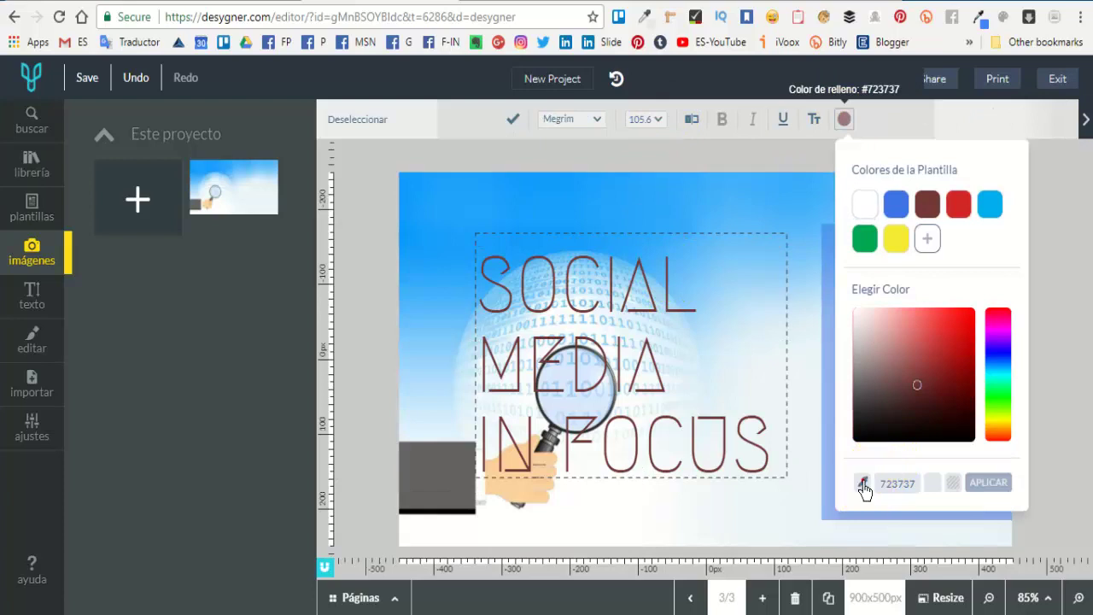
{"action": "left_click", "coordinate": [863, 484]}
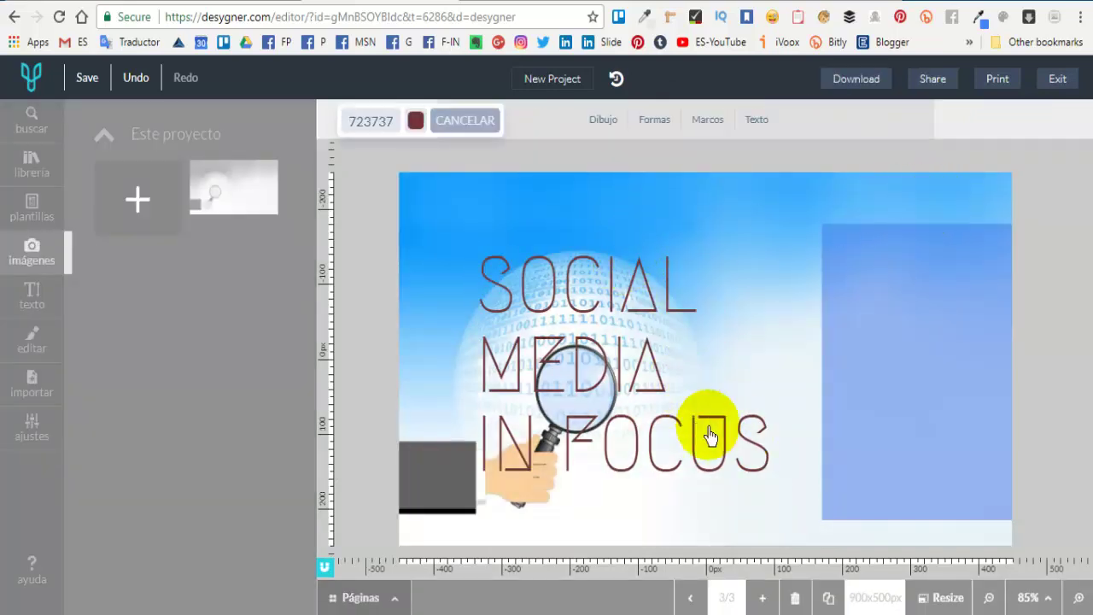
{"action": "left_click", "coordinate": [737, 510]}
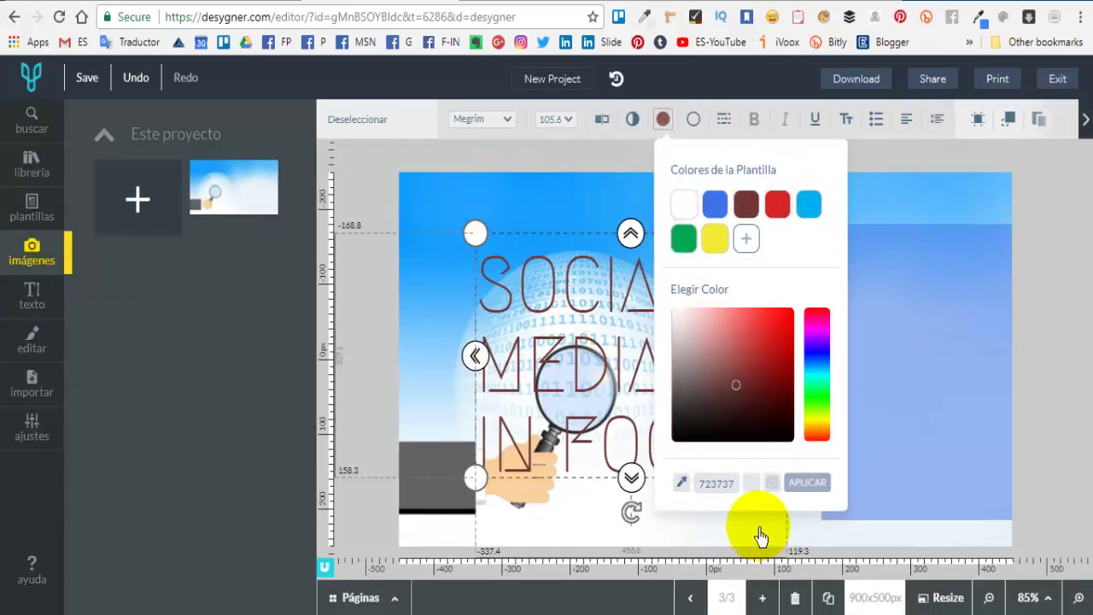
{"action": "double_click", "coordinate": [708, 485]}
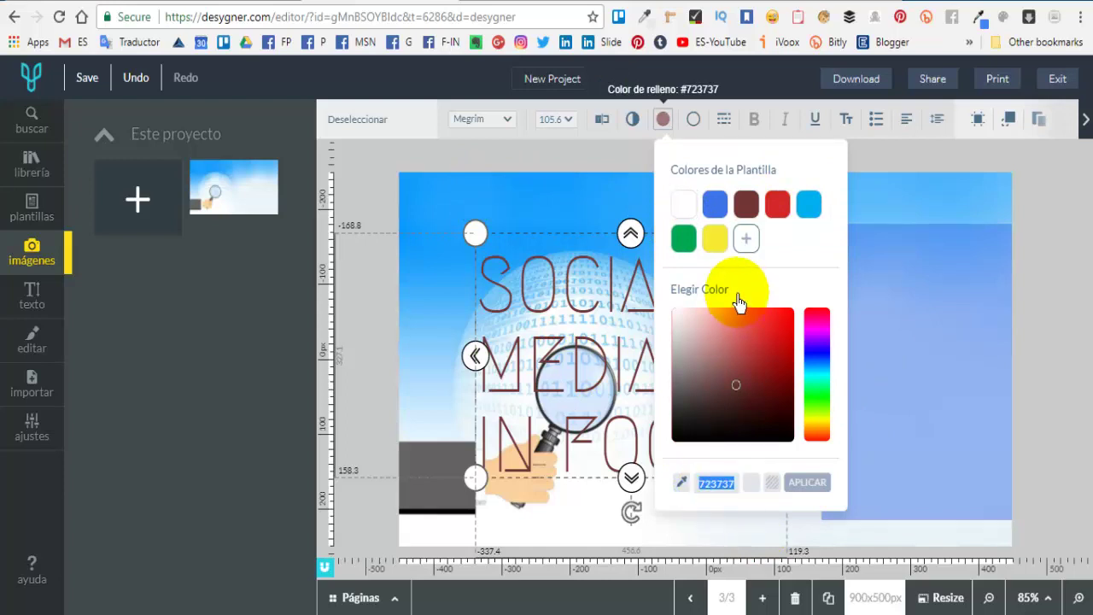
{"action": "left_click", "coordinate": [807, 483]}
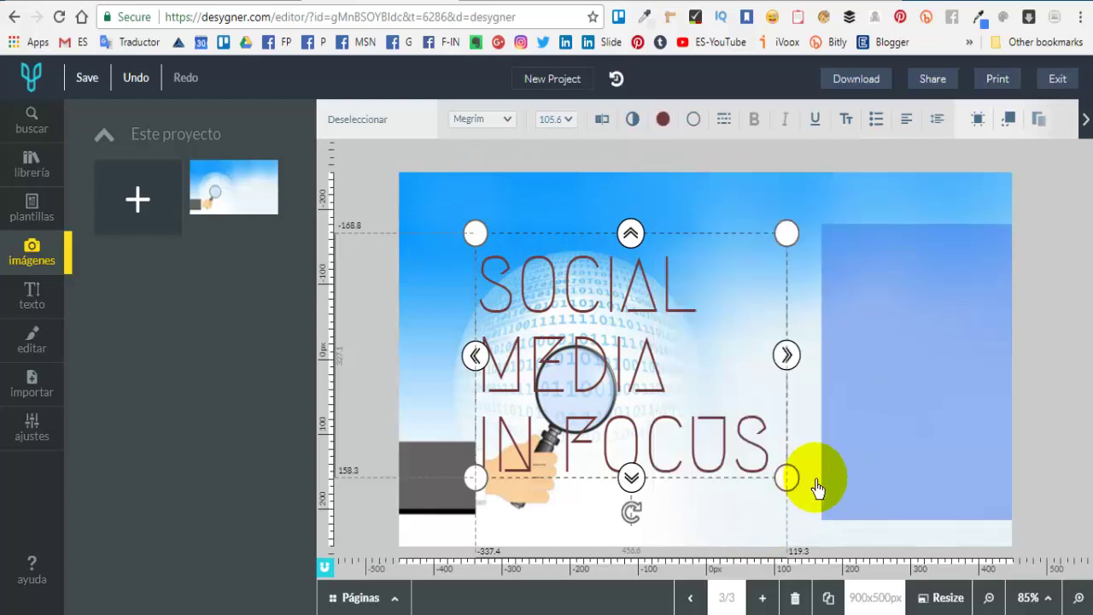
{"action": "left_click", "coordinate": [715, 516]}
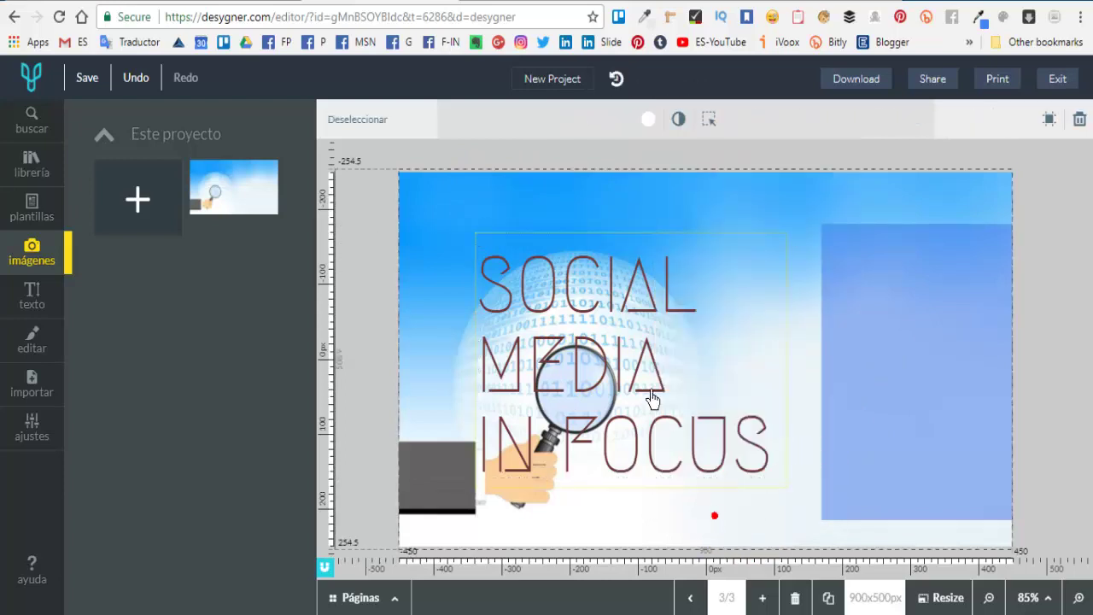
Sample the light blue #3DAFFC from the background's upper sky area and apply it as the title text's fill.
{"action": "left_click", "coordinate": [615, 321]}
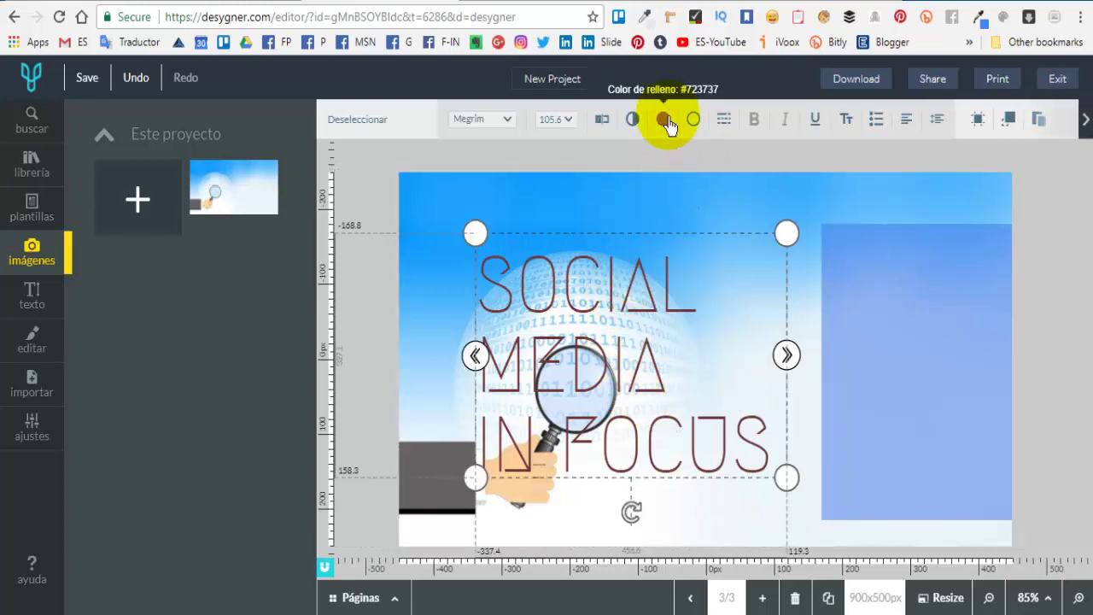
{"action": "left_click", "coordinate": [663, 119]}
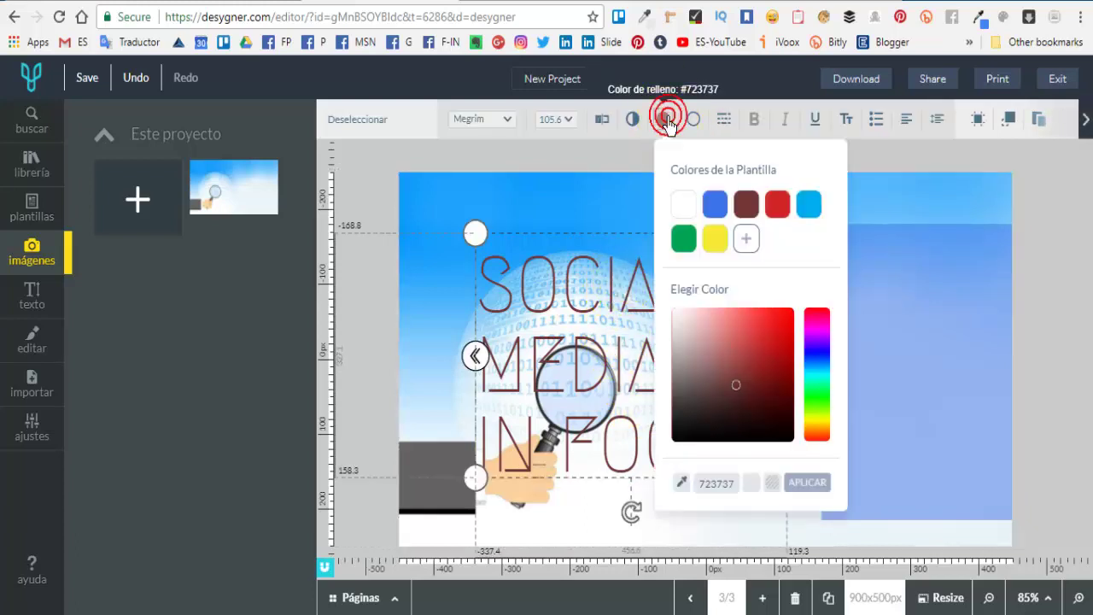
{"action": "left_click", "coordinate": [681, 482]}
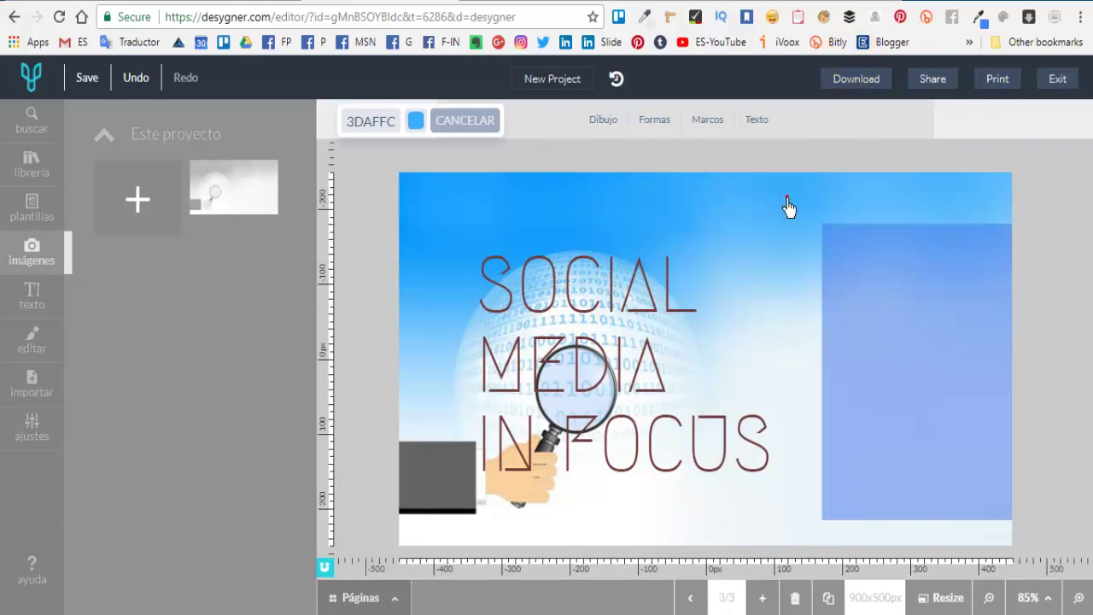
{"action": "left_click", "coordinate": [786, 203]}
{"action": "left_click", "coordinate": [817, 483]}
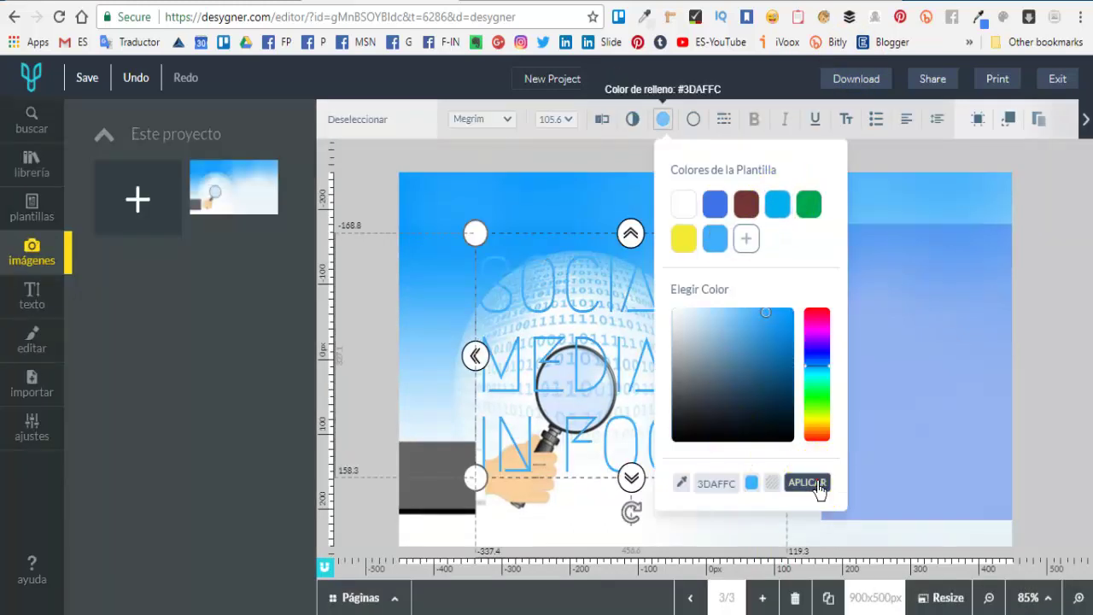
{"action": "left_click", "coordinate": [816, 485]}
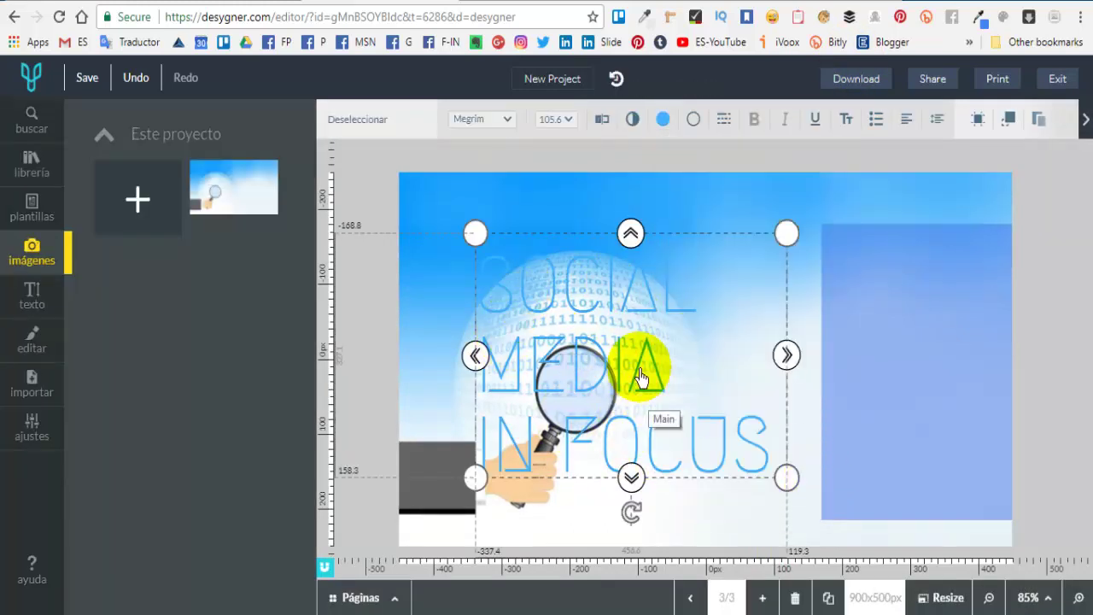
{"action": "left_click", "coordinate": [716, 514]}
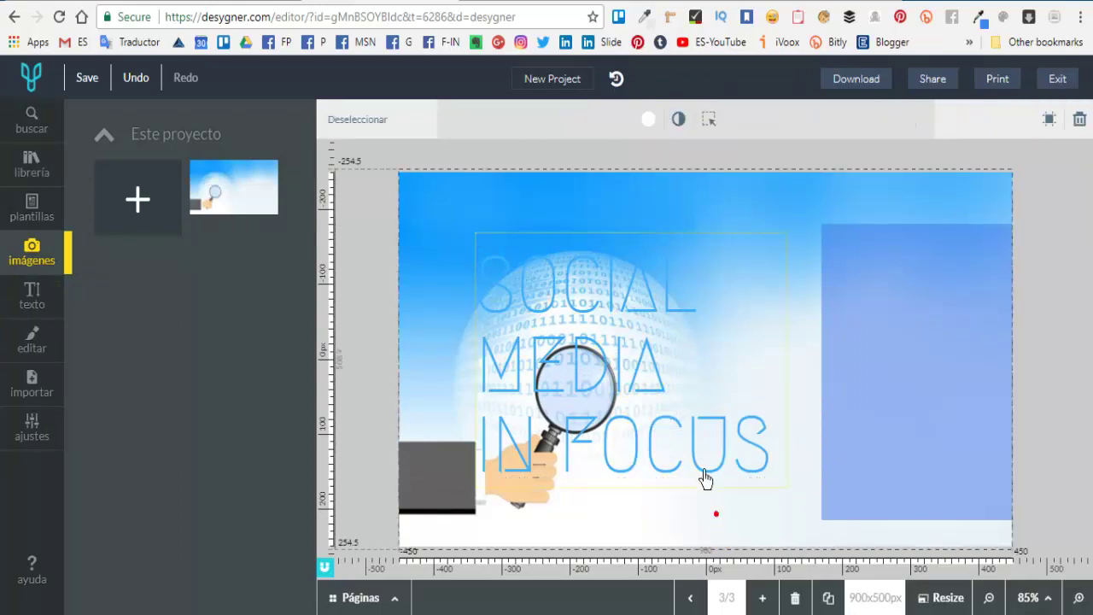
Set the title text's fill to the near-black colour #131A1E.
{"action": "left_click", "coordinate": [586, 289]}
{"action": "left_click", "coordinate": [665, 128]}
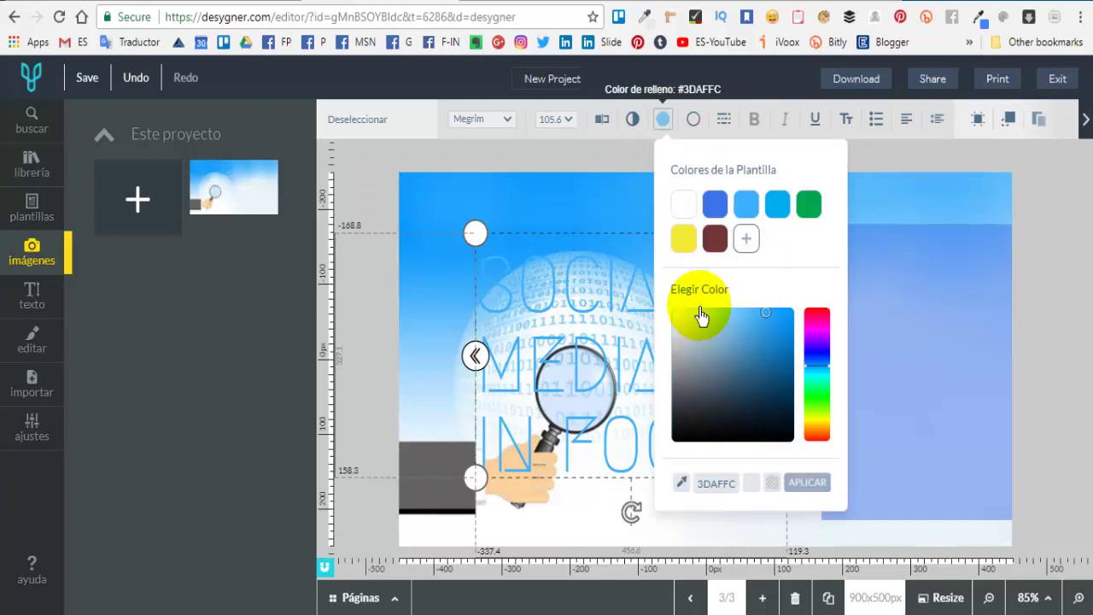
{"action": "left_click", "coordinate": [718, 428]}
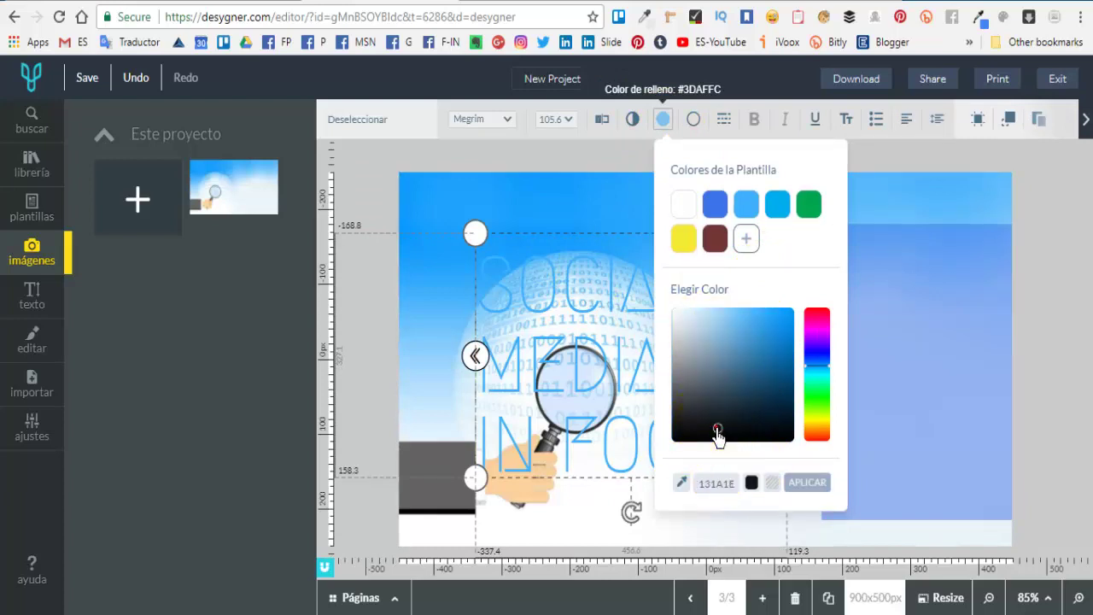
{"action": "left_click", "coordinate": [818, 498]}
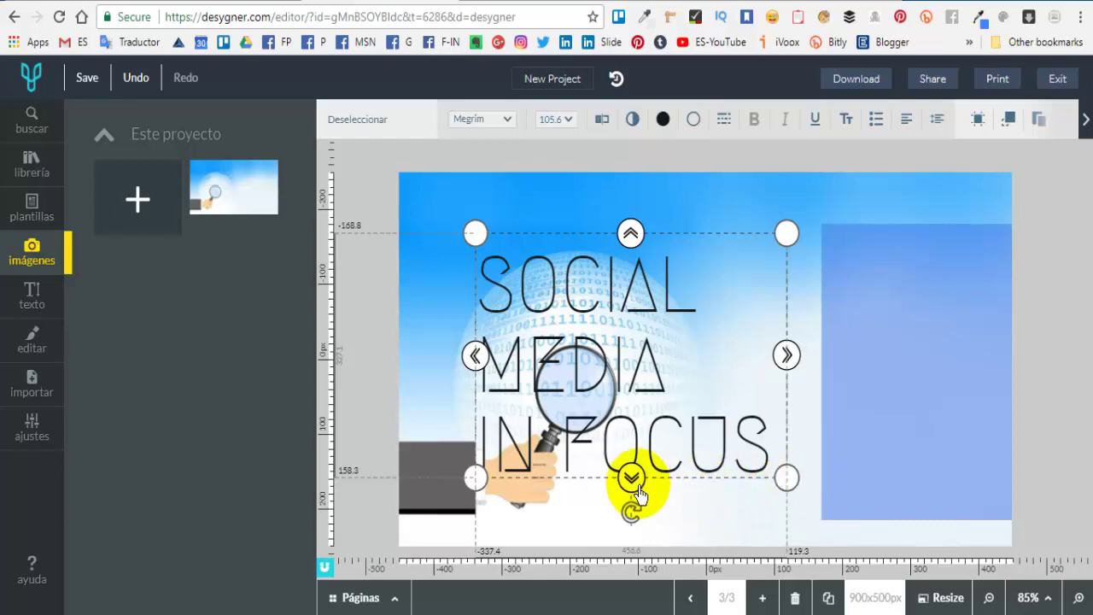
Shrink the title text to about 197 px wide and place it on the blue rectangle, its left edge at about 236.
{"action": "left_click_drag", "start_coordinate": [787, 477], "coordinate": [549, 261]}
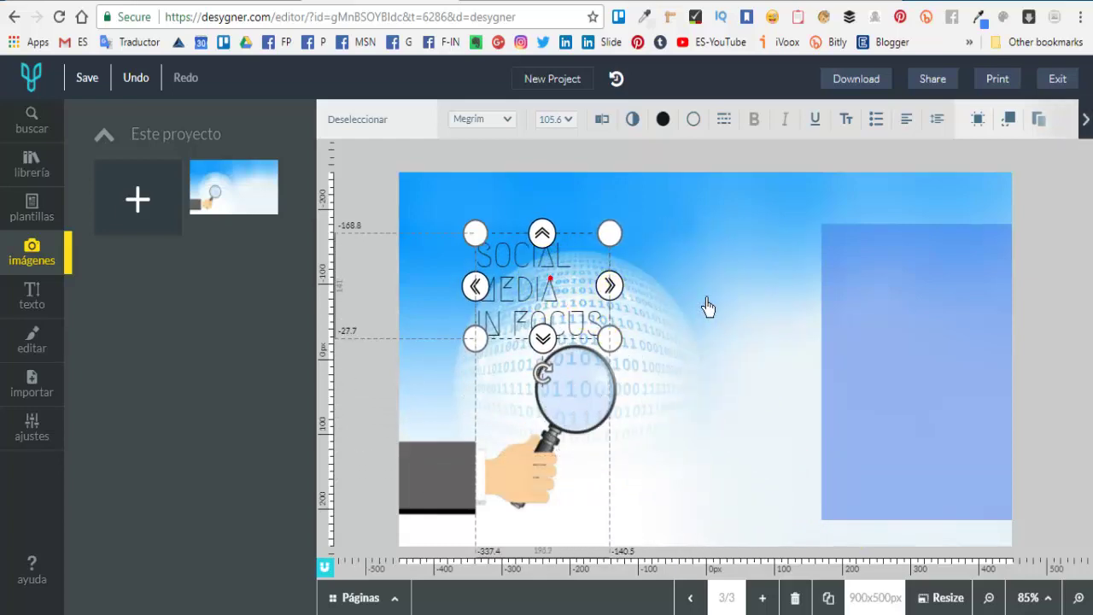
{"action": "left_click_drag", "start_coordinate": [708, 307], "coordinate": [733, 305]}
{"action": "left_click", "coordinate": [652, 473]}
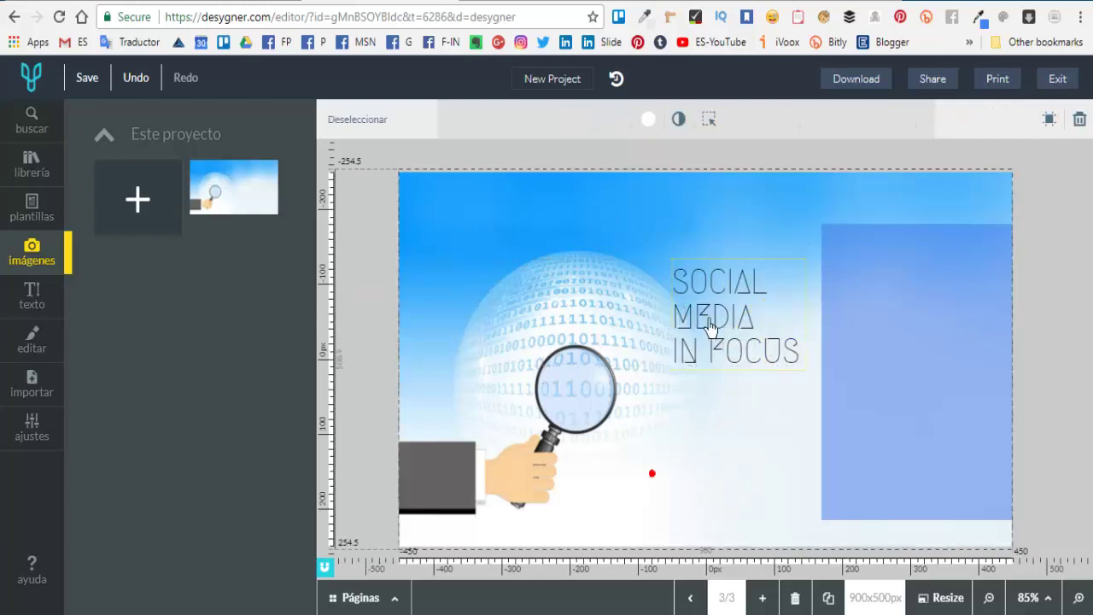
{"action": "left_click_drag", "start_coordinate": [694, 340], "coordinate": [888, 340]}
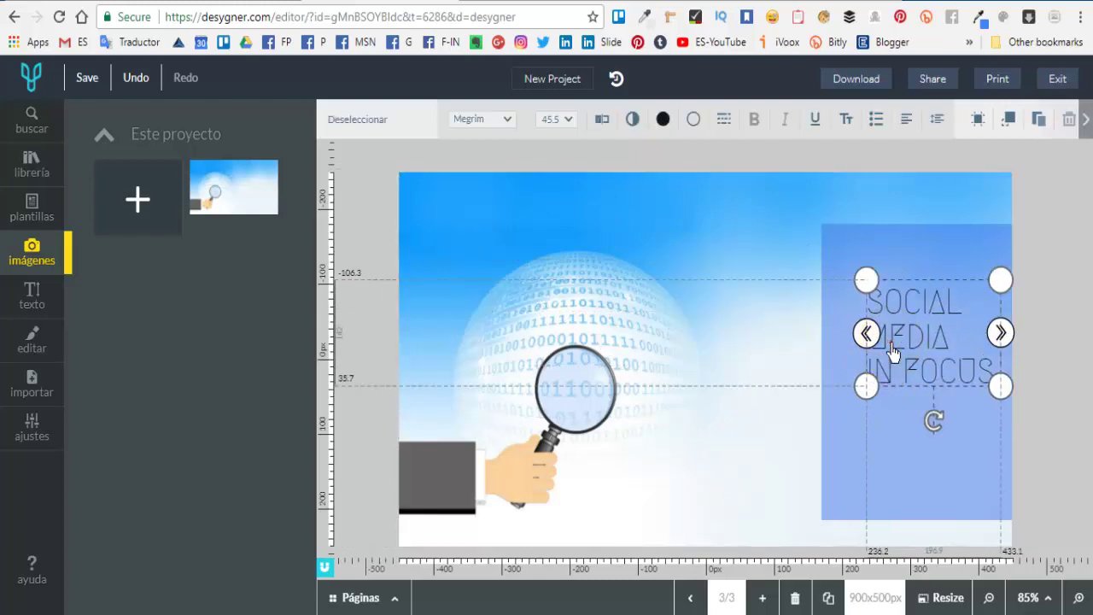
Fill the translucent rectangle behind the title with the light blue #3DAFFC from the template colours.
{"action": "left_click", "coordinate": [857, 251]}
{"action": "left_click", "coordinate": [694, 118]}
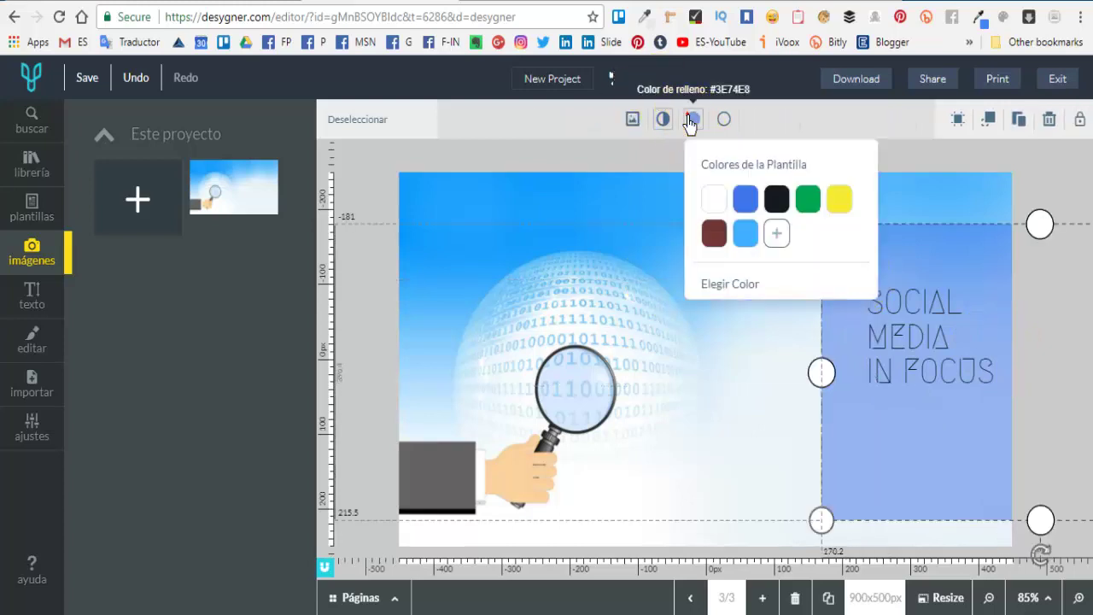
{"action": "left_click", "coordinate": [745, 239]}
{"action": "left_click", "coordinate": [755, 310]}
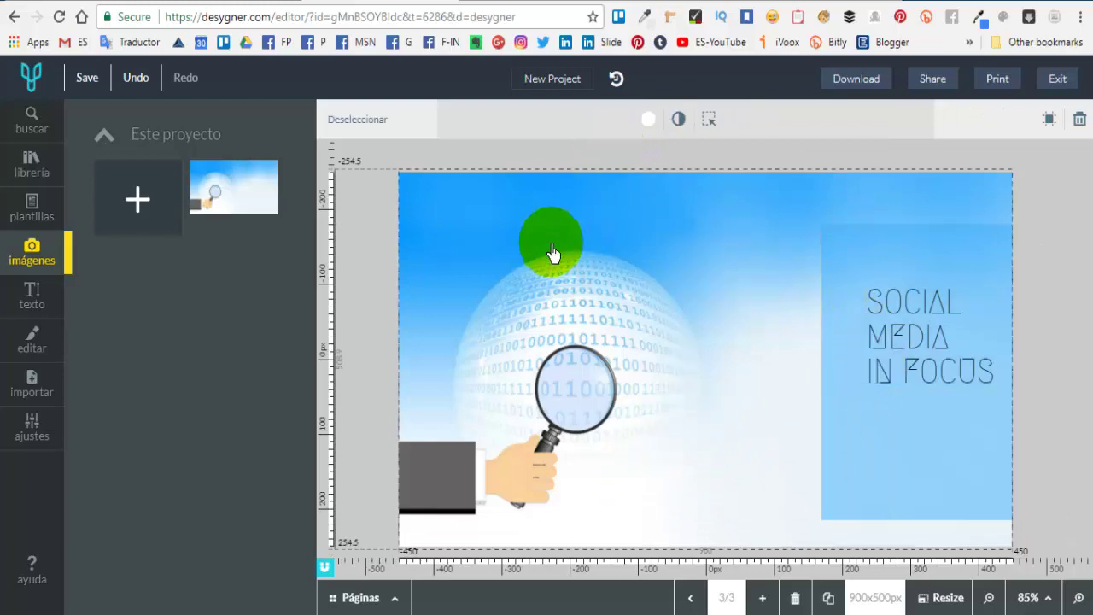
Rename the Desygner project as prueba and save it.
{"action": "triple_click", "coordinate": [564, 81]}
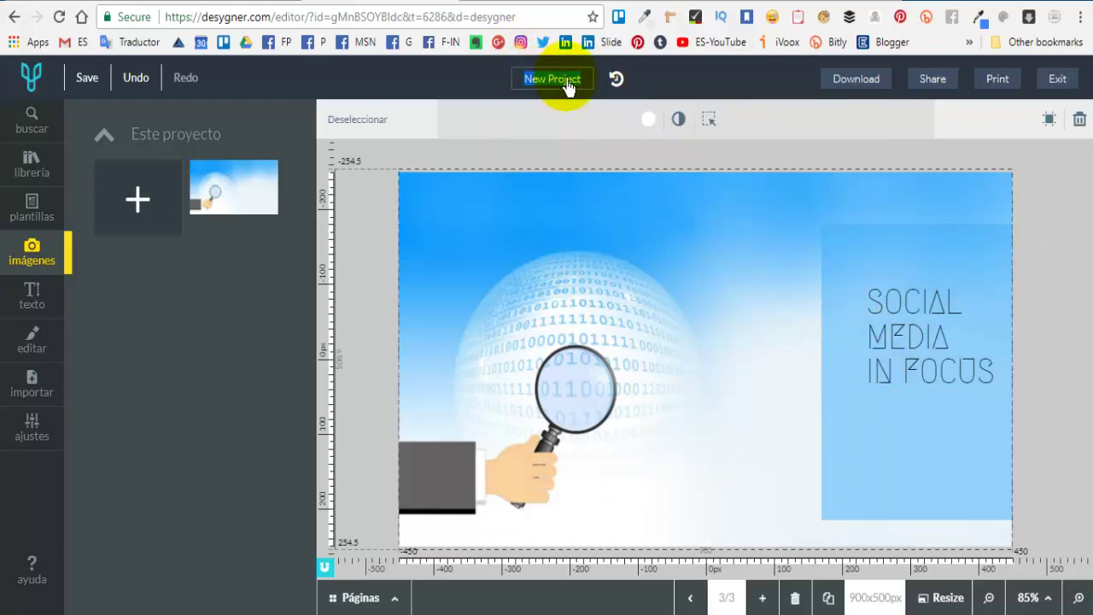
{"action": "type", "text": "prueba"}
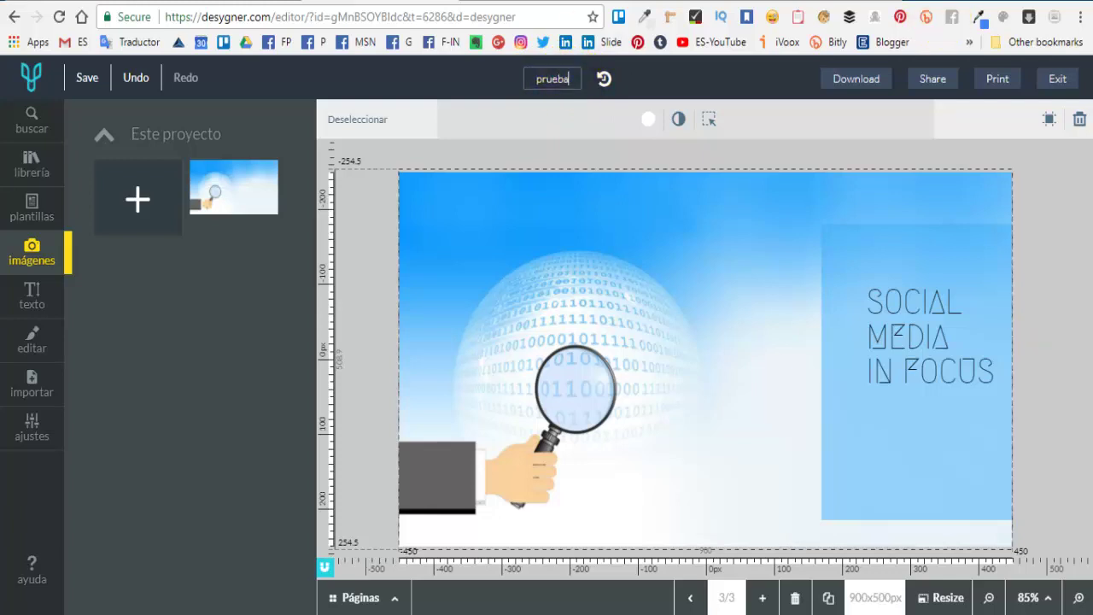
{"action": "left_click", "coordinate": [859, 93]}
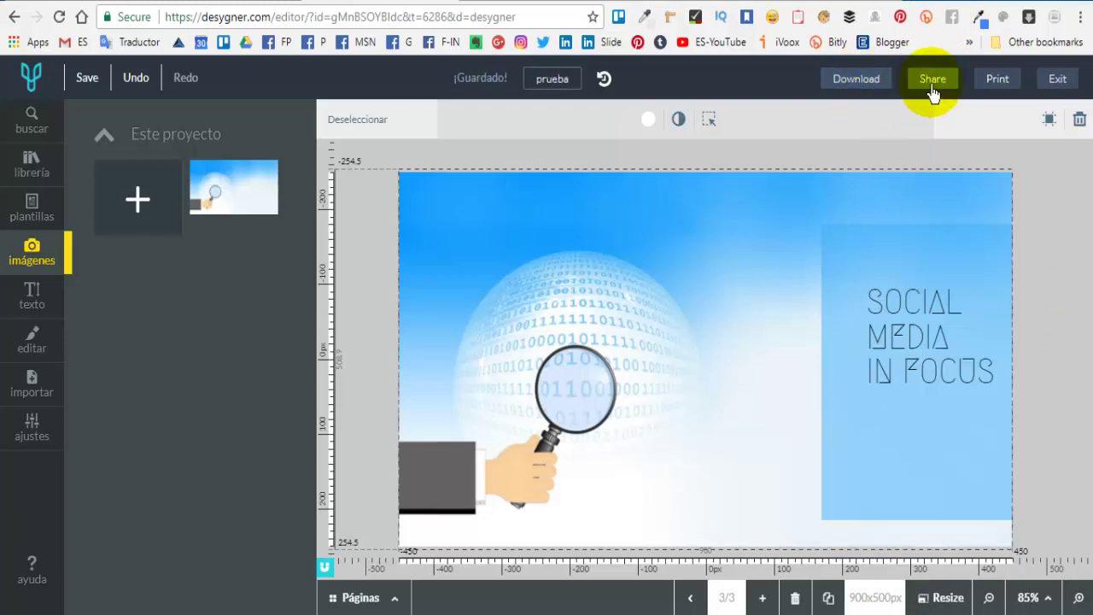
Download page 3 as a JPEG at high resolution, reviewing the extra sizes and publishing settings without enabling any.
{"action": "left_click", "coordinate": [858, 91]}
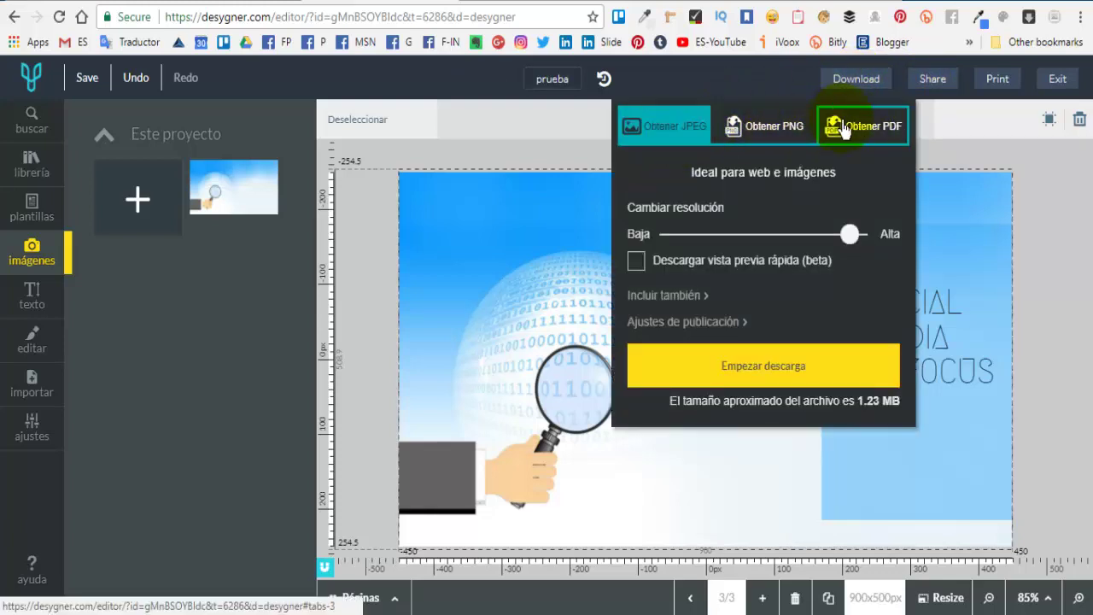
{"action": "left_click", "coordinate": [700, 299]}
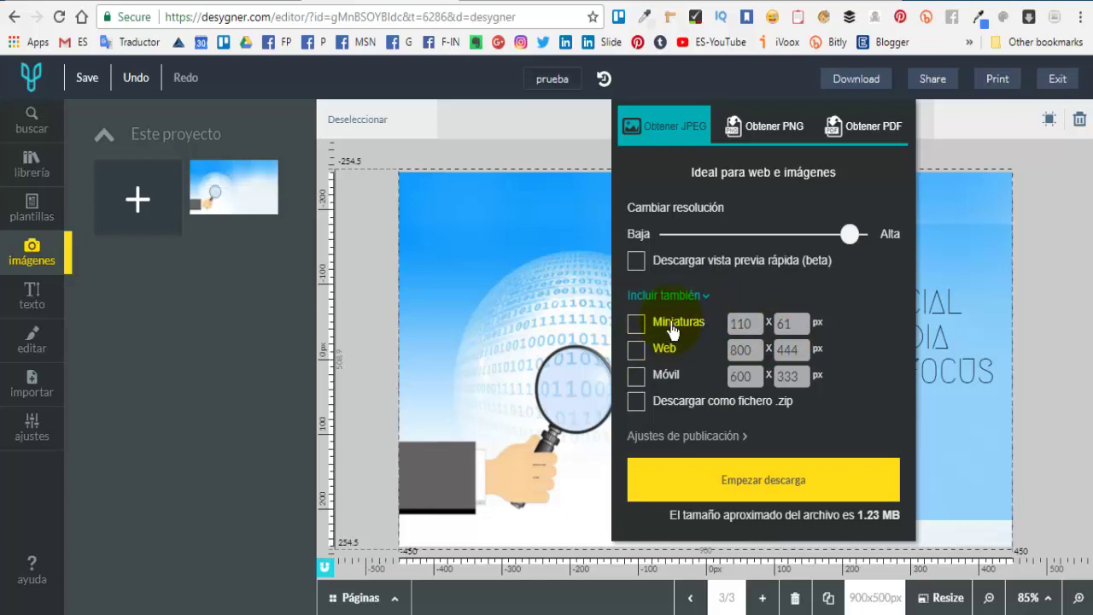
{"action": "left_click", "coordinate": [714, 437]}
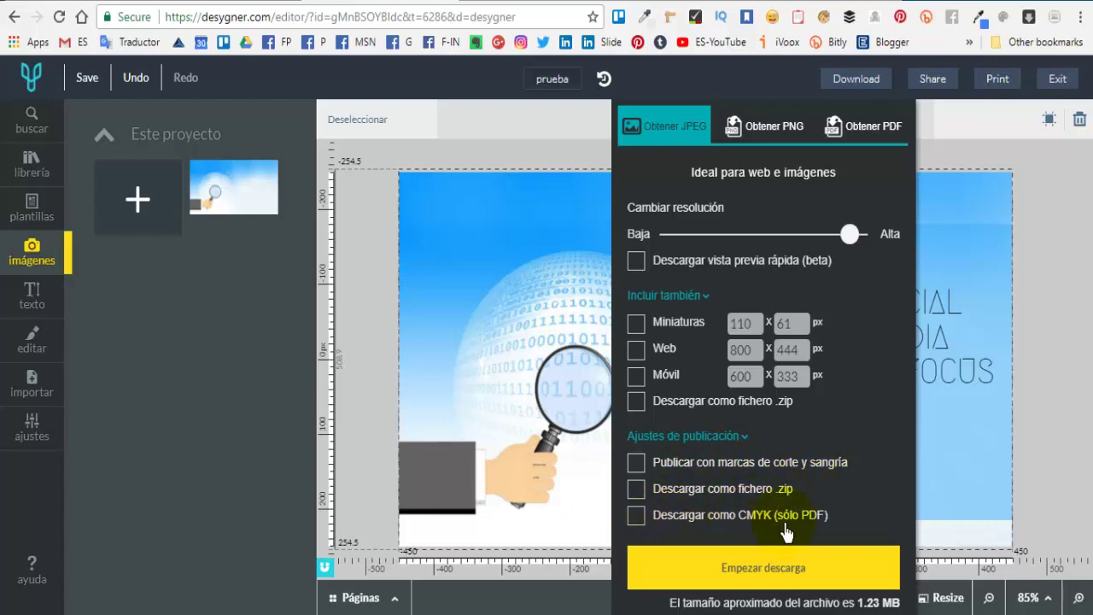
{"action": "left_click", "coordinate": [764, 570]}
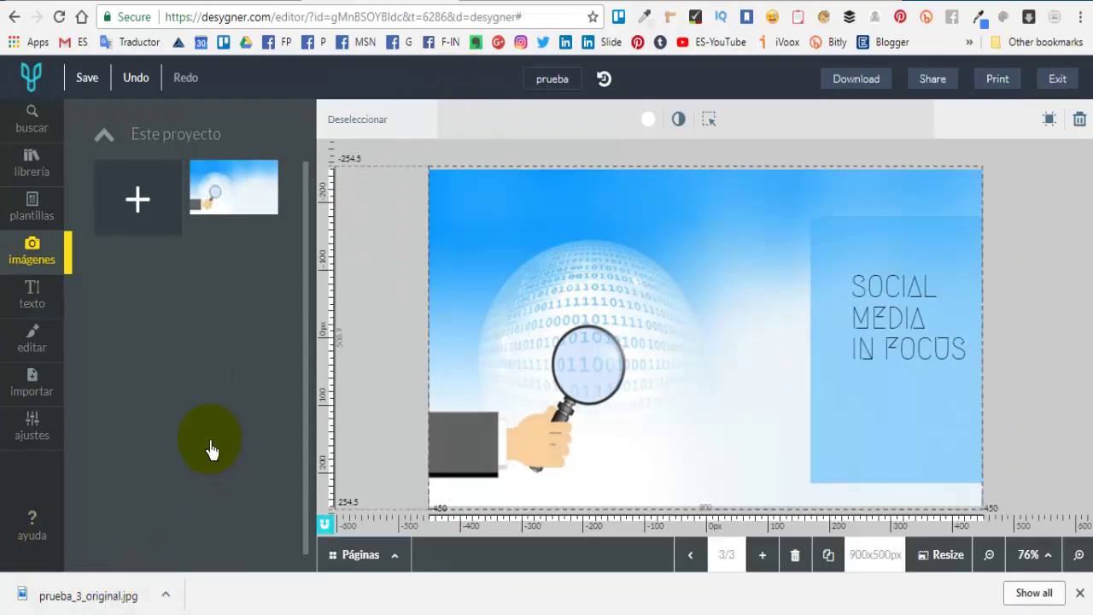
Open the free unlock page for the locked library and dismiss its friend-invitation dialog.
{"action": "left_click", "coordinate": [34, 176]}
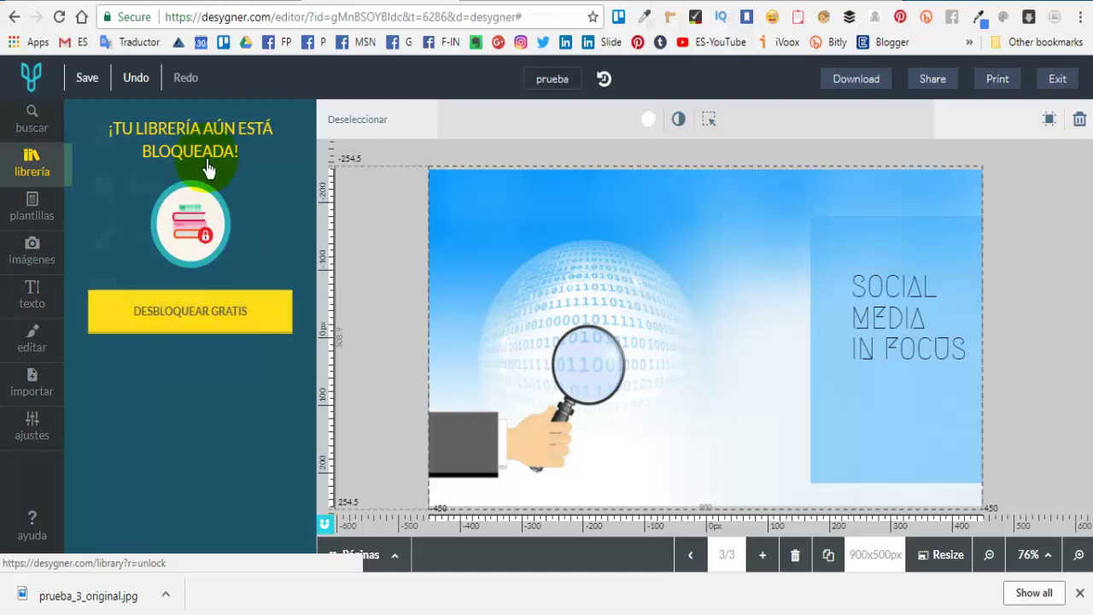
{"action": "left_click", "coordinate": [195, 325]}
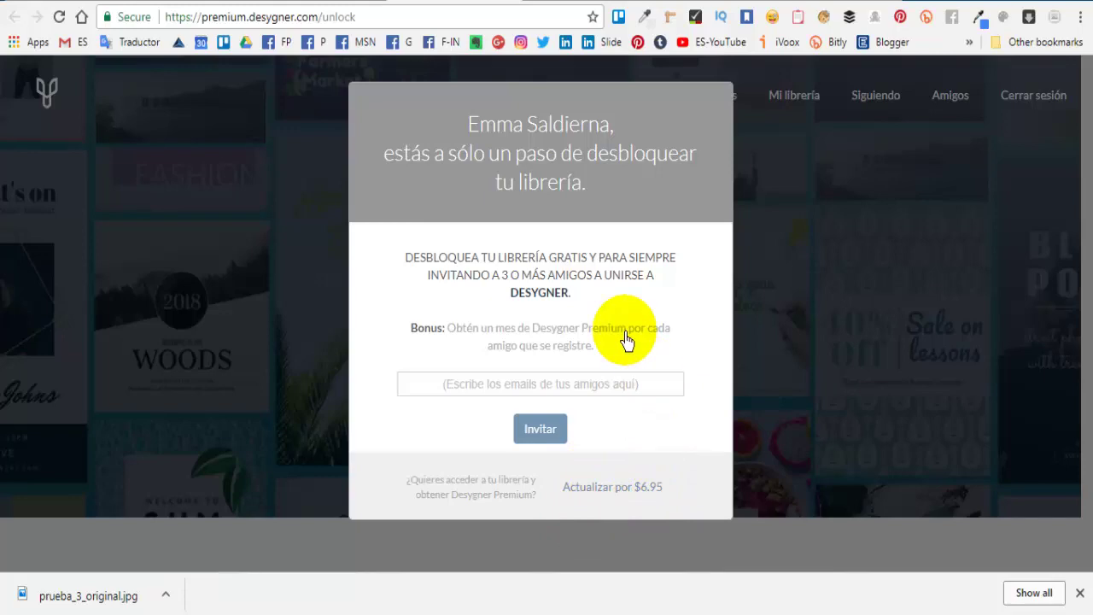
{"action": "left_click", "coordinate": [764, 190]}
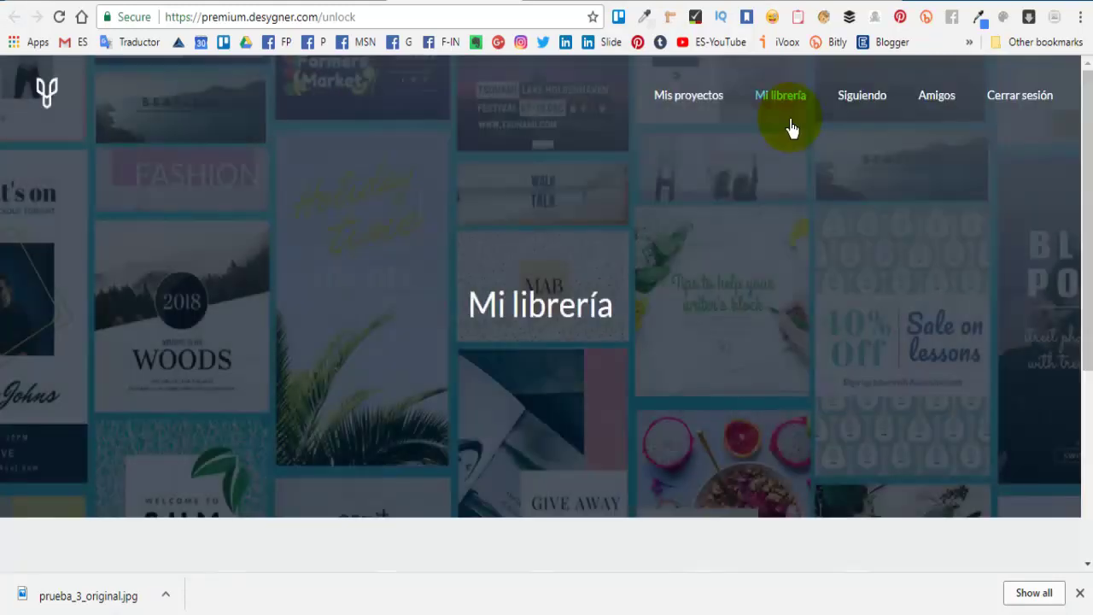
Examine what the Desygner library can store: colours, text blocks, logos, images and backgrounds.
{"action": "scroll", "coordinate": [671, 366], "scroll_direction": "down", "scroll_amount": 4}
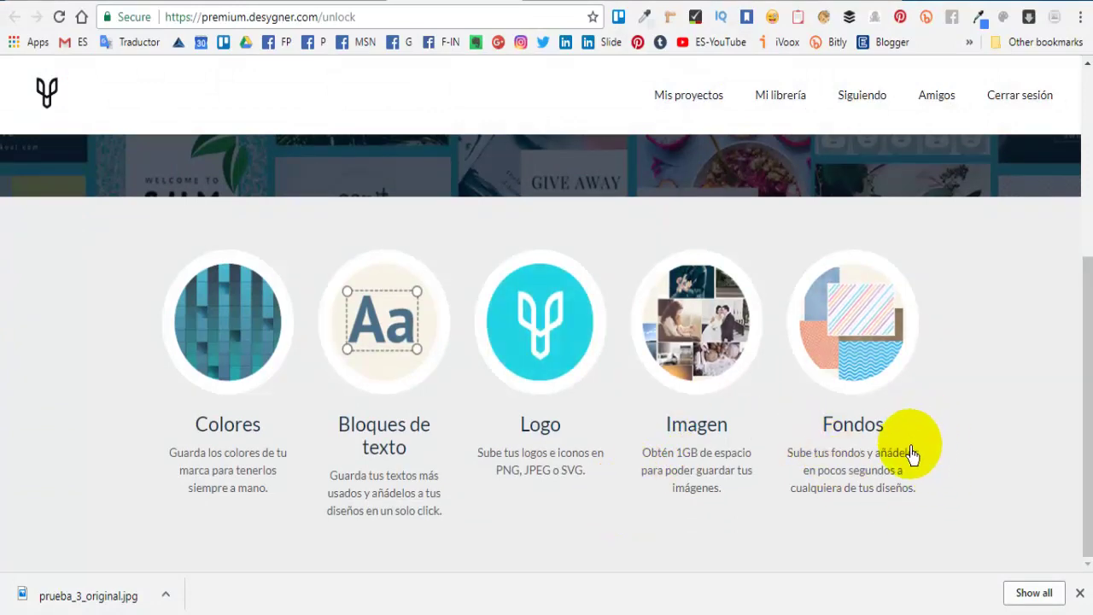
{"action": "scroll", "coordinate": [854, 478], "scroll_direction": "up", "scroll_amount": 4}
{"action": "scroll", "coordinate": [818, 507], "scroll_direction": "down", "scroll_amount": 4}
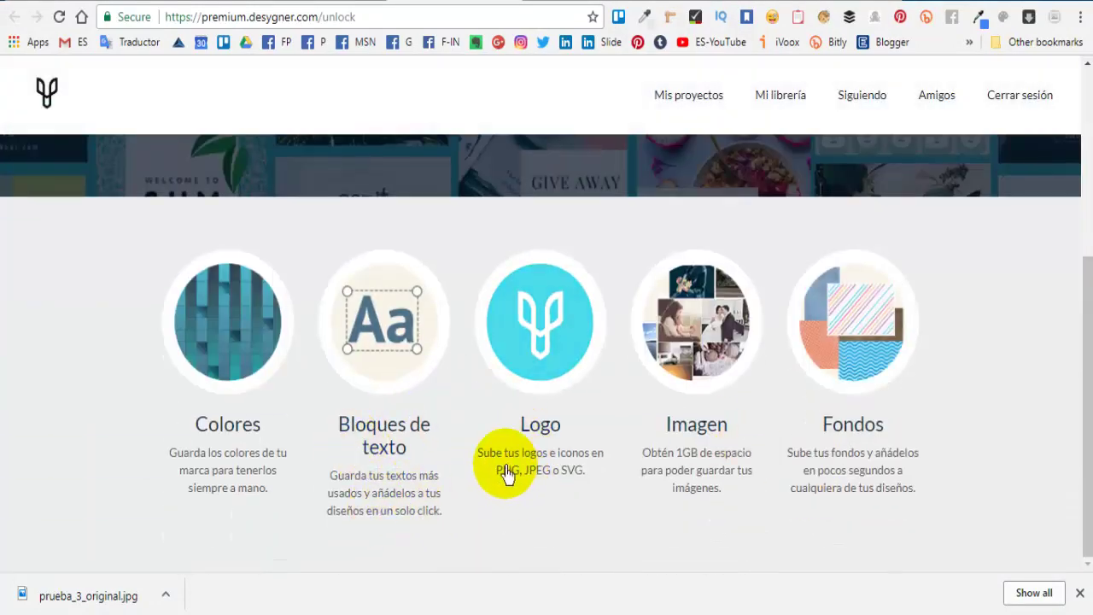
{"action": "scroll", "coordinate": [891, 455], "scroll_direction": "up", "scroll_amount": 2}
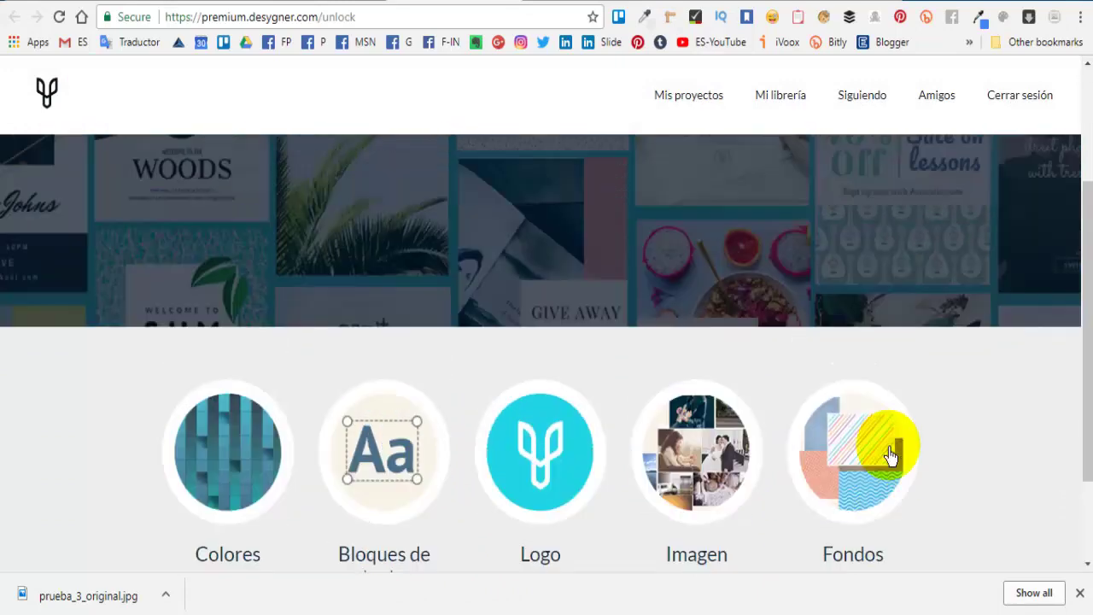
{"action": "scroll", "coordinate": [891, 455], "scroll_direction": "up", "scroll_amount": 2}
{"action": "scroll", "coordinate": [732, 476], "scroll_direction": "down", "scroll_amount": 4}
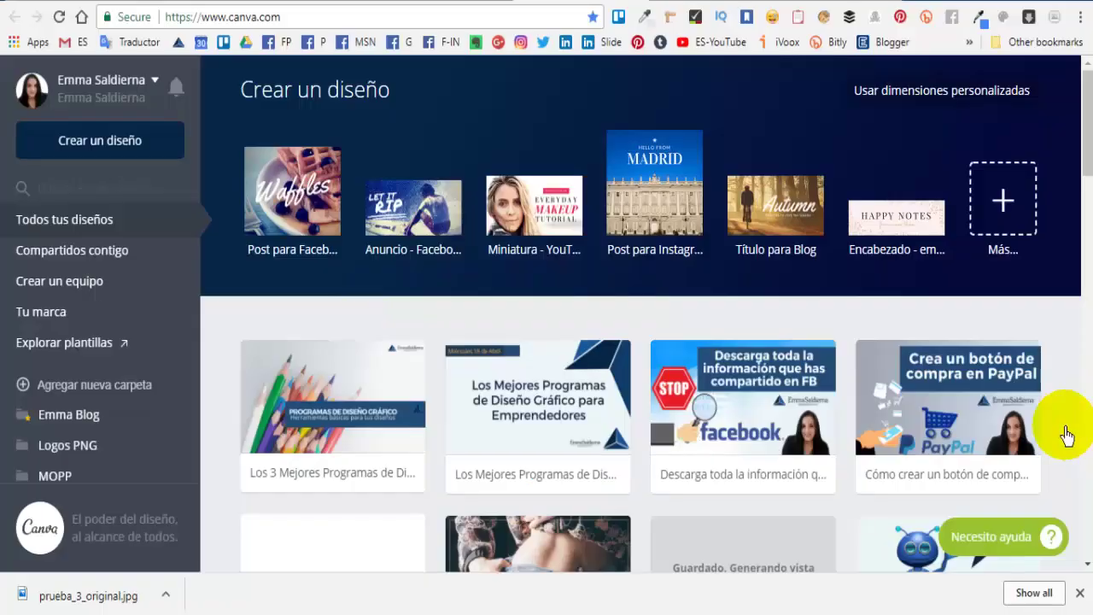
Switch to Canva, dismiss the download bar and review the colour palettes in the brand kit.
{"action": "left_click", "coordinate": [1081, 594]}
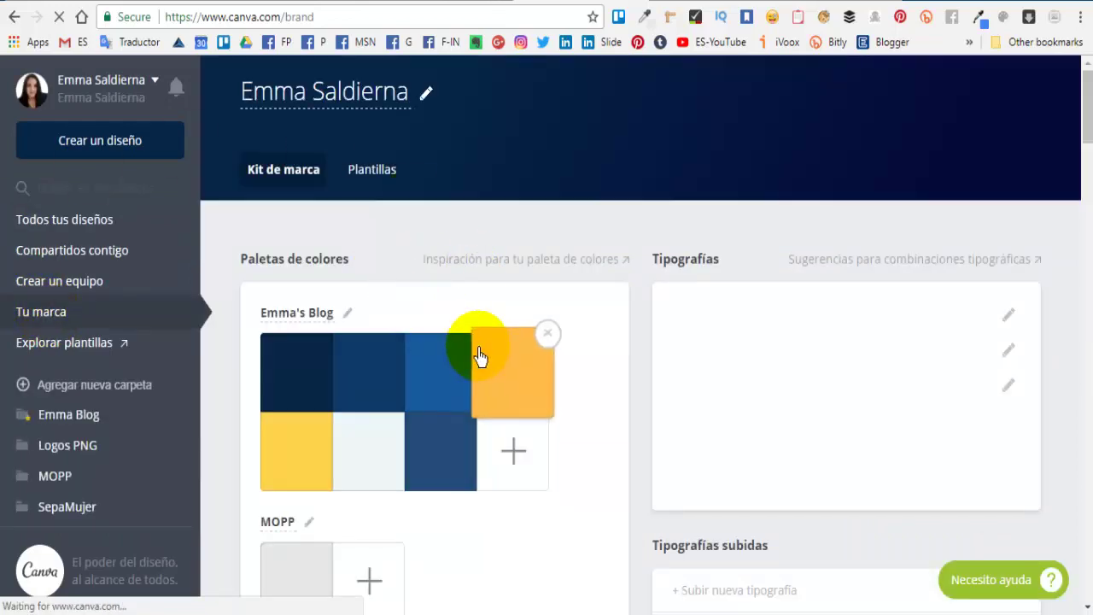
{"action": "scroll", "coordinate": [384, 359], "scroll_direction": "down", "scroll_amount": 2}
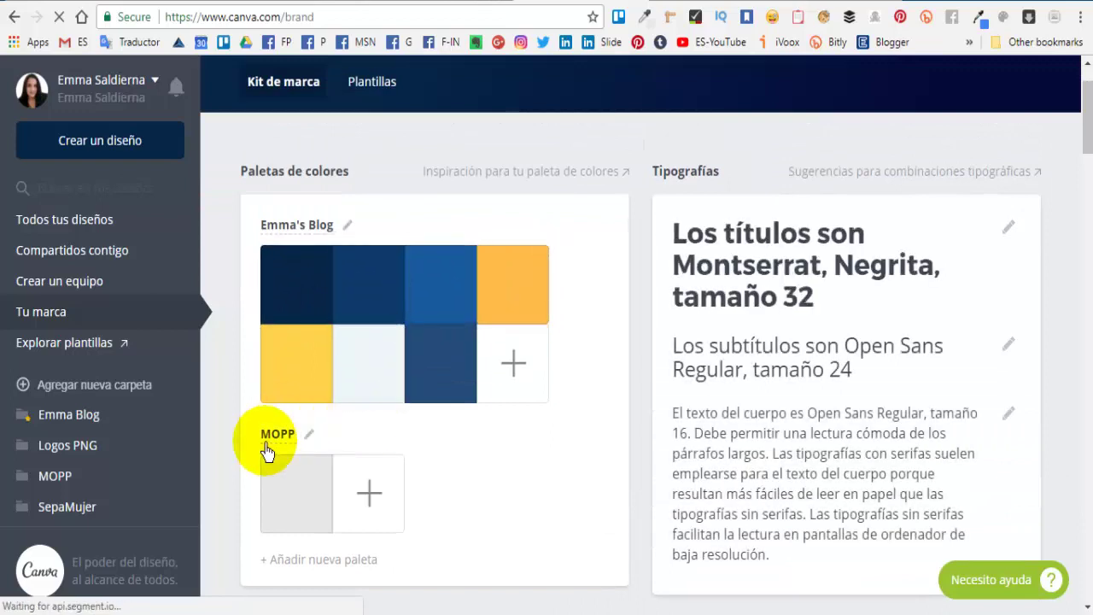
{"action": "scroll", "coordinate": [349, 483], "scroll_direction": "down", "scroll_amount": 2}
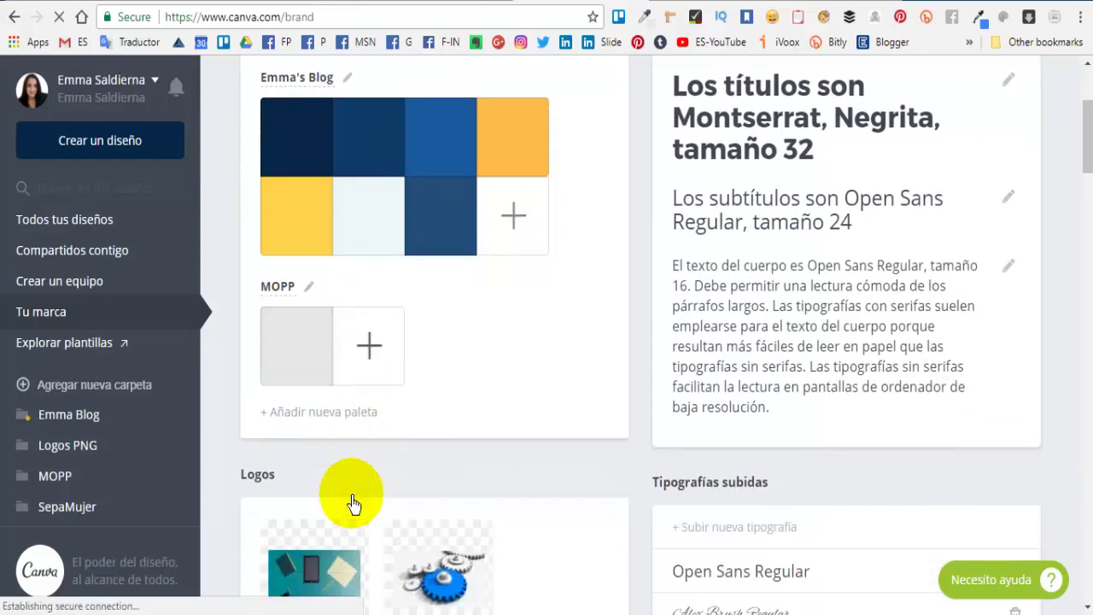
{"action": "scroll", "coordinate": [419, 368], "scroll_direction": "up", "scroll_amount": 2}
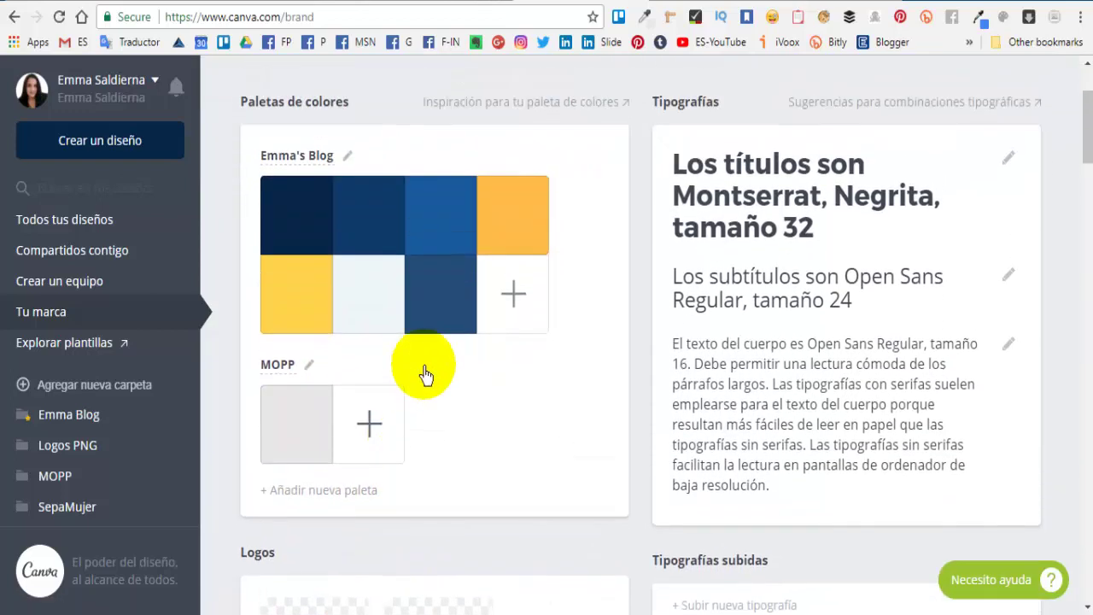
{"action": "scroll", "coordinate": [478, 487], "scroll_direction": "down", "scroll_amount": 1}
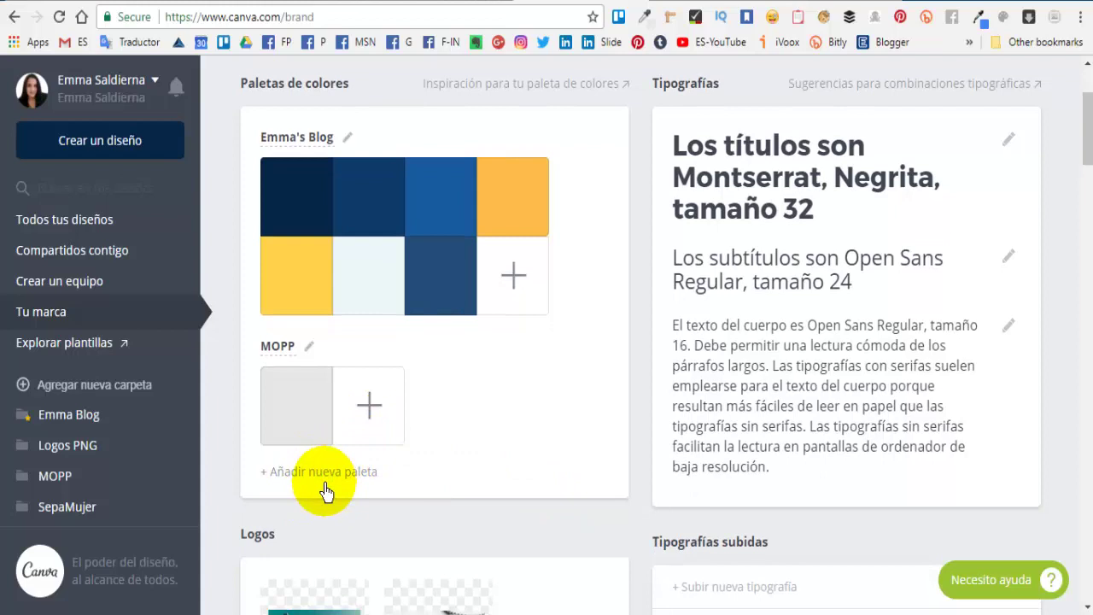
Rename the MOPP colour palette as prueba and add a light teal and a muted purple swatch to it.
{"action": "left_click", "coordinate": [278, 346]}
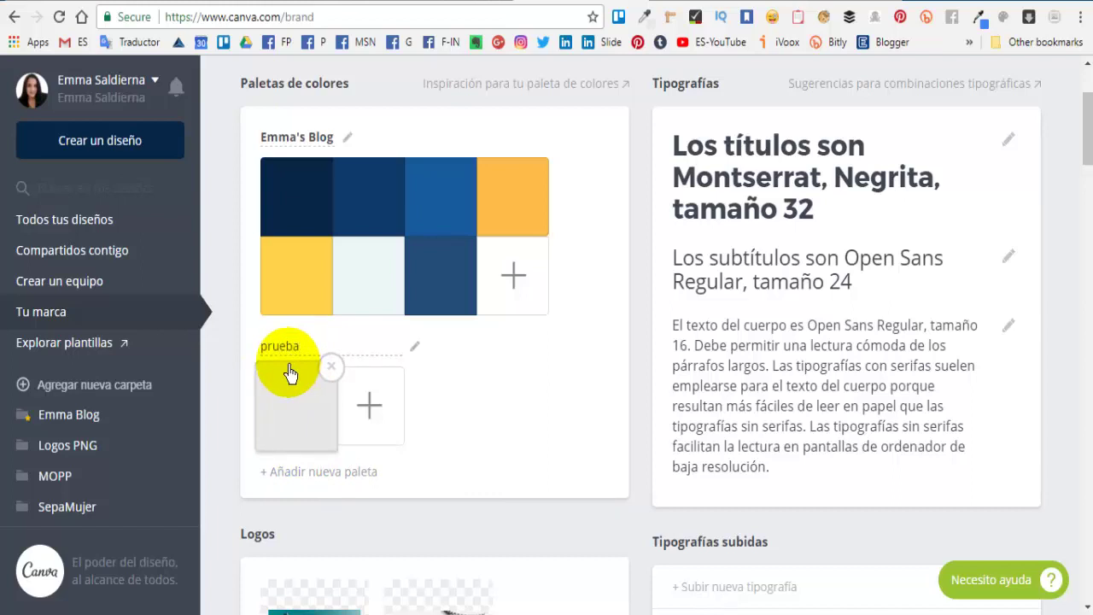
{"action": "left_click", "coordinate": [370, 406]}
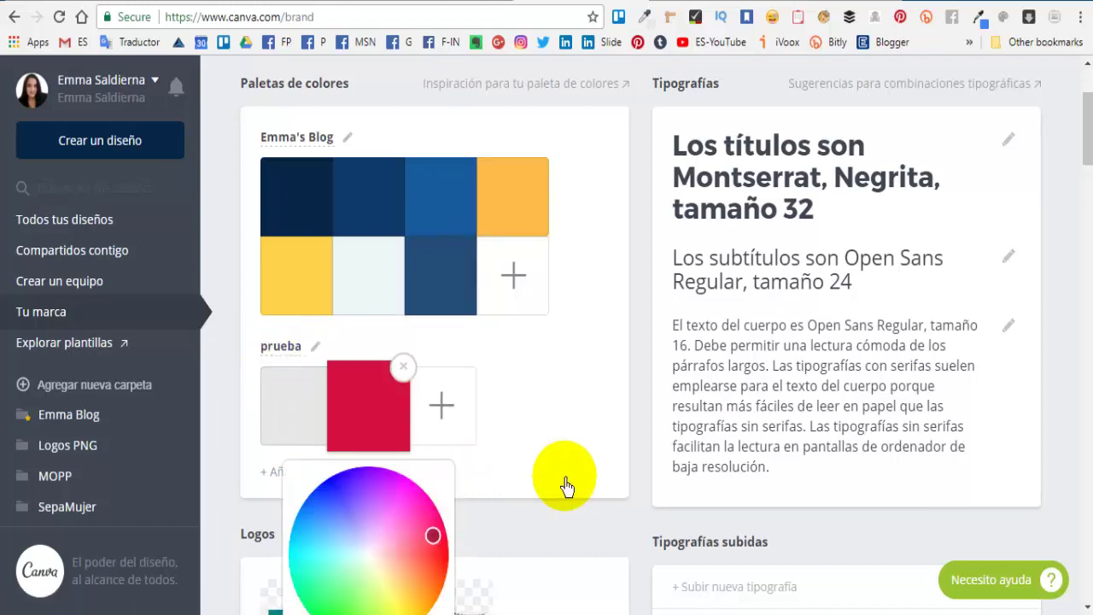
{"action": "left_click", "coordinate": [330, 548]}
{"action": "left_click", "coordinate": [441, 405]}
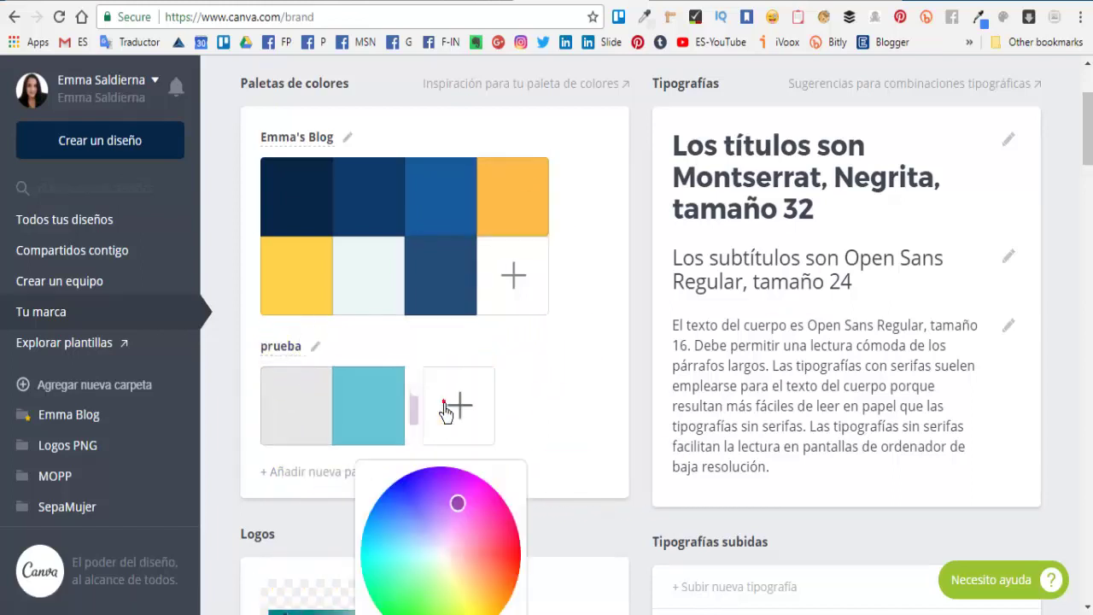
{"action": "left_click", "coordinate": [456, 555]}
{"action": "left_click", "coordinate": [567, 427]}
{"action": "left_click", "coordinate": [424, 437]}
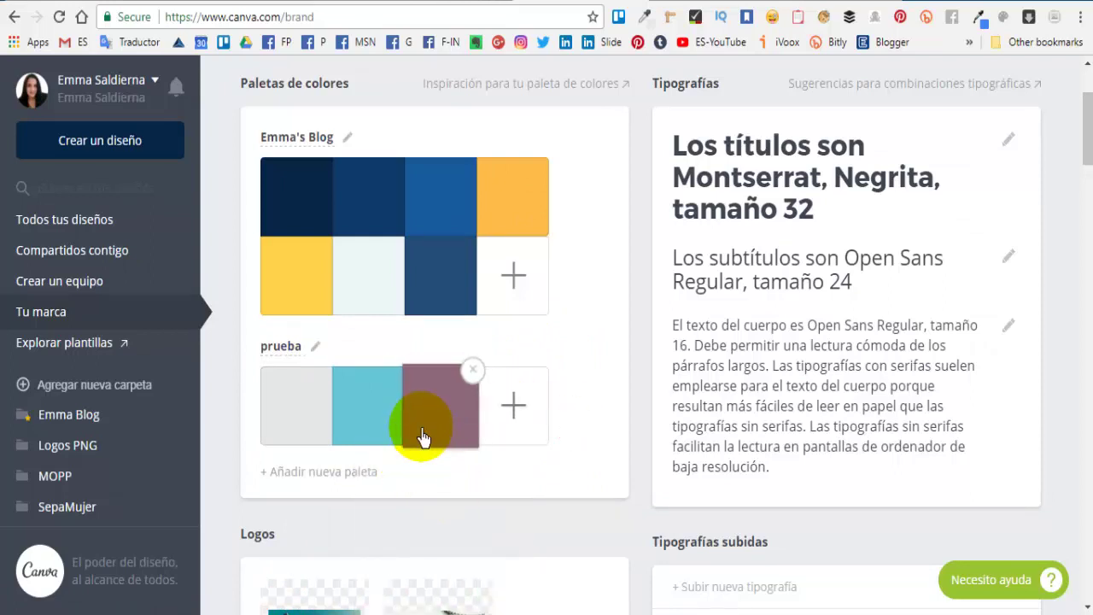
Examine the brand kit's typography styles, uploaded fonts and logos, and open the brand's templates.
{"action": "scroll", "coordinate": [756, 371], "scroll_direction": "up", "scroll_amount": 1}
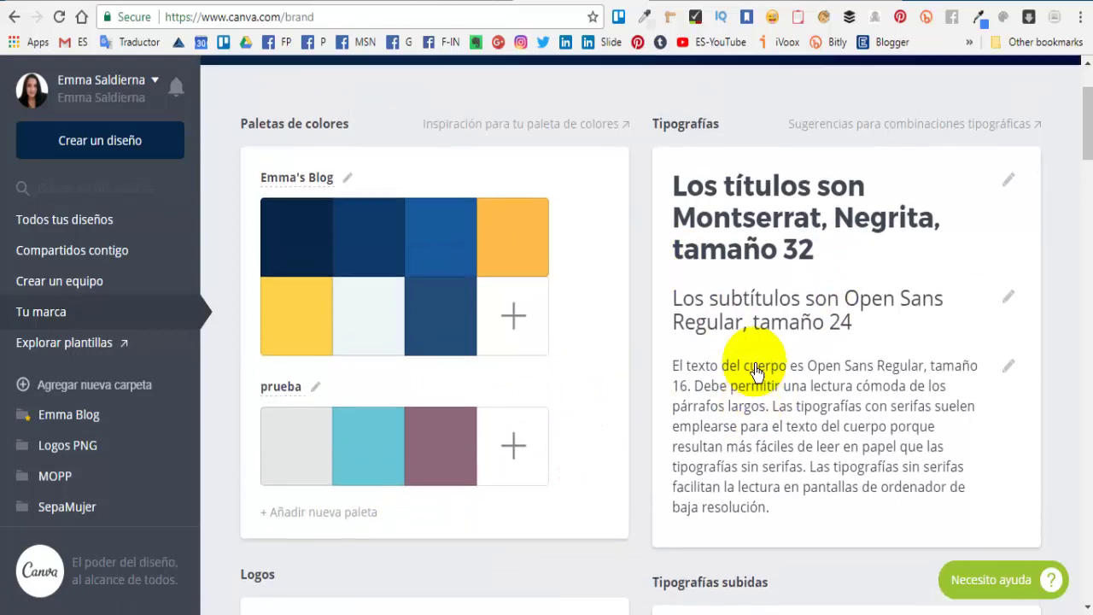
{"action": "scroll", "coordinate": [756, 372], "scroll_direction": "up", "scroll_amount": 1}
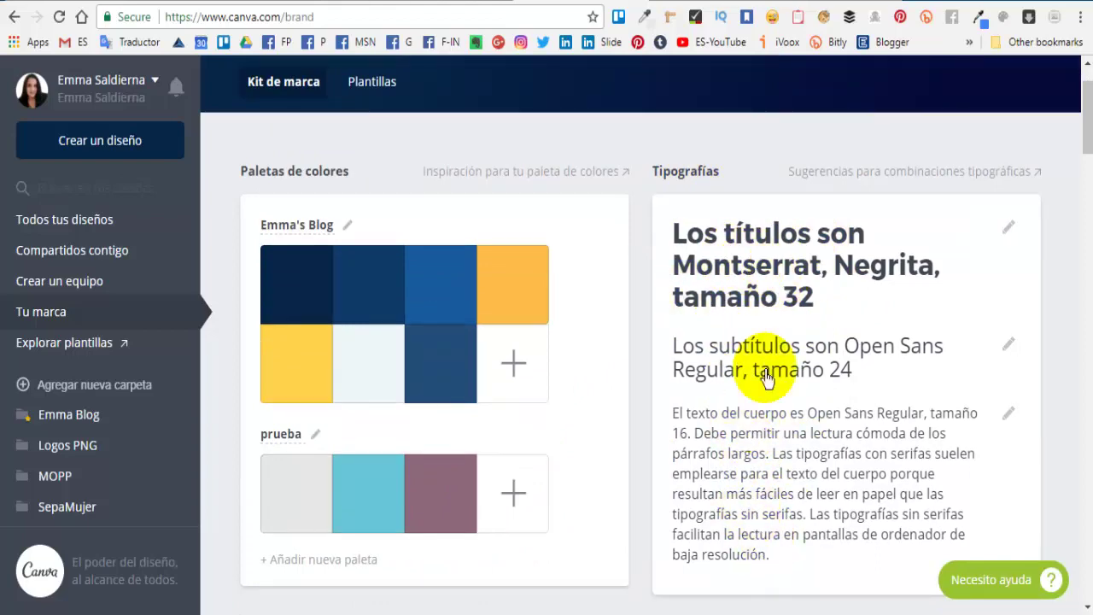
{"action": "scroll", "coordinate": [769, 458], "scroll_direction": "down", "scroll_amount": 3}
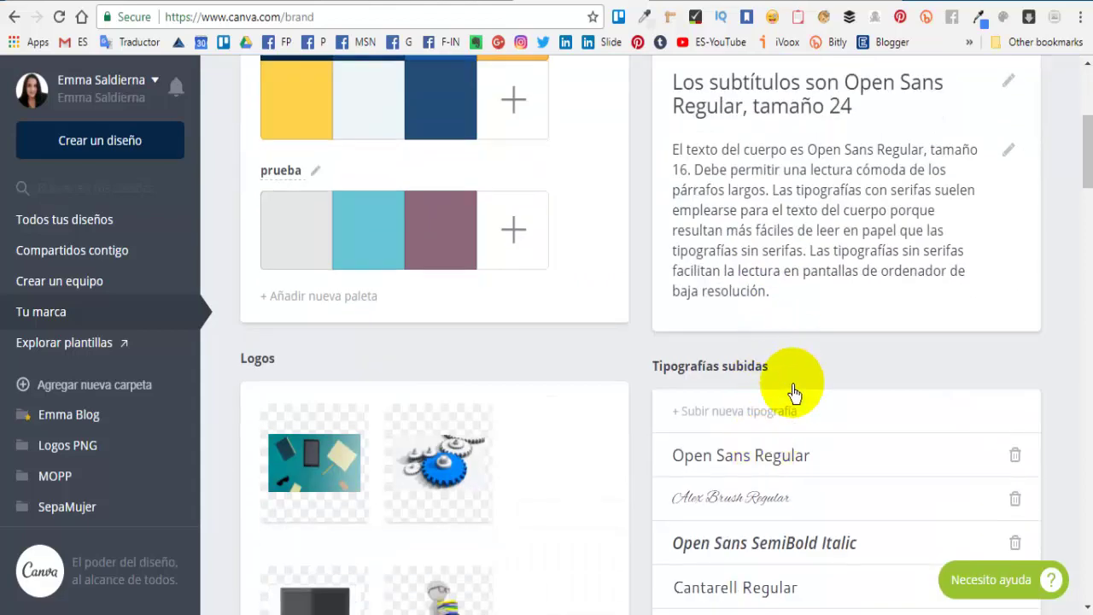
{"action": "scroll", "coordinate": [798, 393], "scroll_direction": "down", "scroll_amount": 3}
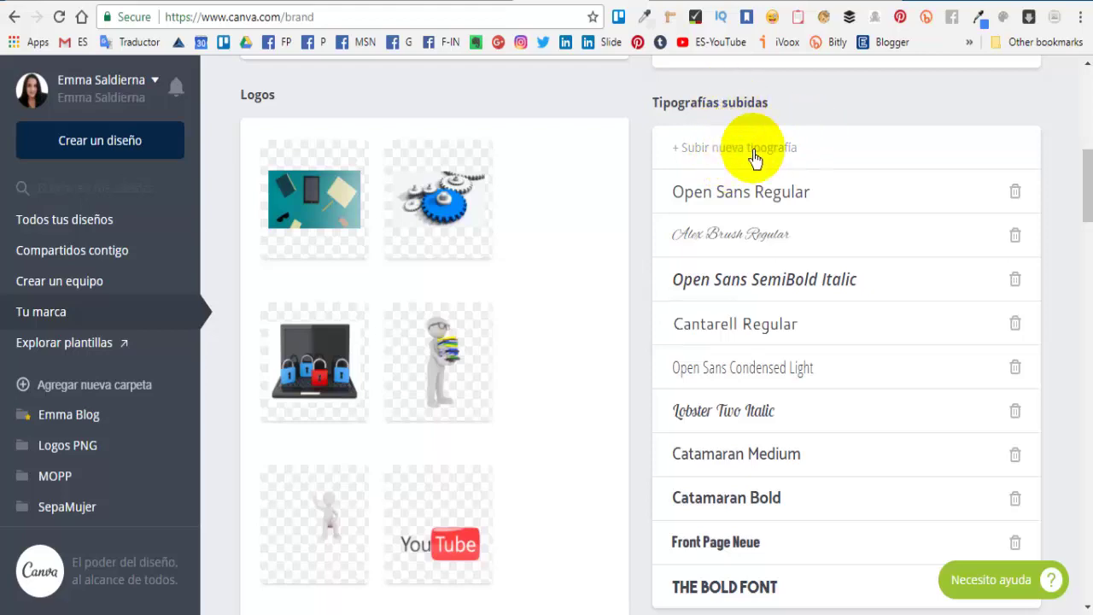
{"action": "scroll", "coordinate": [739, 547], "scroll_direction": "down", "scroll_amount": 1}
{"action": "scroll", "coordinate": [768, 385], "scroll_direction": "down", "scroll_amount": 2}
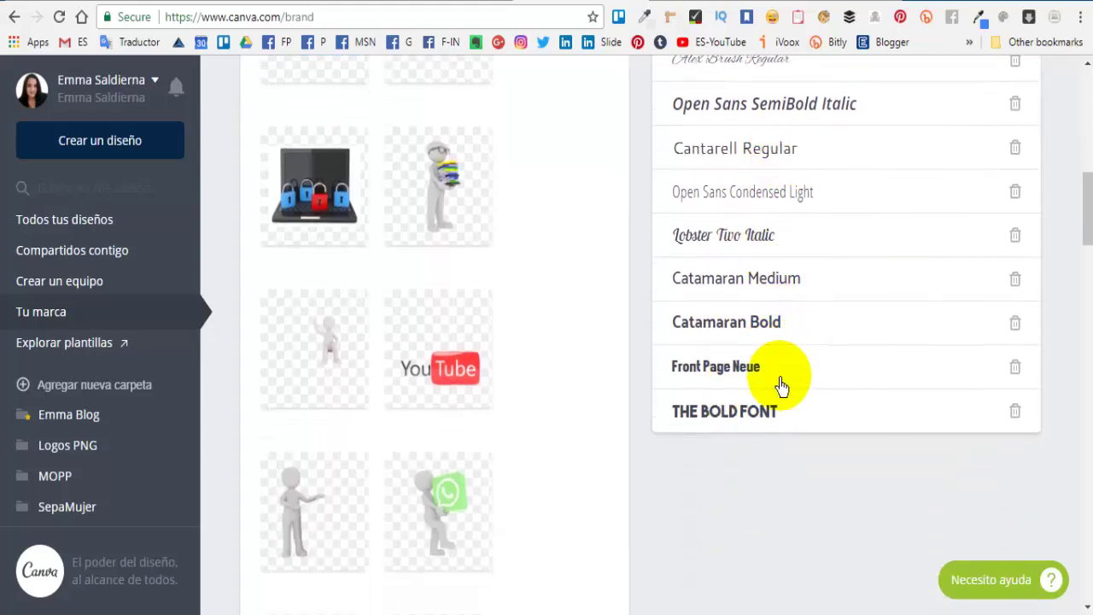
{"action": "scroll", "coordinate": [444, 447], "scroll_direction": "up", "scroll_amount": 4}
{"action": "scroll", "coordinate": [483, 488], "scroll_direction": "down", "scroll_amount": 9}
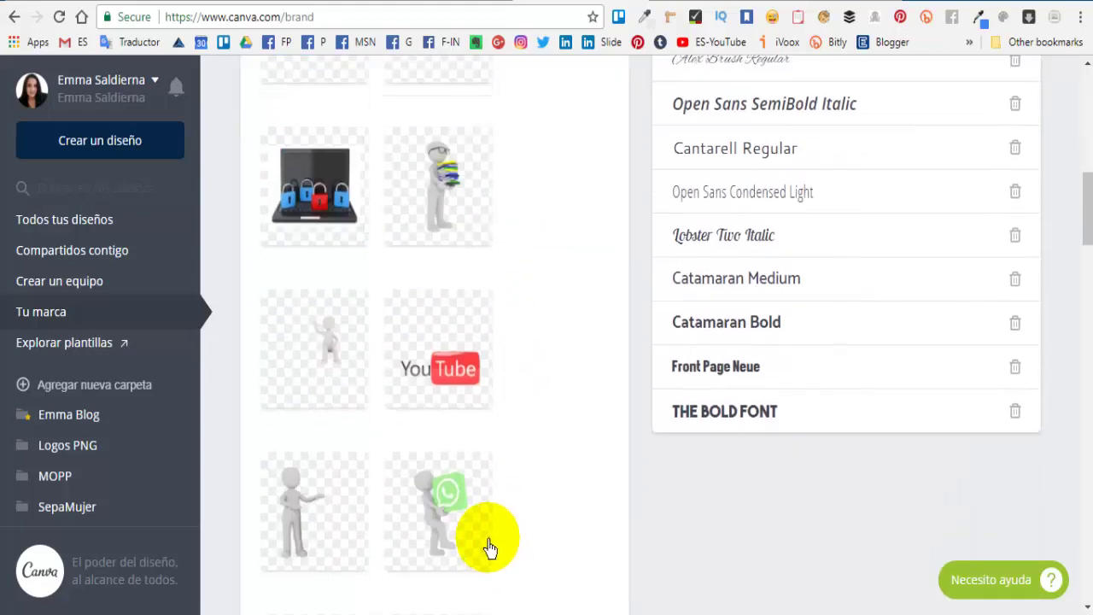
{"action": "scroll", "coordinate": [492, 503], "scroll_direction": "down", "scroll_amount": 2}
{"action": "scroll", "coordinate": [481, 501], "scroll_direction": "up", "scroll_amount": 14}
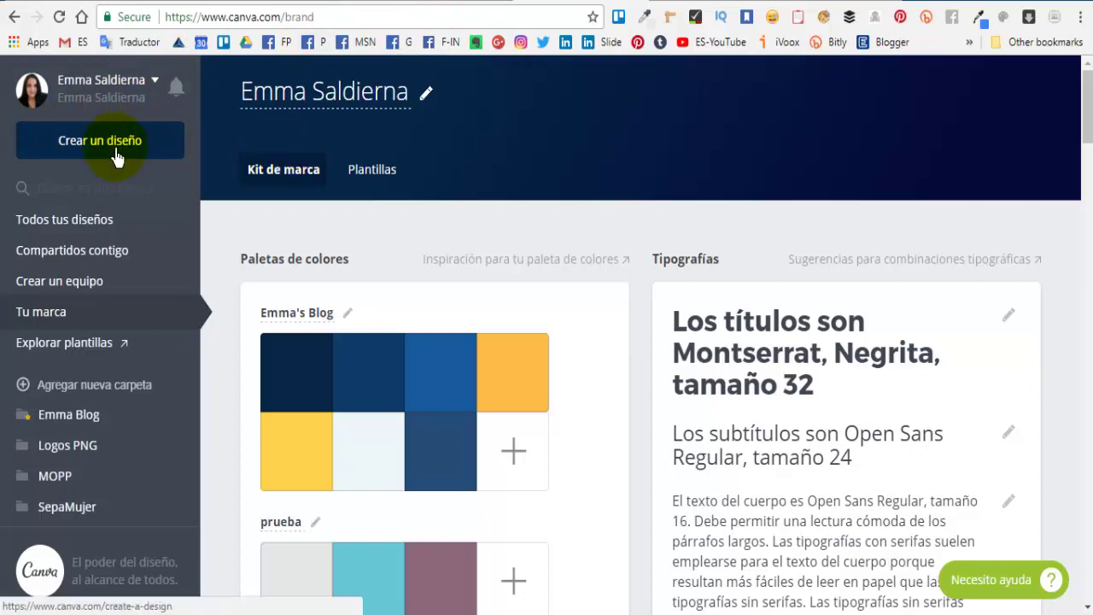
{"action": "left_click", "coordinate": [372, 175]}
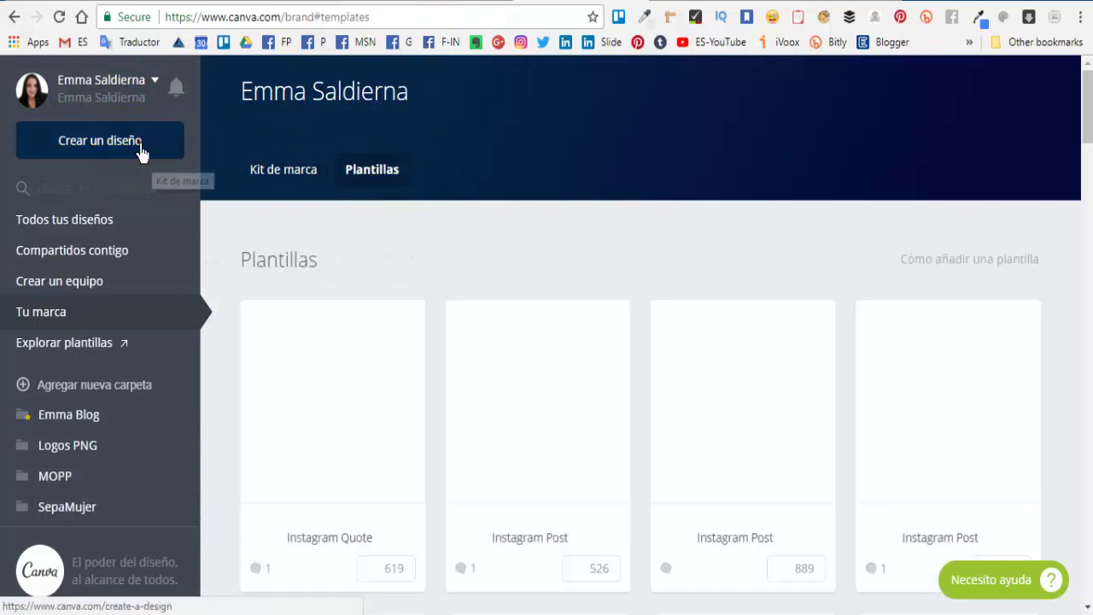
Create a new Facebook ad design (Anuncio - Facebook, 1200 px × 628 px) and apply the free AUTOMOTIVE layout.
{"action": "left_click", "coordinate": [140, 152]}
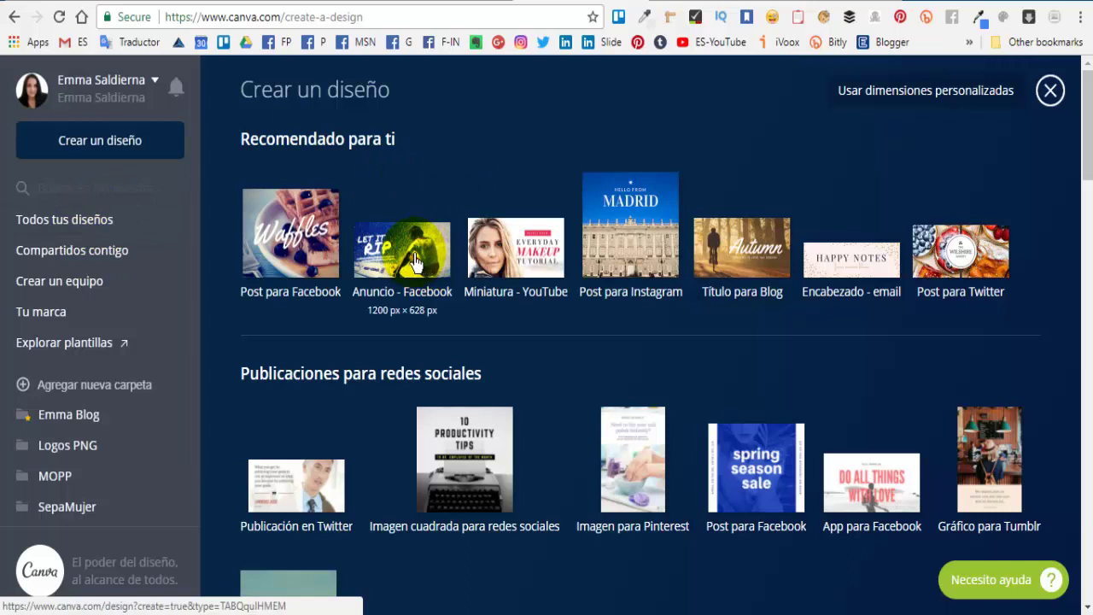
{"action": "left_click", "coordinate": [424, 291]}
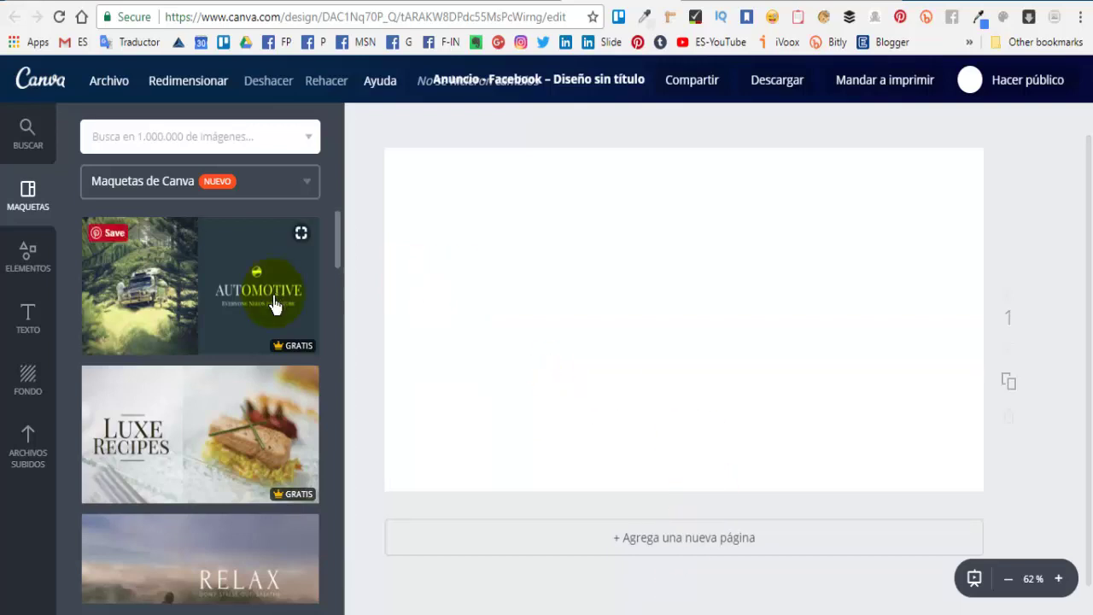
{"action": "left_click", "coordinate": [229, 295]}
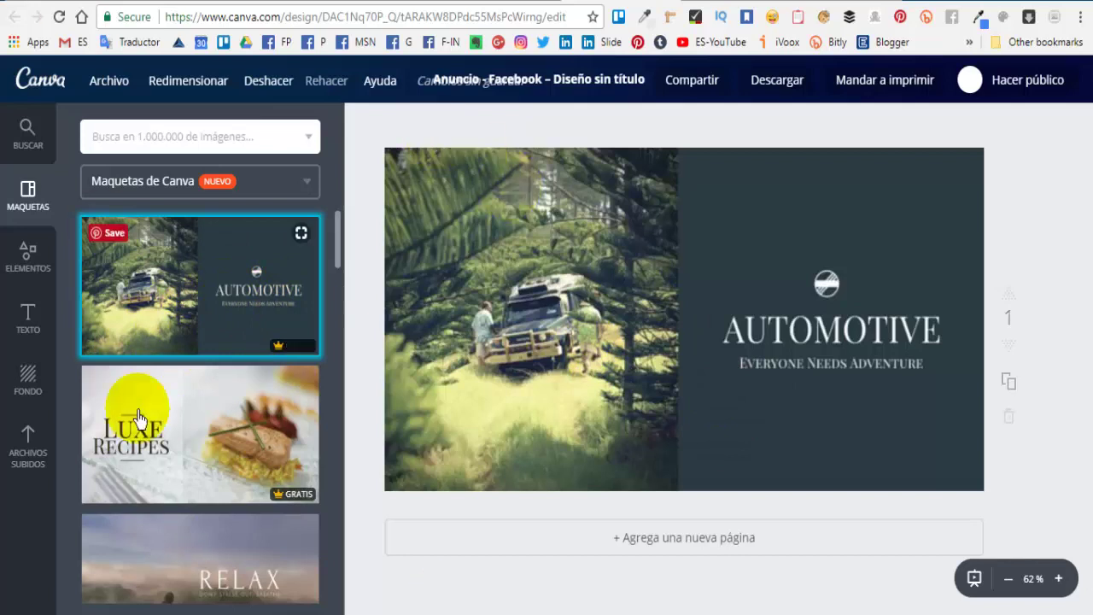
{"action": "scroll", "coordinate": [221, 469], "scroll_direction": "down", "scroll_amount": 2}
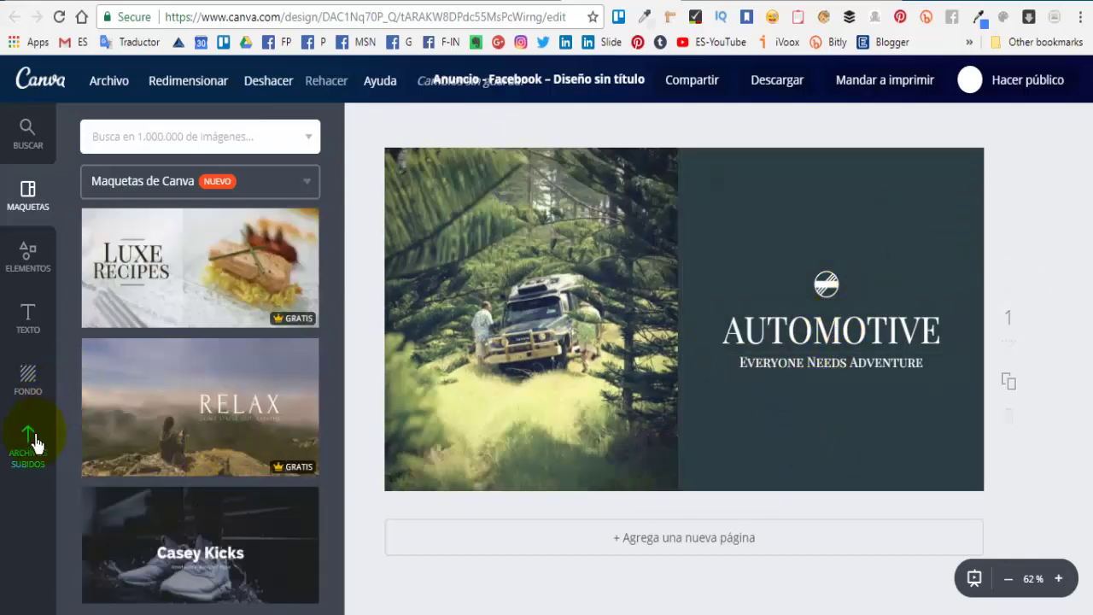
Change the AUTOMOTIVE heading's font to the brand font Montserrat.
{"action": "left_click", "coordinate": [994, 306]}
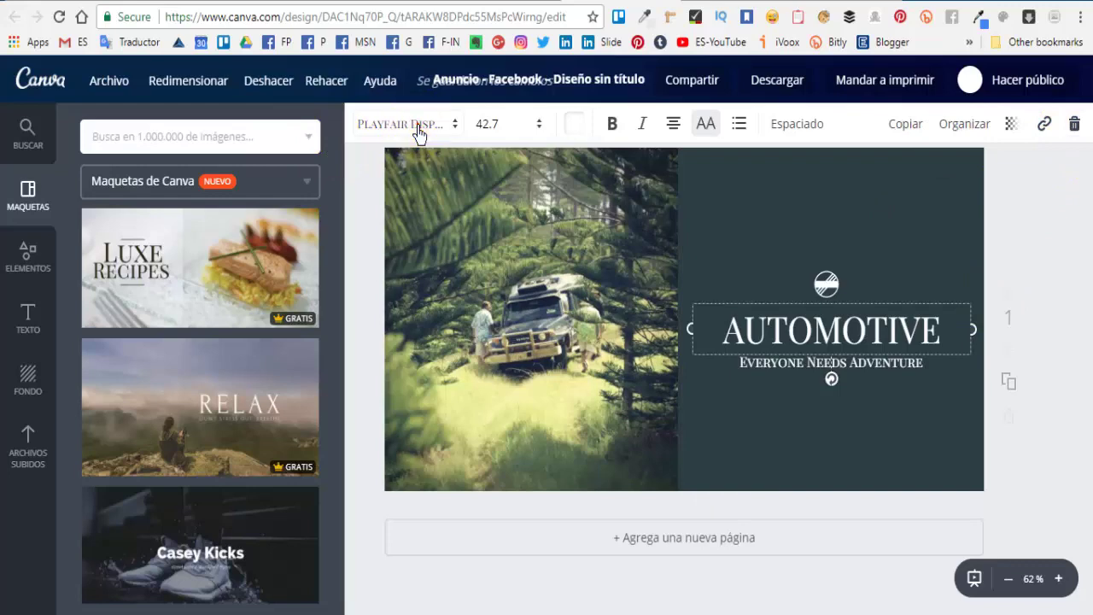
{"action": "left_click", "coordinate": [419, 128]}
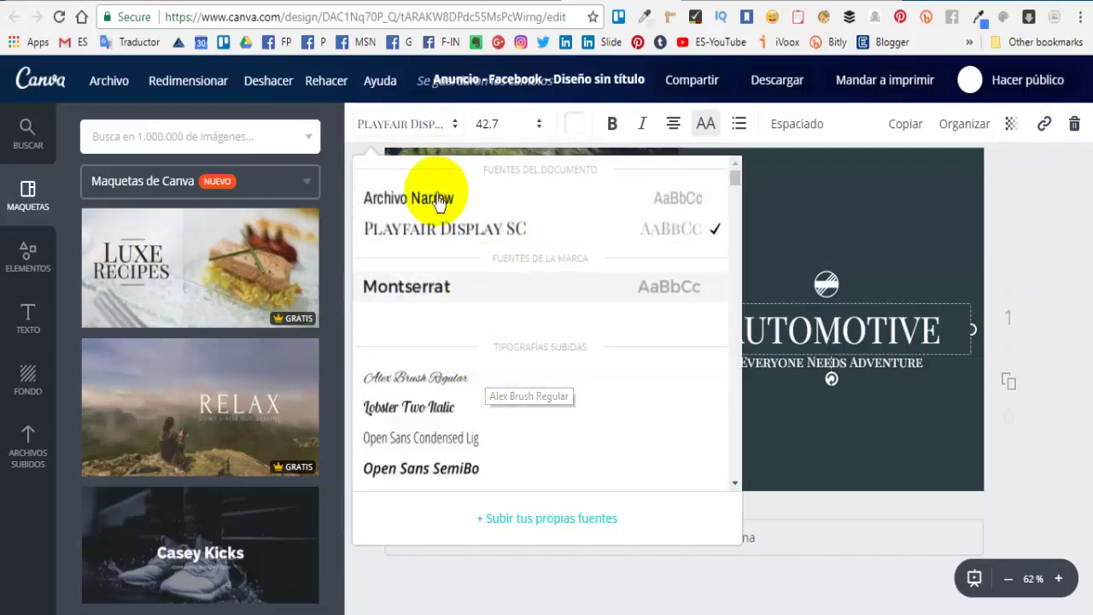
{"action": "left_click", "coordinate": [417, 289]}
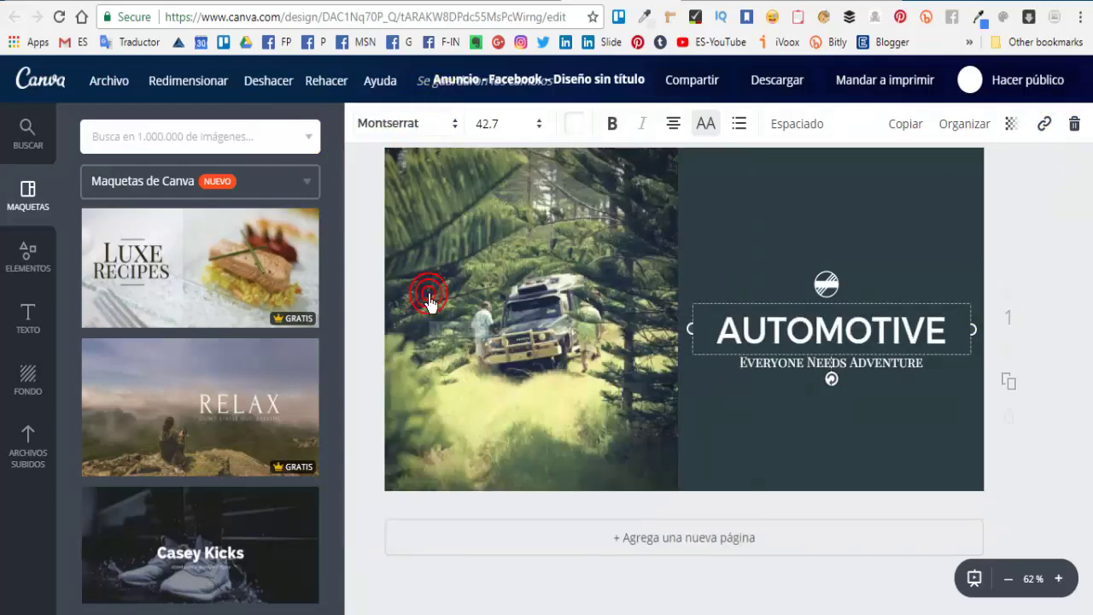
{"action": "left_click", "coordinate": [901, 426]}
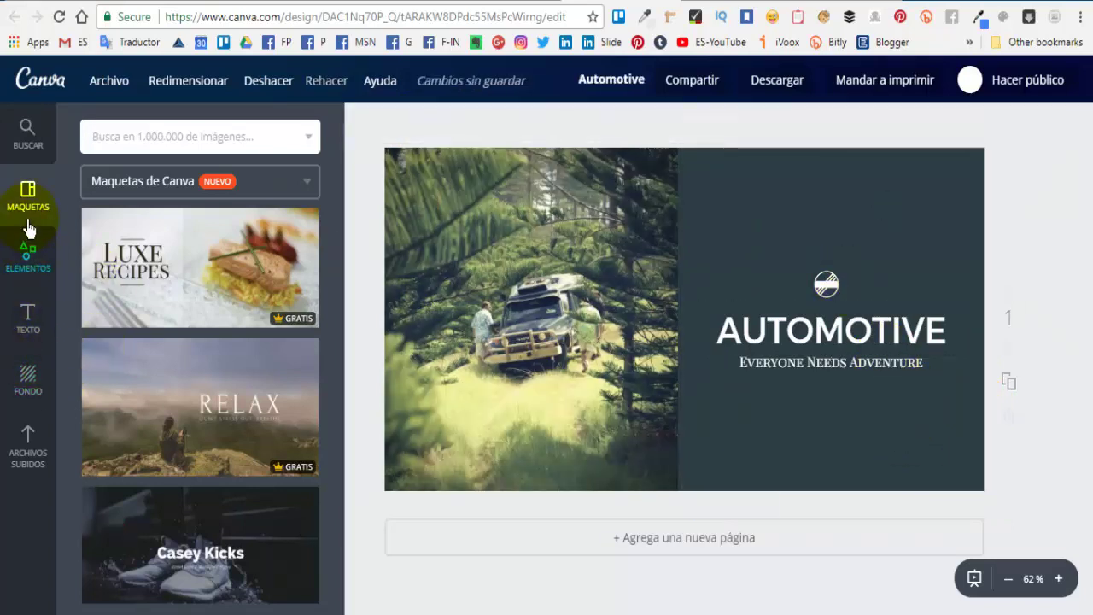
Recolour the design's background with the last dark blue swatch of the Emma's Blog brand palette.
{"action": "left_click", "coordinate": [27, 327]}
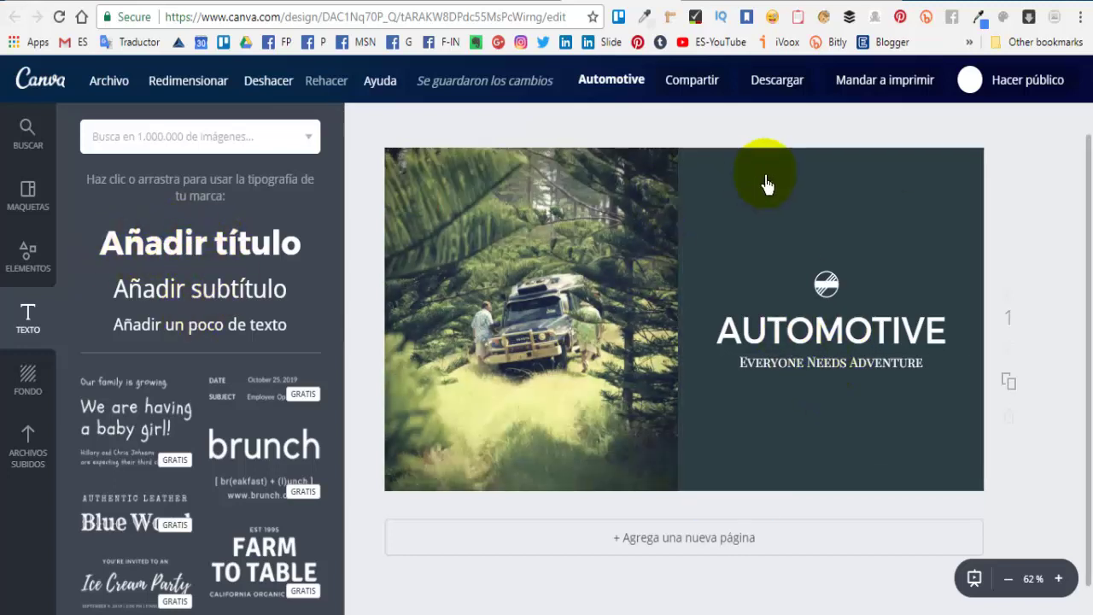
{"action": "left_click", "coordinate": [724, 197]}
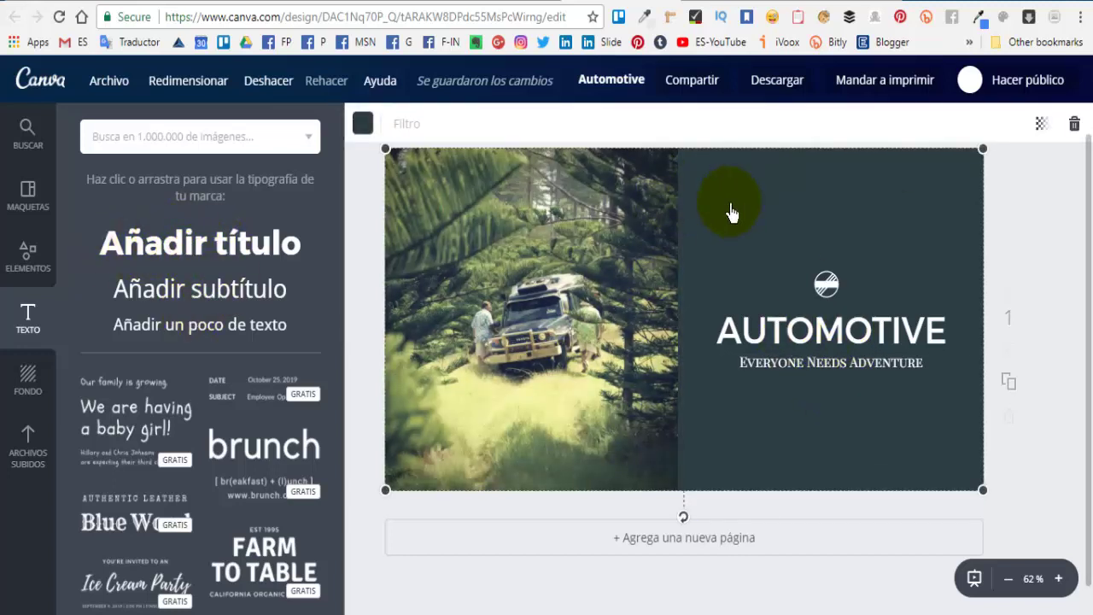
{"action": "left_click", "coordinate": [363, 124]}
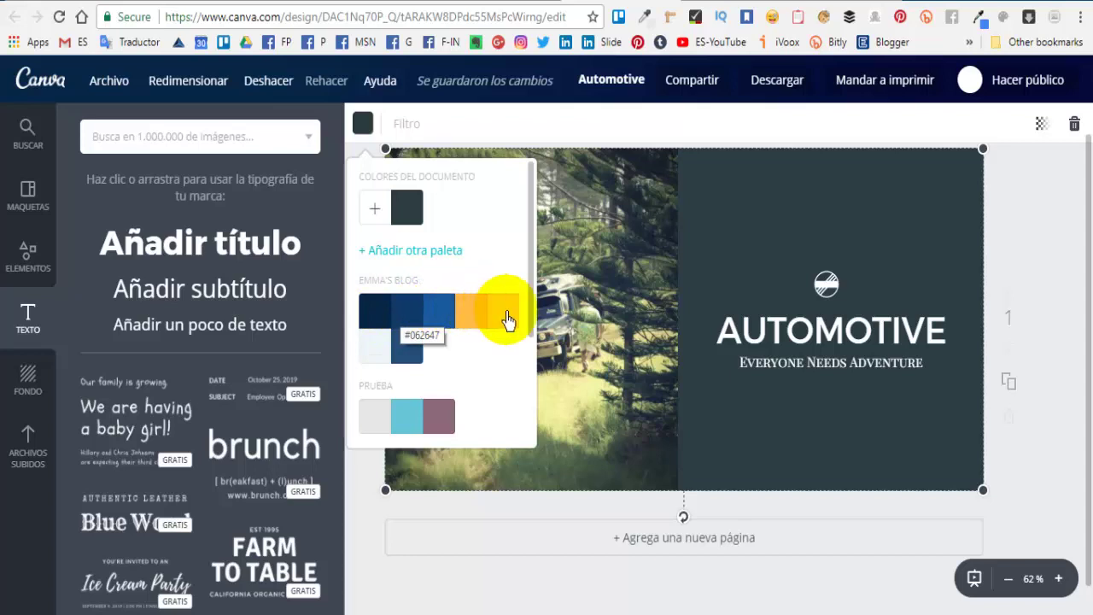
{"action": "scroll", "coordinate": [401, 359], "scroll_direction": "down", "scroll_amount": 3}
{"action": "scroll", "coordinate": [401, 363], "scroll_direction": "up", "scroll_amount": 3}
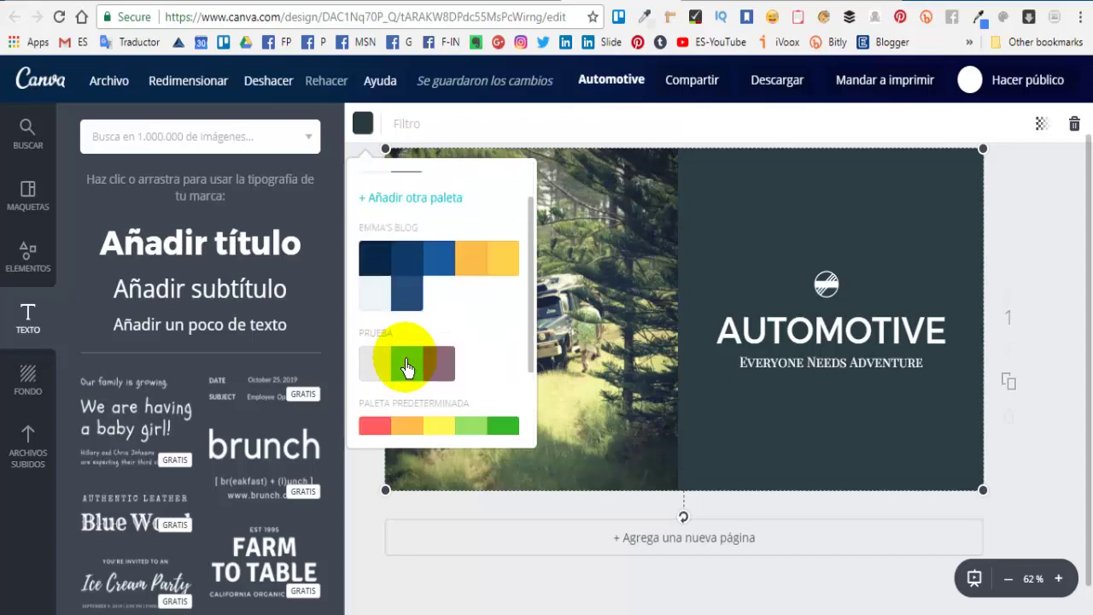
{"action": "scroll", "coordinate": [407, 376], "scroll_direction": "down", "scroll_amount": 1}
{"action": "scroll", "coordinate": [419, 341], "scroll_direction": "down", "scroll_amount": 3}
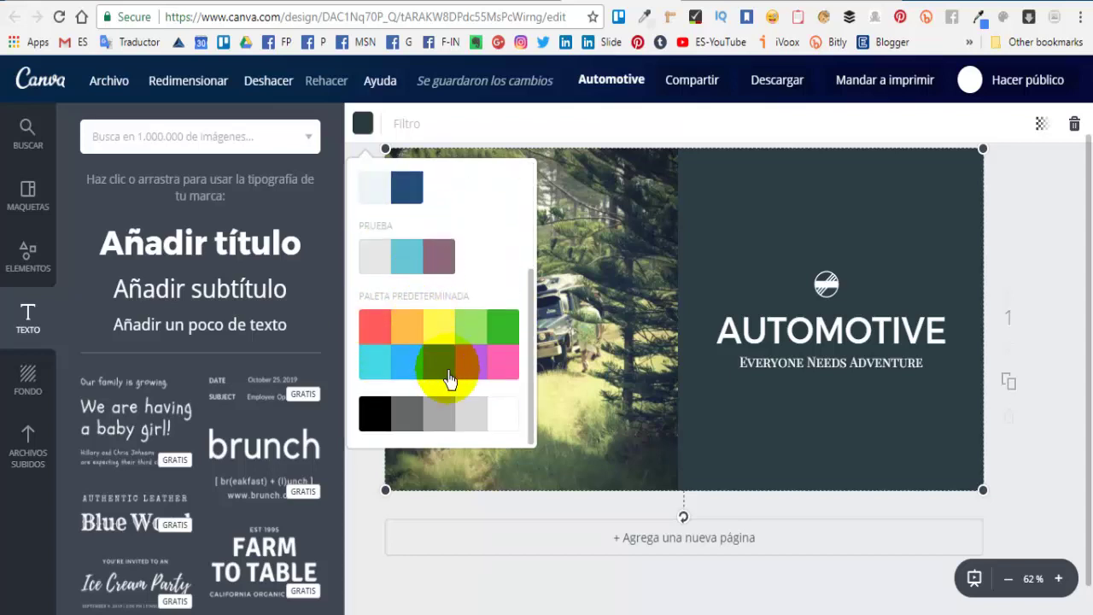
{"action": "scroll", "coordinate": [445, 410], "scroll_direction": "up", "scroll_amount": 5}
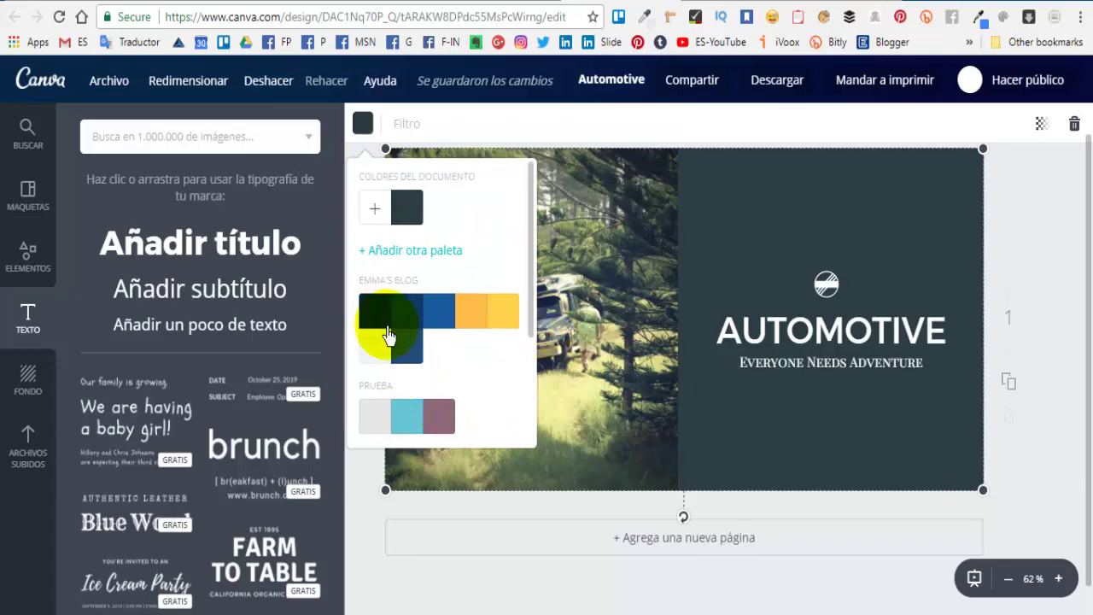
{"action": "left_click", "coordinate": [417, 359]}
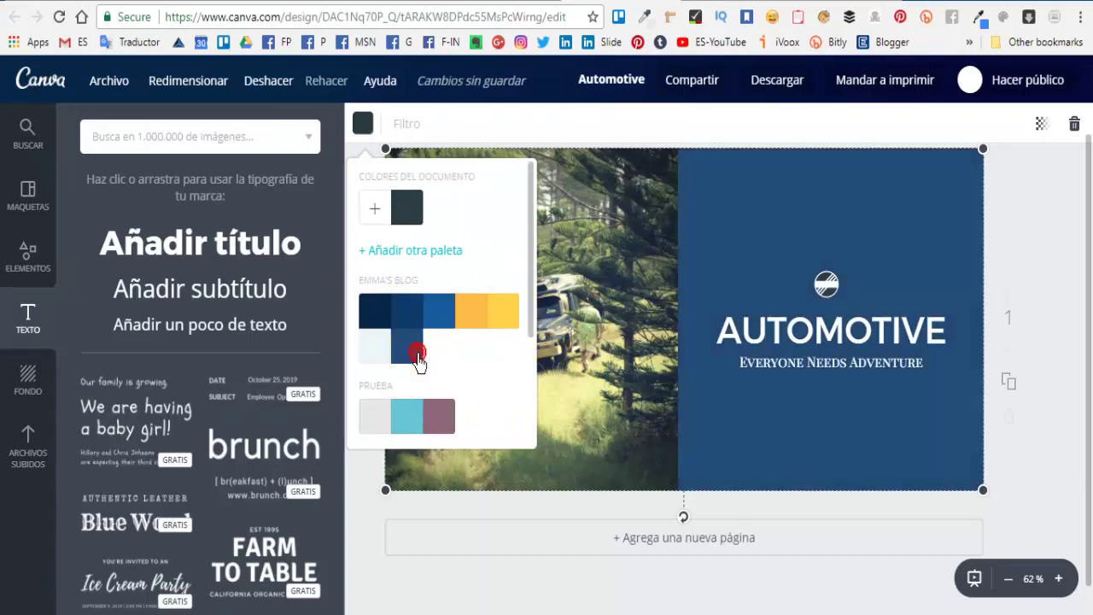
Change the font of the subtitle "Everyone Needs Adventure" to the brand font Montserrat.
{"action": "left_click", "coordinate": [841, 379]}
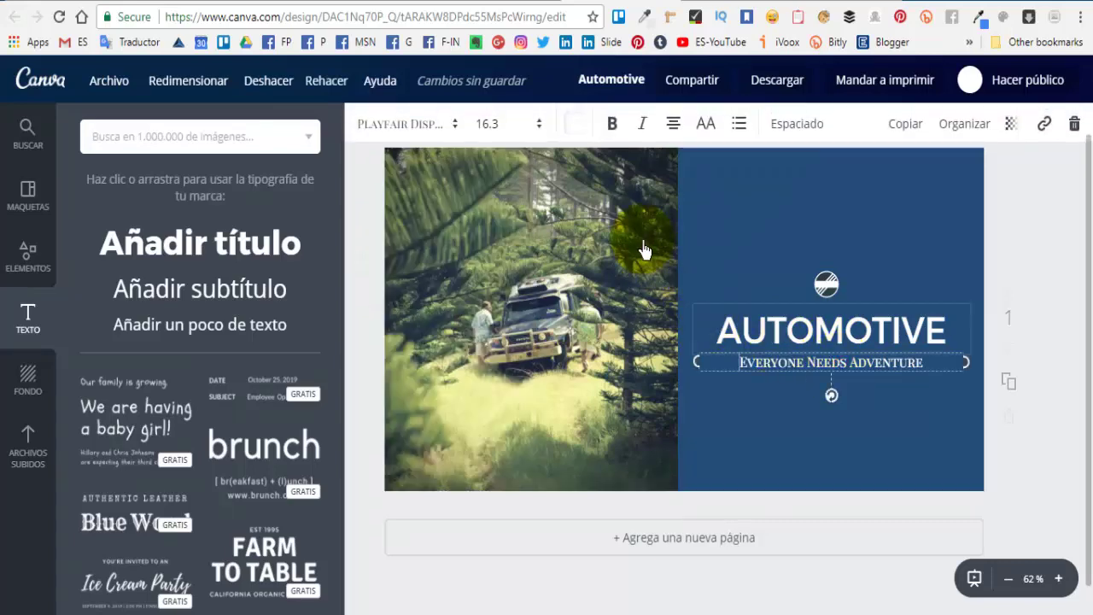
{"action": "left_click", "coordinate": [431, 127]}
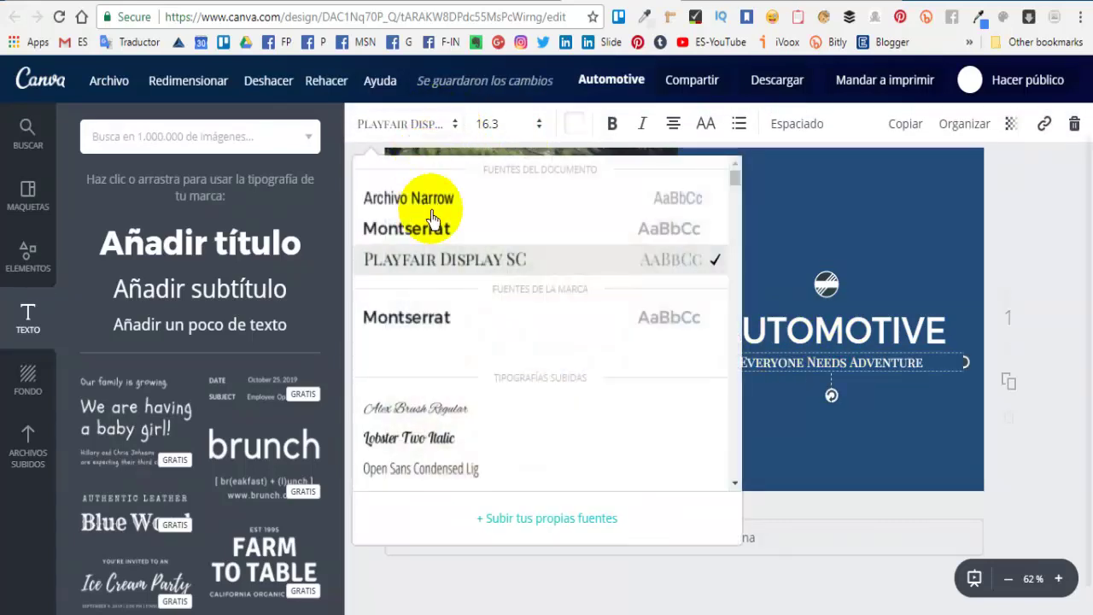
{"action": "left_click", "coordinate": [432, 325]}
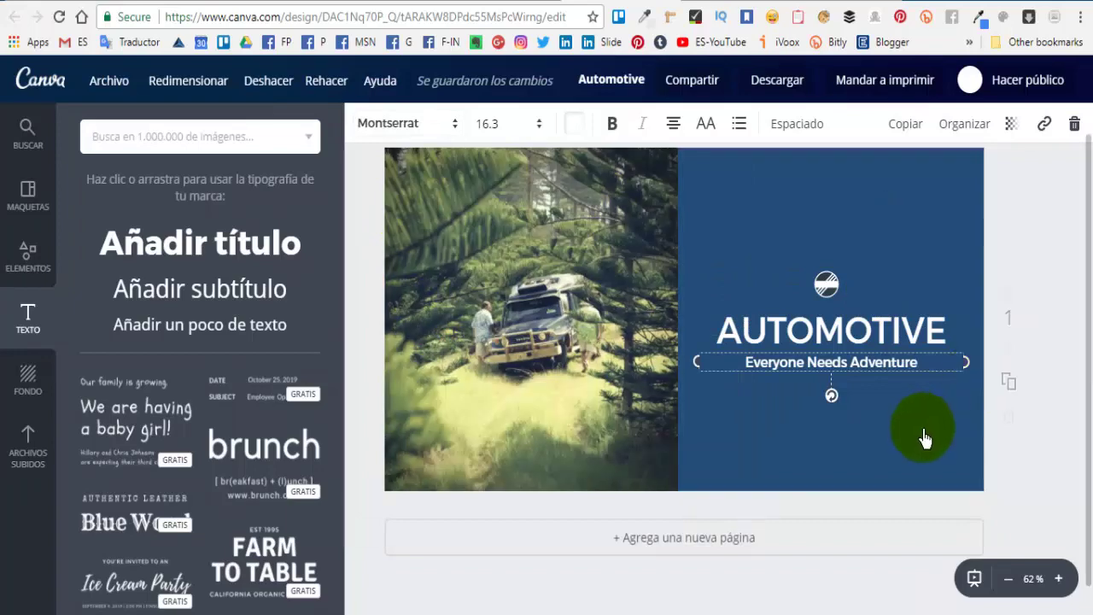
{"action": "left_click", "coordinate": [964, 500]}
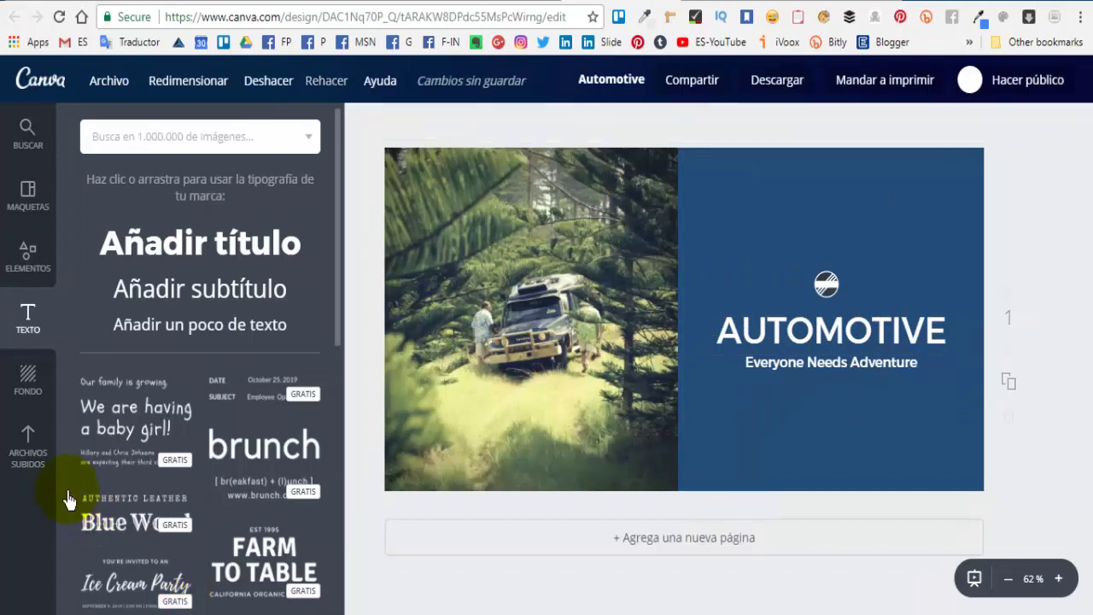
Look over the uploaded images and examine Canva's ready-made layouts for the Facebook ad.
{"action": "left_click", "coordinate": [28, 440]}
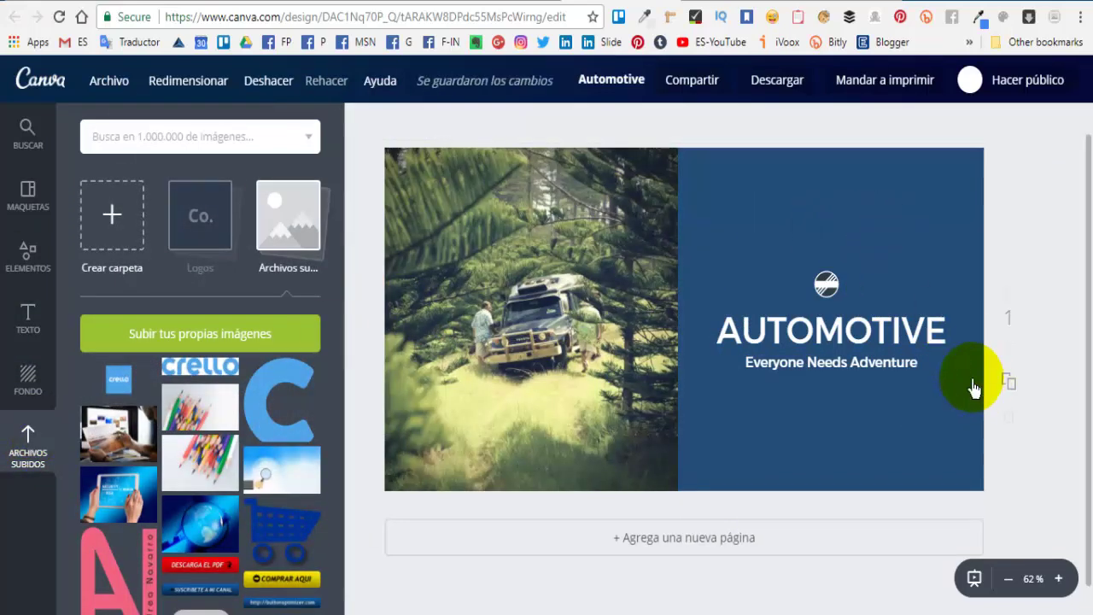
{"action": "scroll", "coordinate": [623, 420], "scroll_direction": "down", "scroll_amount": 1}
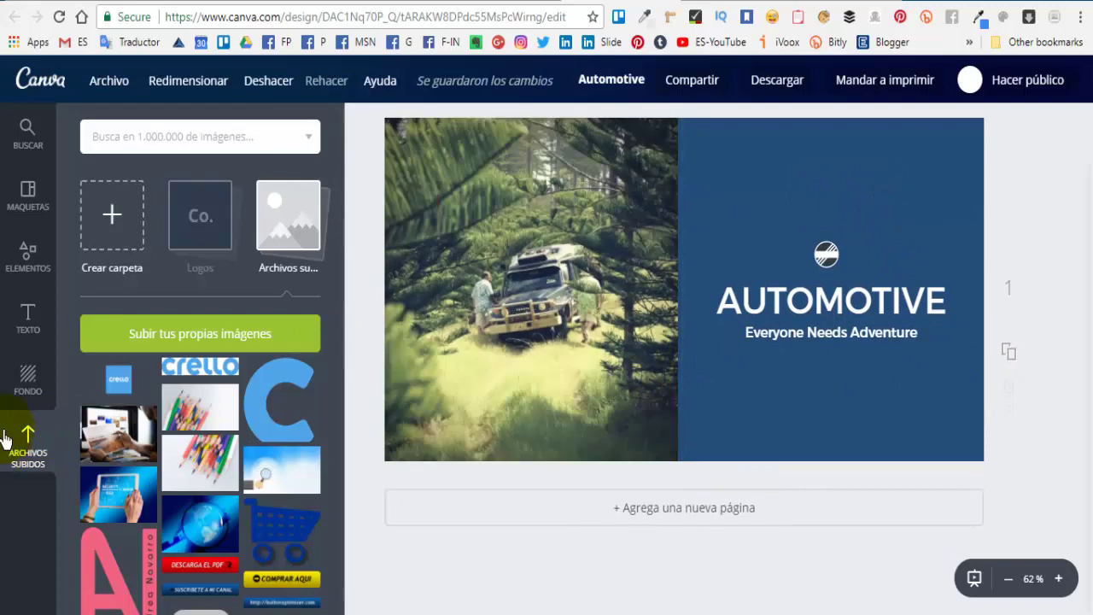
{"action": "left_click", "coordinate": [28, 198]}
{"action": "scroll", "coordinate": [154, 481], "scroll_direction": "down", "scroll_amount": 3}
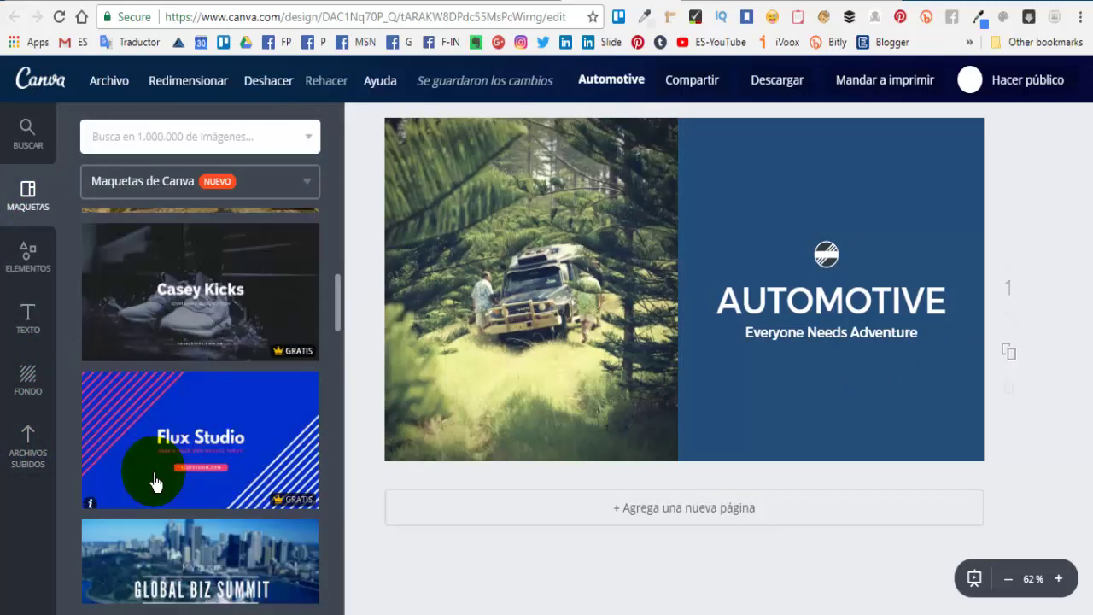
{"action": "scroll", "coordinate": [154, 482], "scroll_direction": "down", "scroll_amount": 3}
{"action": "scroll", "coordinate": [156, 483], "scroll_direction": "down", "scroll_amount": 5}
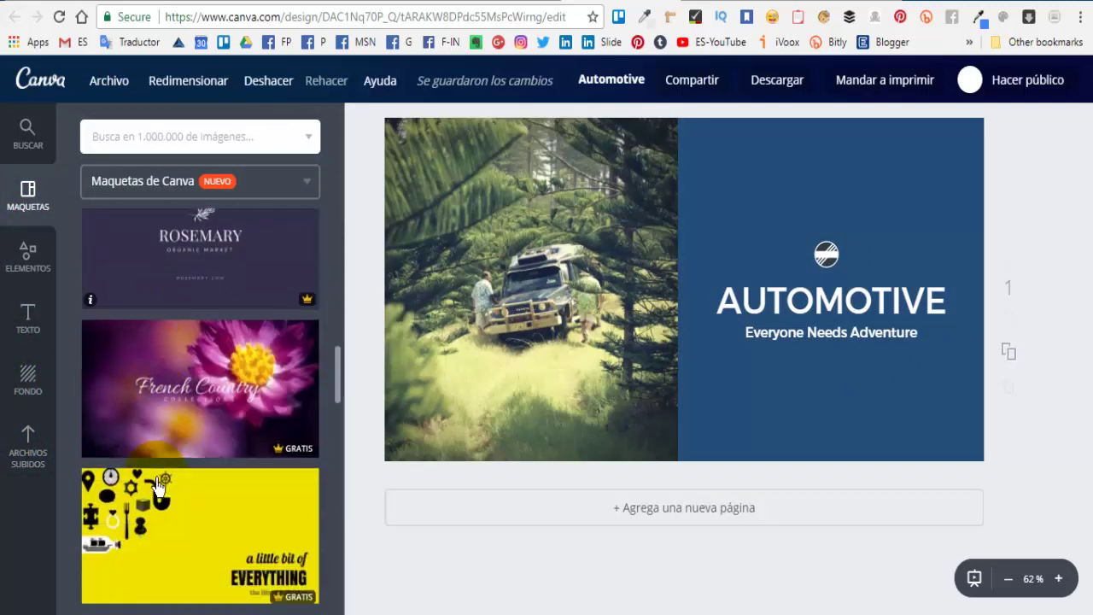
{"action": "scroll", "coordinate": [154, 485], "scroll_direction": "down", "scroll_amount": 3}
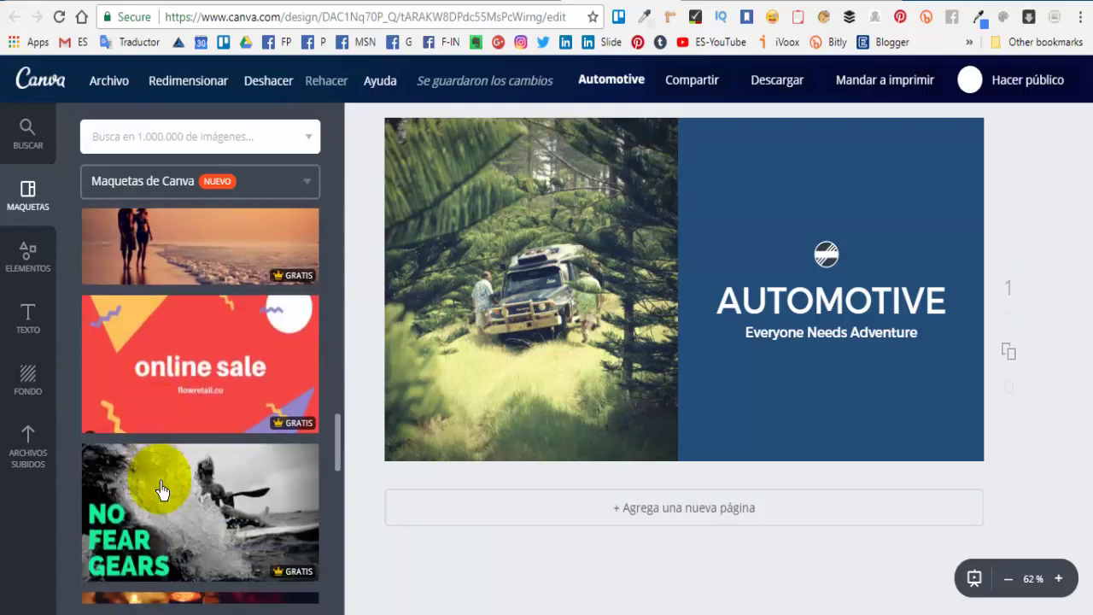
{"action": "scroll", "coordinate": [161, 476], "scroll_direction": "down", "scroll_amount": 2}
{"action": "scroll", "coordinate": [158, 476], "scroll_direction": "down", "scroll_amount": 4}
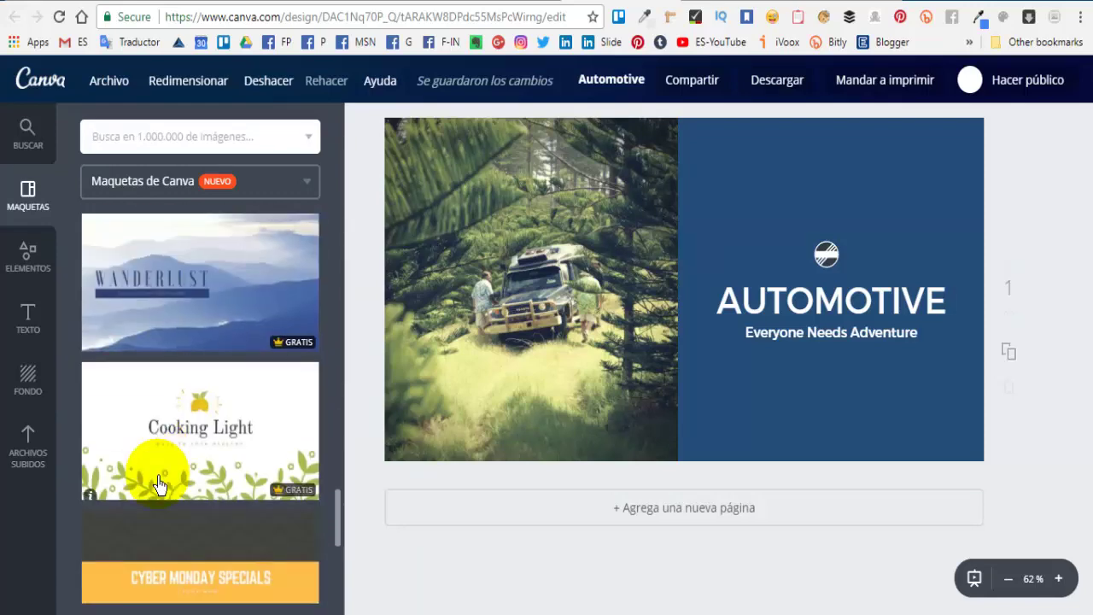
{"action": "scroll", "coordinate": [159, 484], "scroll_direction": "down", "scroll_amount": 3}
{"action": "scroll", "coordinate": [156, 465], "scroll_direction": "down", "scroll_amount": 4}
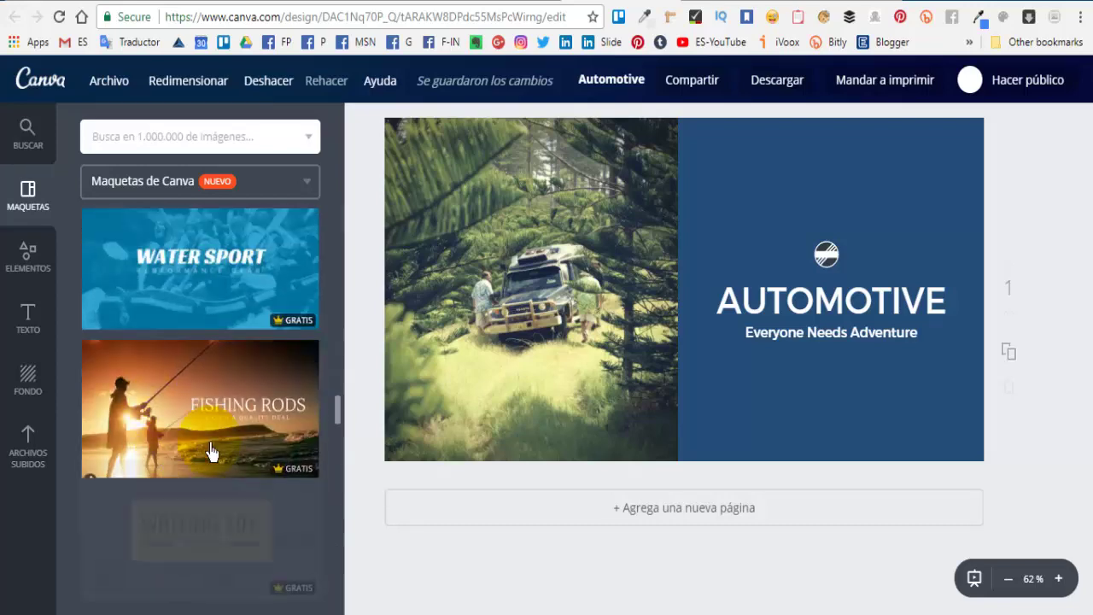
Add a second page to the design and apply the PACIFIC SCUBA DIVING layout to it.
{"action": "left_click", "coordinate": [723, 512]}
{"action": "scroll", "coordinate": [171, 452], "scroll_direction": "down", "scroll_amount": 3}
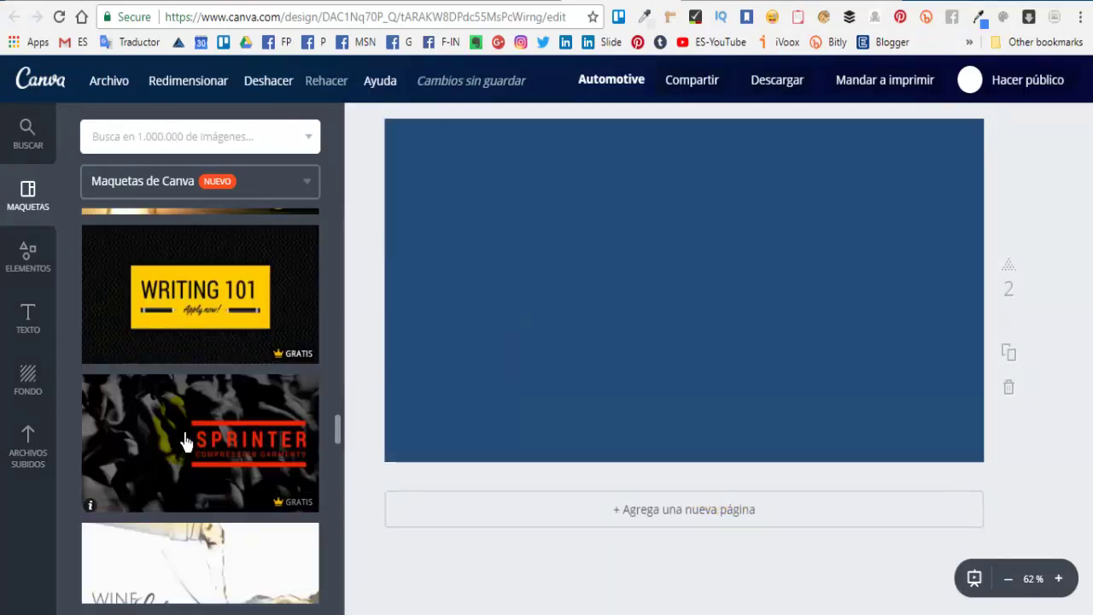
{"action": "scroll", "coordinate": [188, 451], "scroll_direction": "down", "scroll_amount": 5}
{"action": "scroll", "coordinate": [190, 457], "scroll_direction": "down", "scroll_amount": 6}
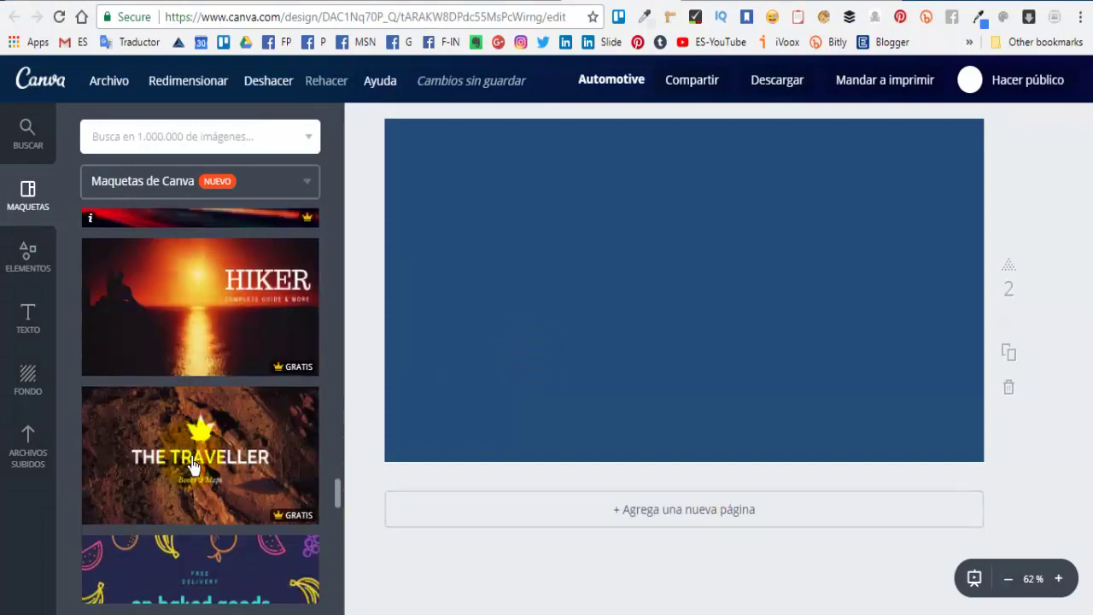
{"action": "scroll", "coordinate": [183, 461], "scroll_direction": "down", "scroll_amount": 1}
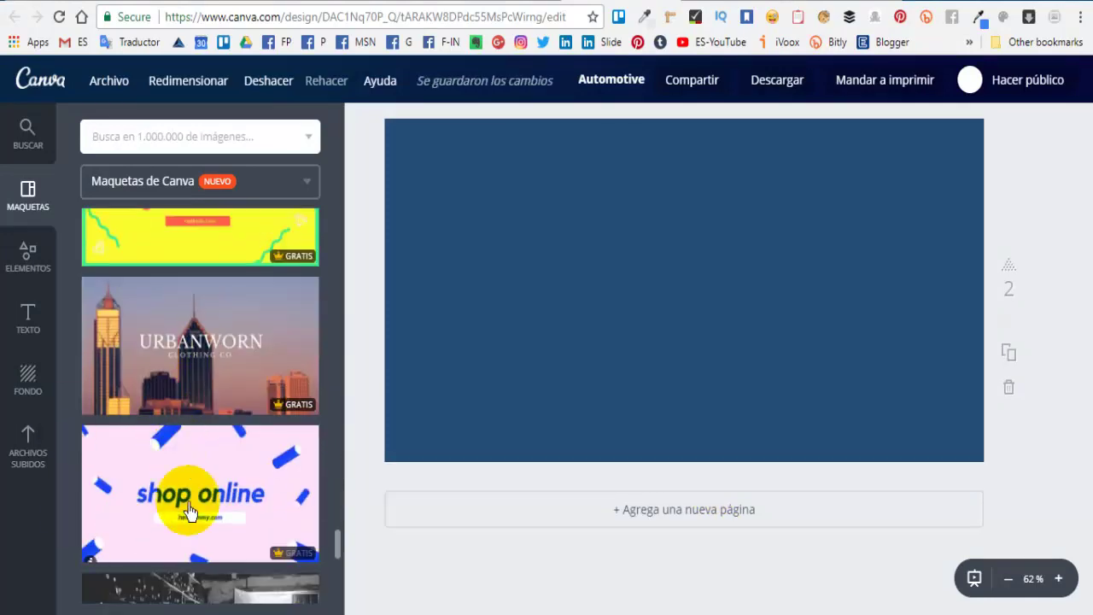
{"action": "scroll", "coordinate": [231, 547], "scroll_direction": "down", "scroll_amount": 3}
{"action": "scroll", "coordinate": [215, 472], "scroll_direction": "down", "scroll_amount": 2}
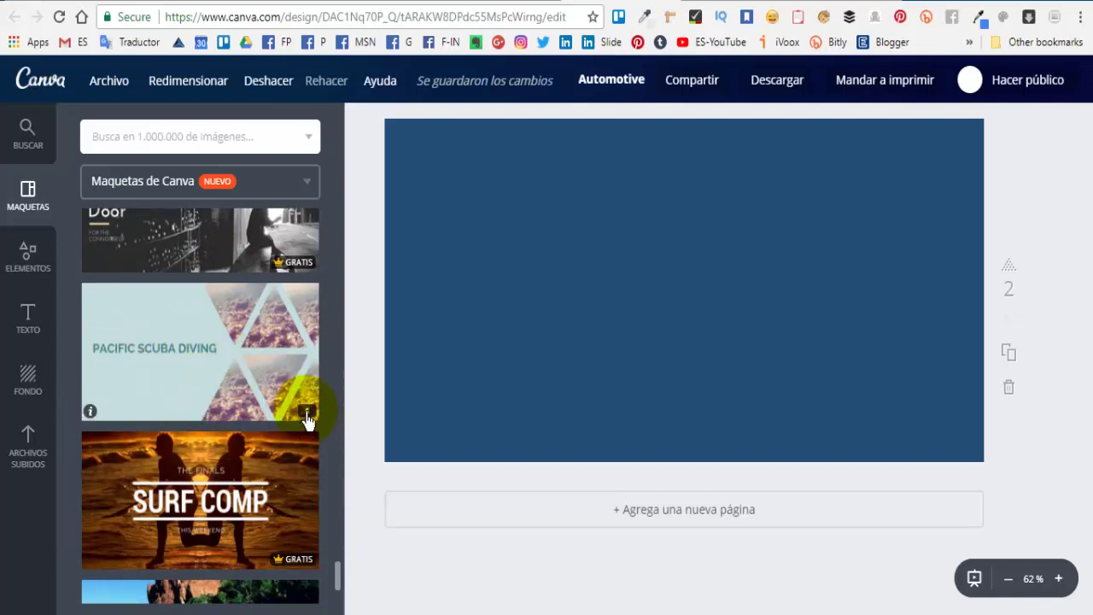
{"action": "left_click", "coordinate": [220, 363]}
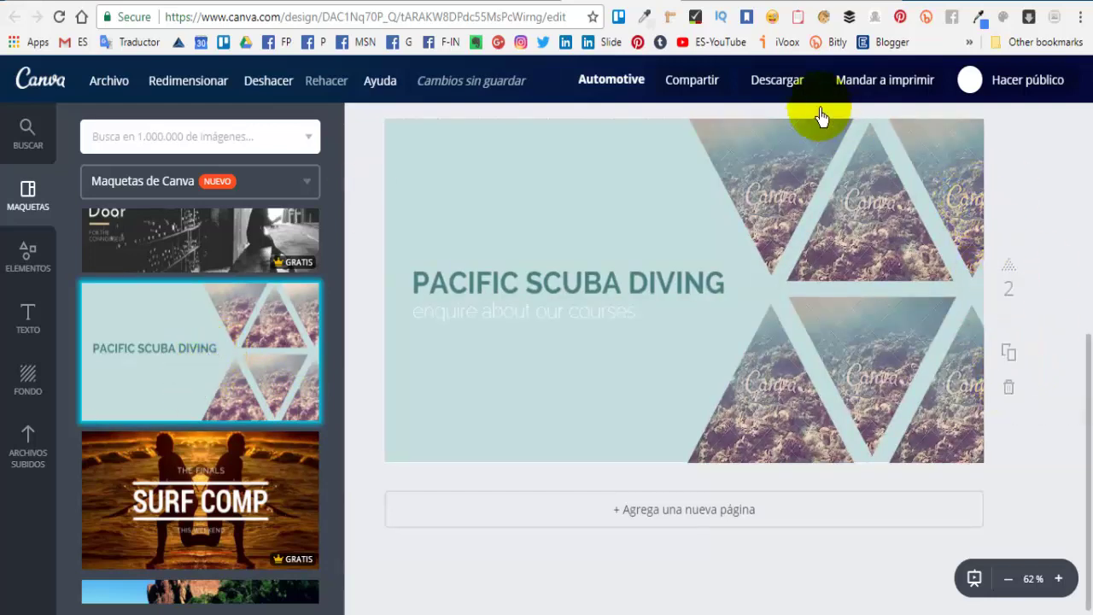
Request a PNG download of all pages, check the purchase options for the premium elements and close them without buying.
{"action": "left_click", "coordinate": [777, 80]}
{"action": "left_click", "coordinate": [772, 407]}
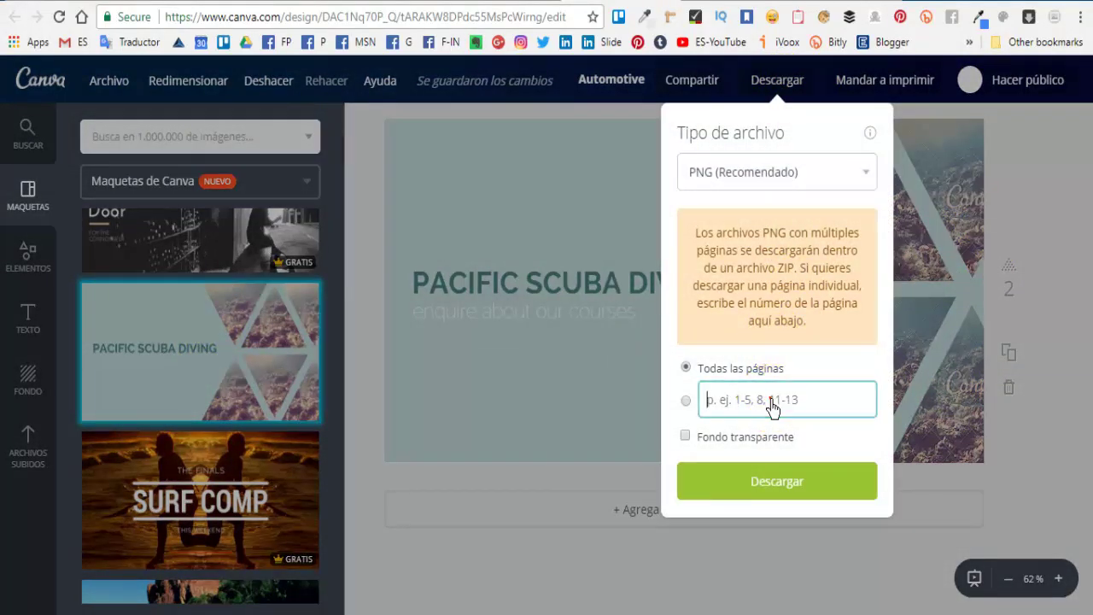
{"action": "left_click", "coordinate": [784, 497]}
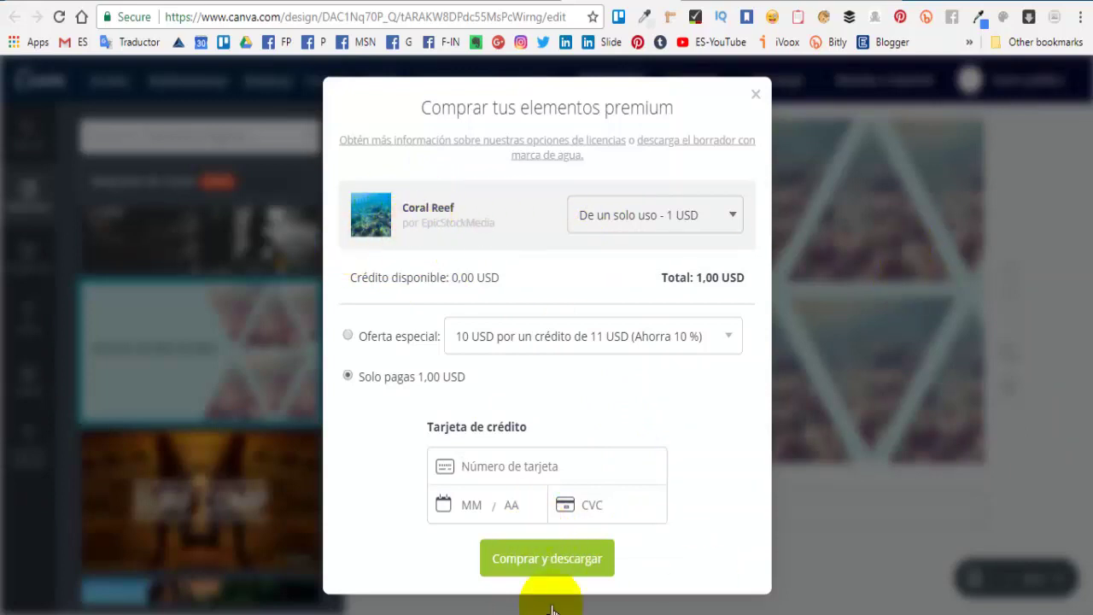
{"action": "left_click", "coordinate": [757, 97]}
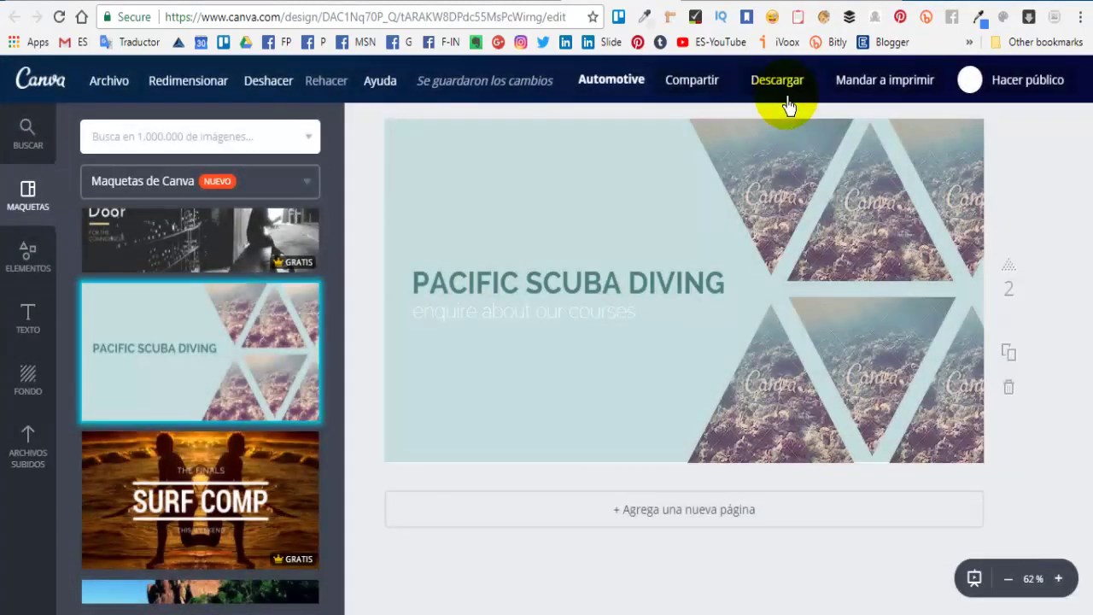
Inspect the crop of the lower triangular reef photo and open the free photos collection in the elements.
{"action": "double_click", "coordinate": [796, 441]}
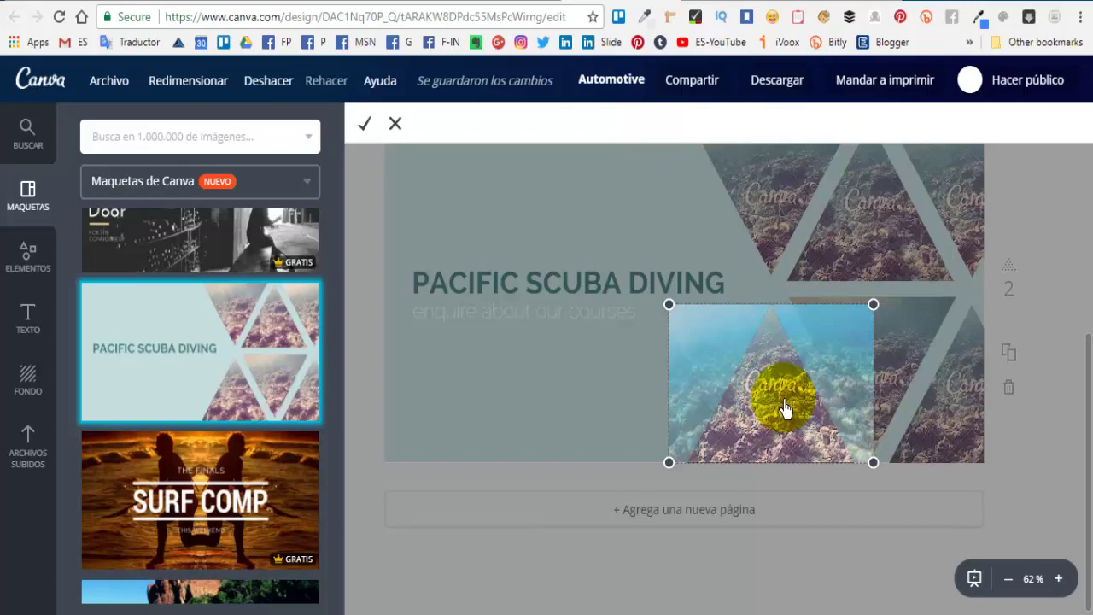
{"action": "left_click", "coordinate": [27, 270]}
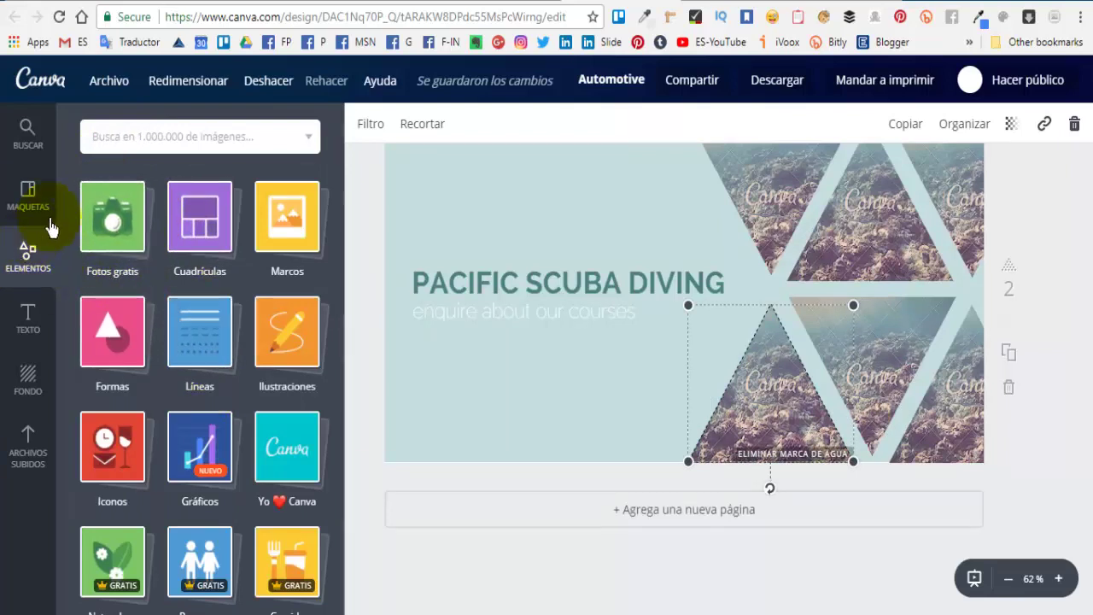
{"action": "left_click", "coordinate": [112, 218]}
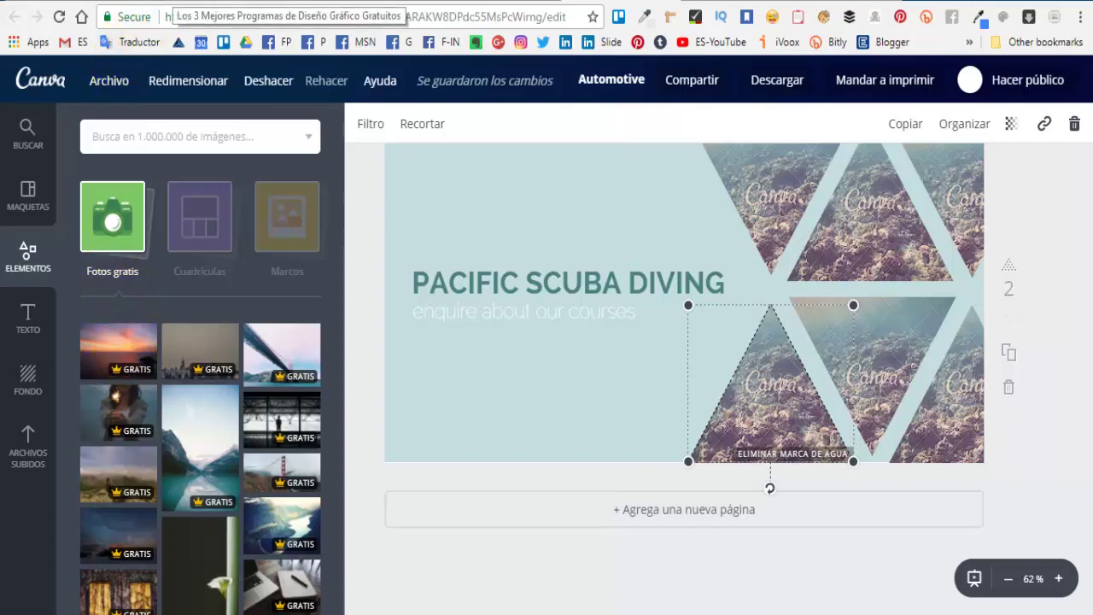
Switch to the blog post preview "Los 3 Mejores Programas de Diseño Gráfico Gratuitos" and examine its section on free image banks.
{"action": "left_click", "coordinate": [175, 3]}
{"action": "scroll", "coordinate": [313, 532], "scroll_direction": "down", "scroll_amount": 15}
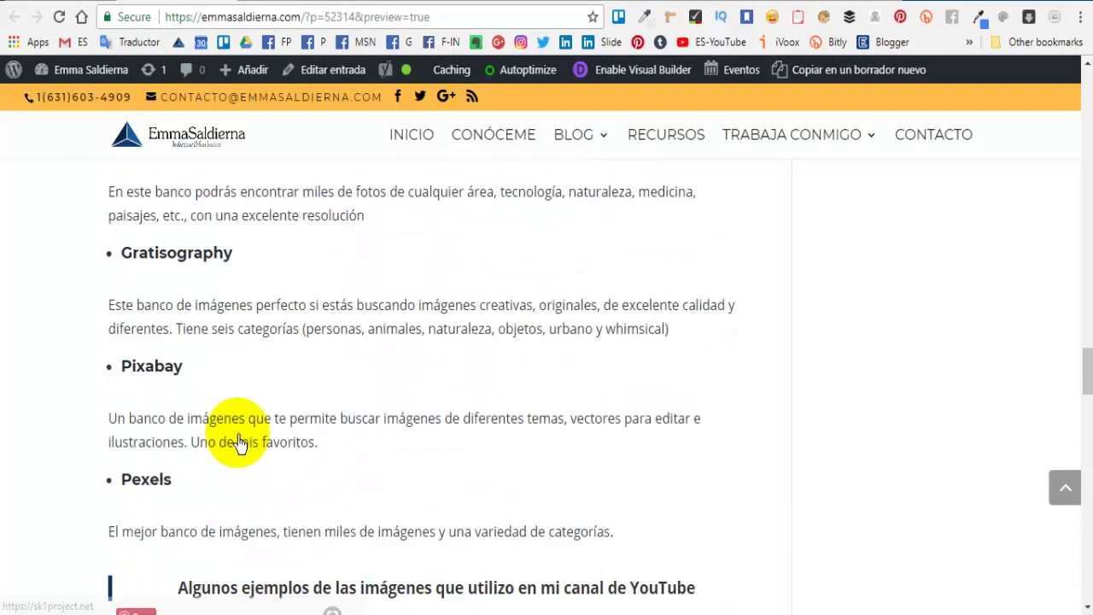
{"action": "scroll", "coordinate": [236, 439], "scroll_direction": "up", "scroll_amount": 4}
{"action": "scroll", "coordinate": [61, 207], "scroll_direction": "down", "scroll_amount": 1}
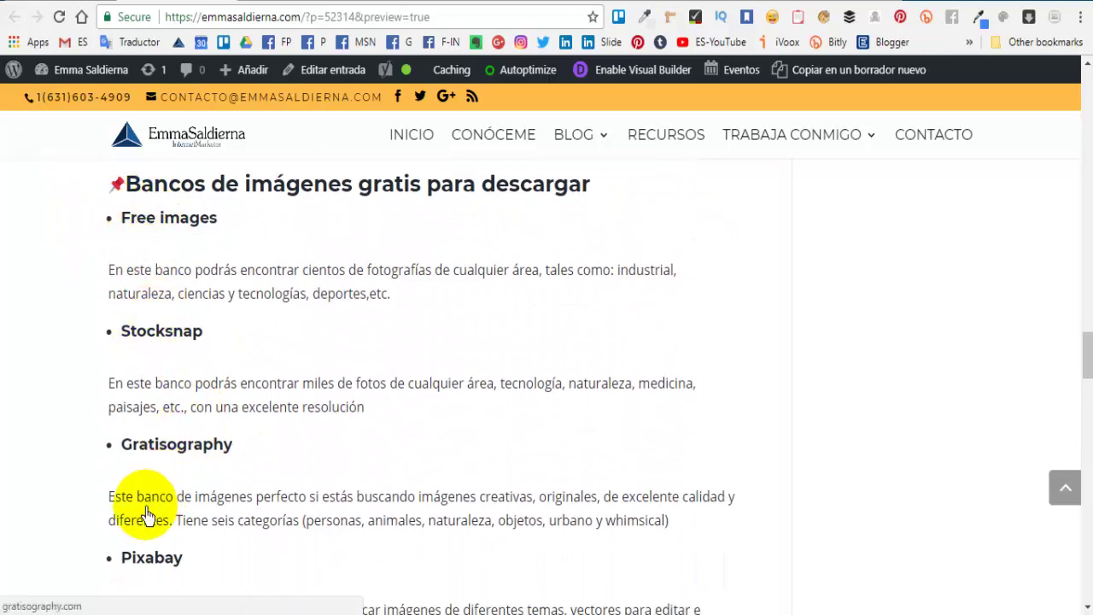
Return to the Canva design and replace page 2's triangular reef photos with the free sunset, city skyline and bridge photos.
{"action": "scroll", "coordinate": [147, 515], "scroll_direction": "down", "scroll_amount": 2}
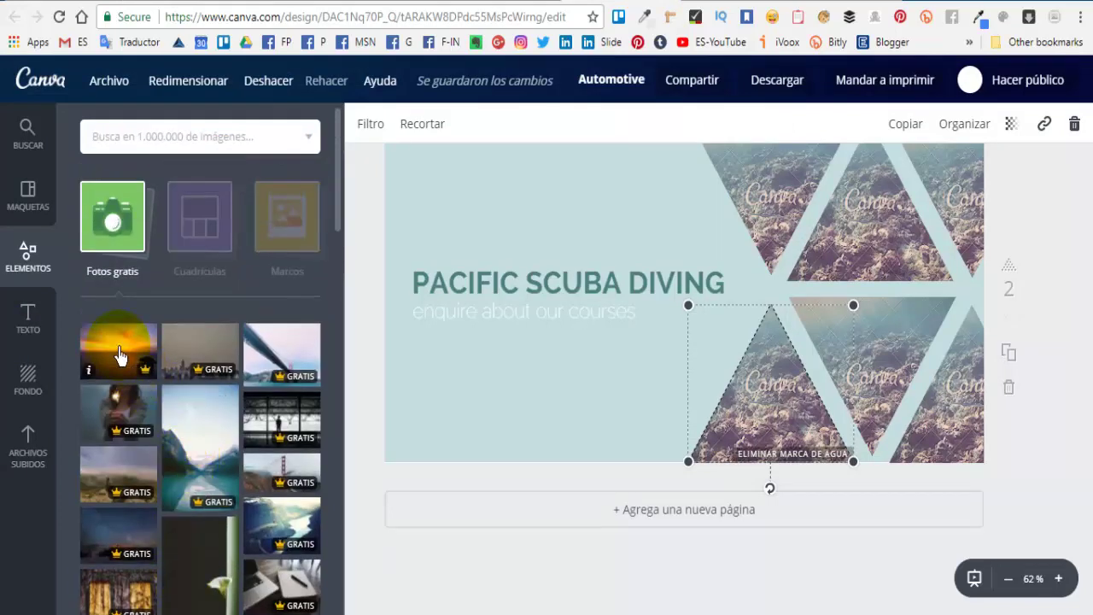
{"action": "left_click_drag", "start_coordinate": [221, 349], "coordinate": [818, 270]}
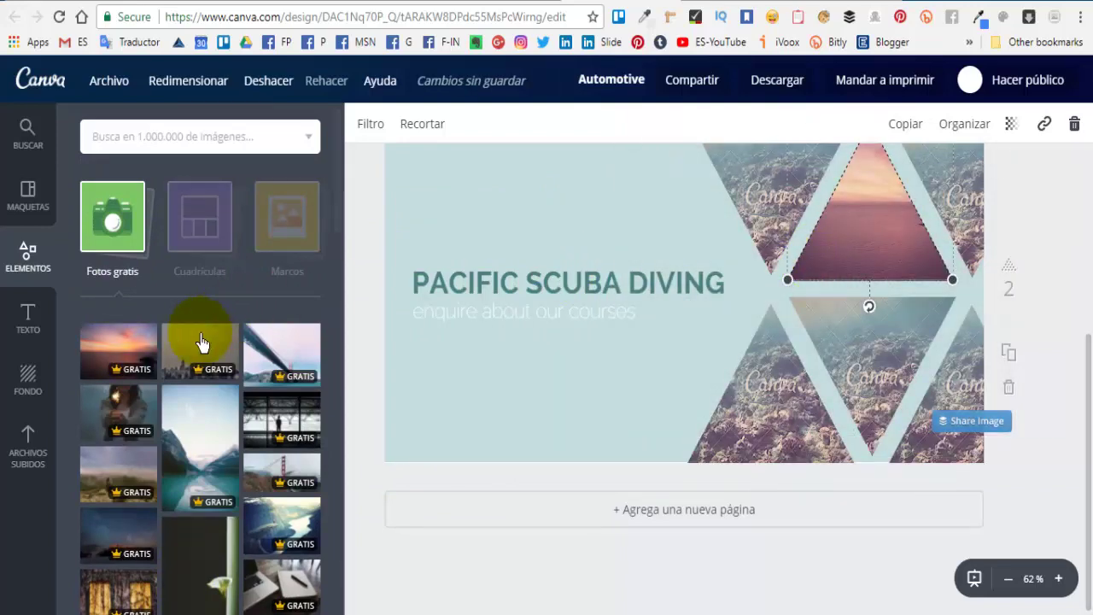
{"action": "left_click_drag", "start_coordinate": [116, 348], "coordinate": [896, 317]}
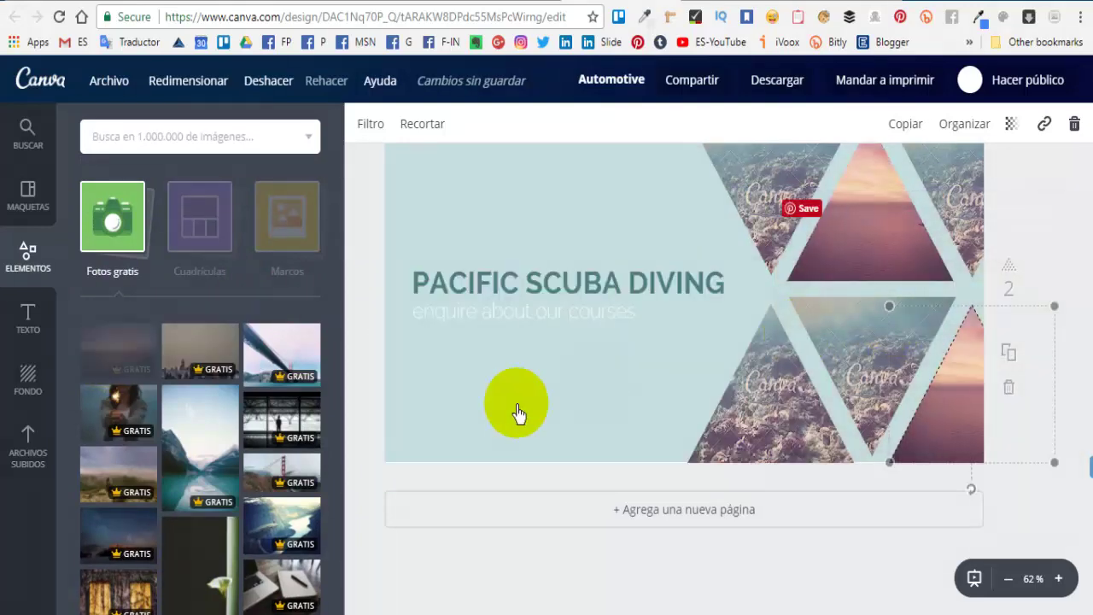
{"action": "left_click_drag", "start_coordinate": [115, 349], "coordinate": [871, 337]}
{"action": "scroll", "coordinate": [781, 402], "scroll_direction": "up", "scroll_amount": 1}
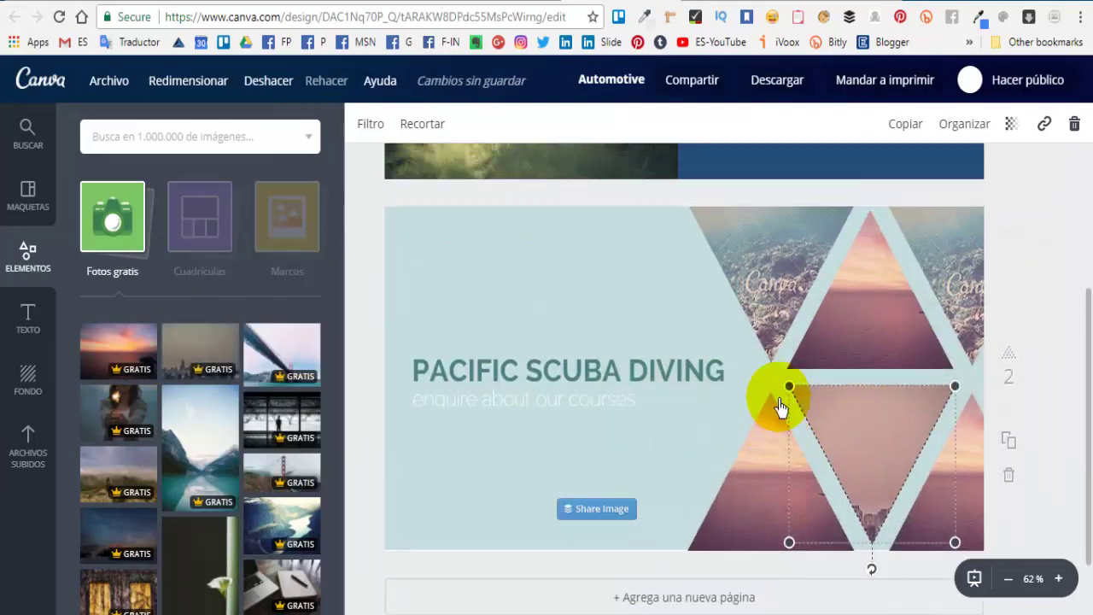
{"action": "left_click_drag", "start_coordinate": [312, 347], "coordinate": [951, 298]}
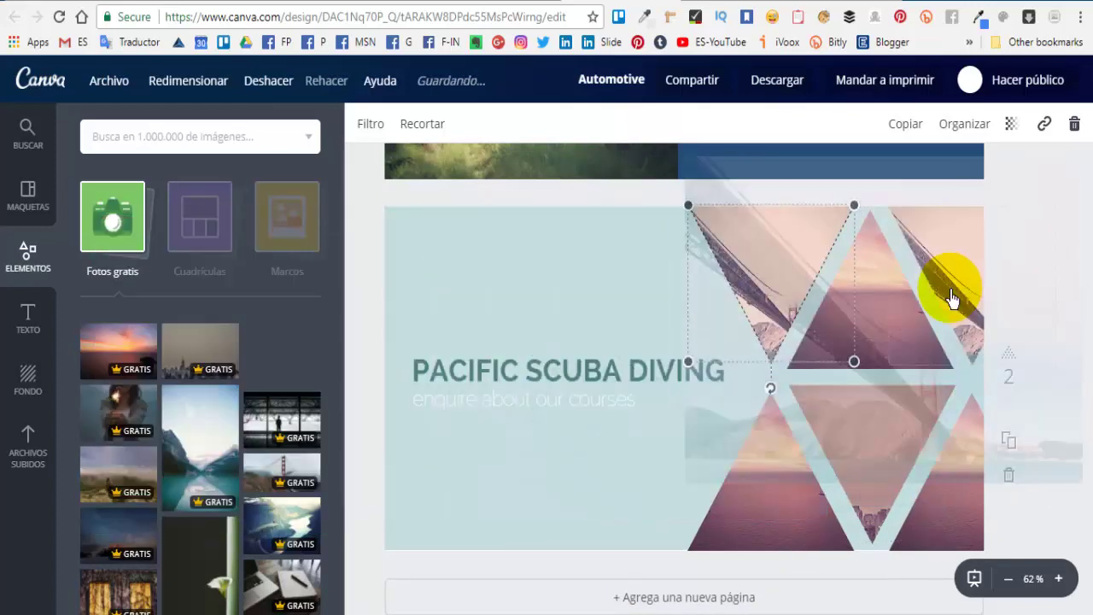
{"action": "left_click", "coordinate": [1038, 414]}
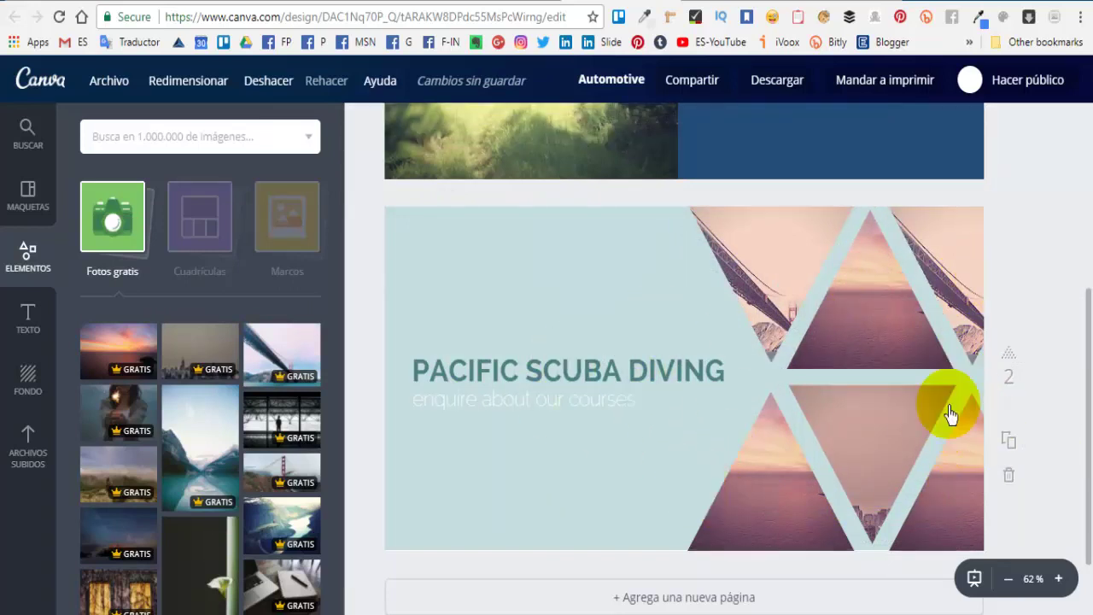
Change the background colour of page 2 to the dark blue from the blog's brand palette.
{"action": "left_click", "coordinate": [496, 298]}
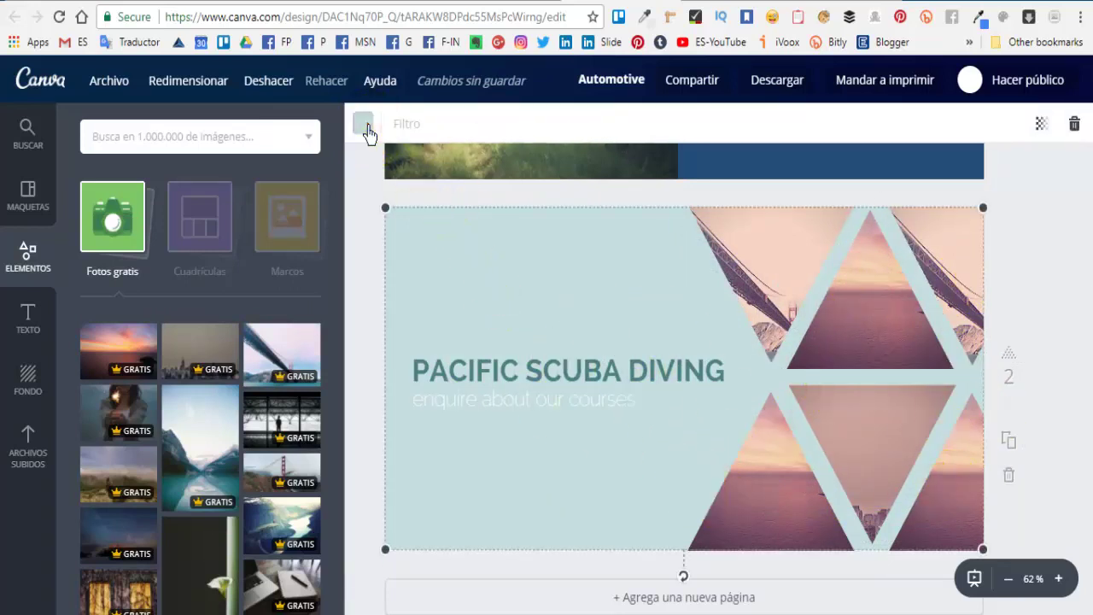
{"action": "left_click", "coordinate": [367, 128]}
{"action": "left_click", "coordinate": [413, 354]}
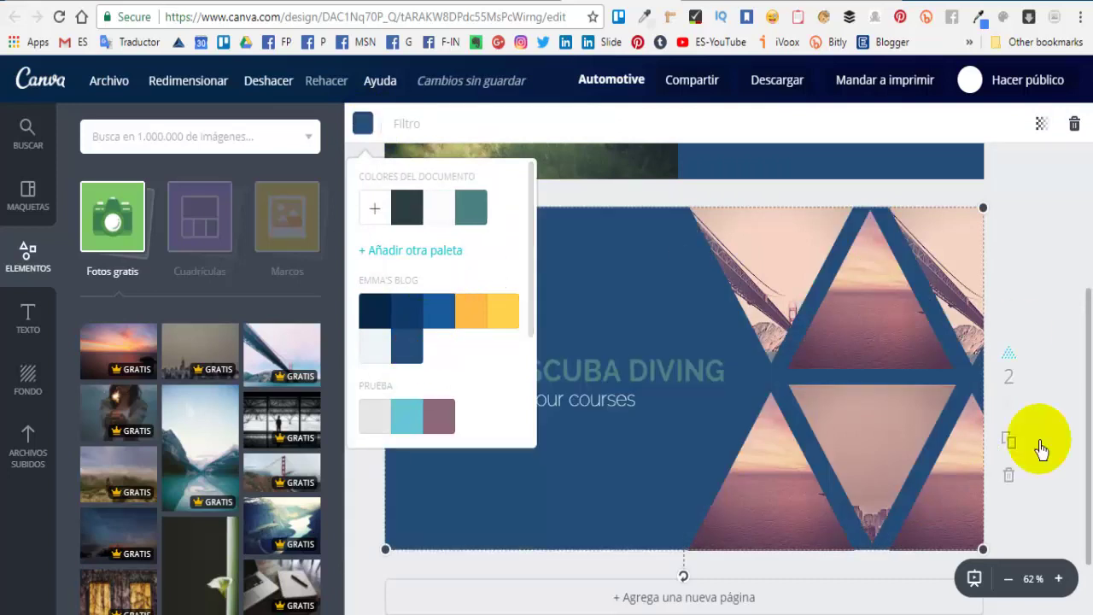
{"action": "left_click", "coordinate": [1059, 485]}
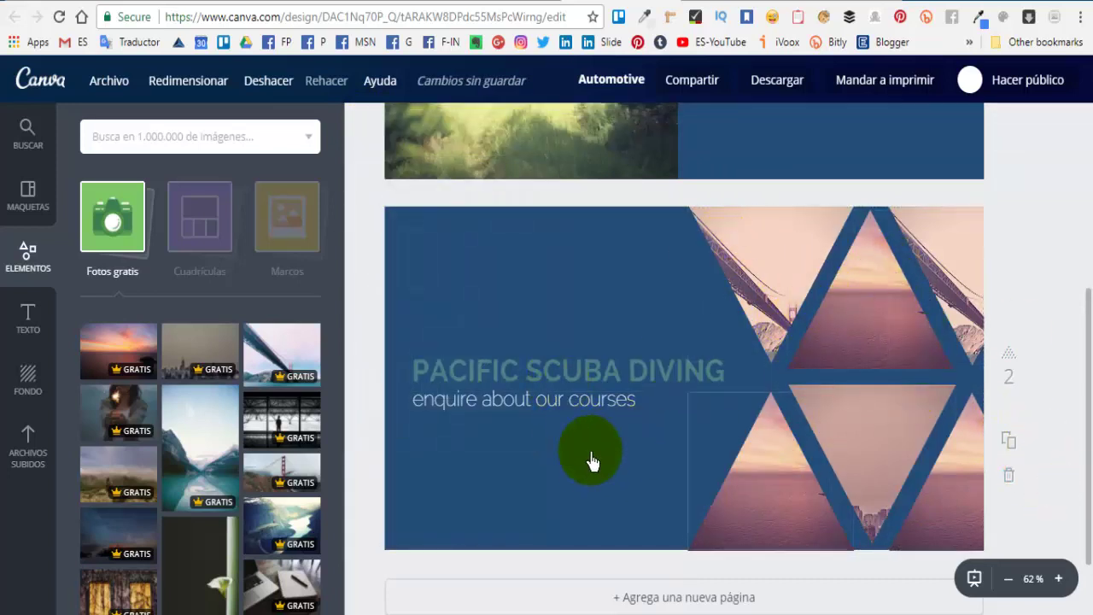
Download only page 2 of the design as a PNG and close the download message.
{"action": "scroll", "coordinate": [590, 459], "scroll_direction": "down", "scroll_amount": 2}
{"action": "left_click", "coordinate": [779, 85]}
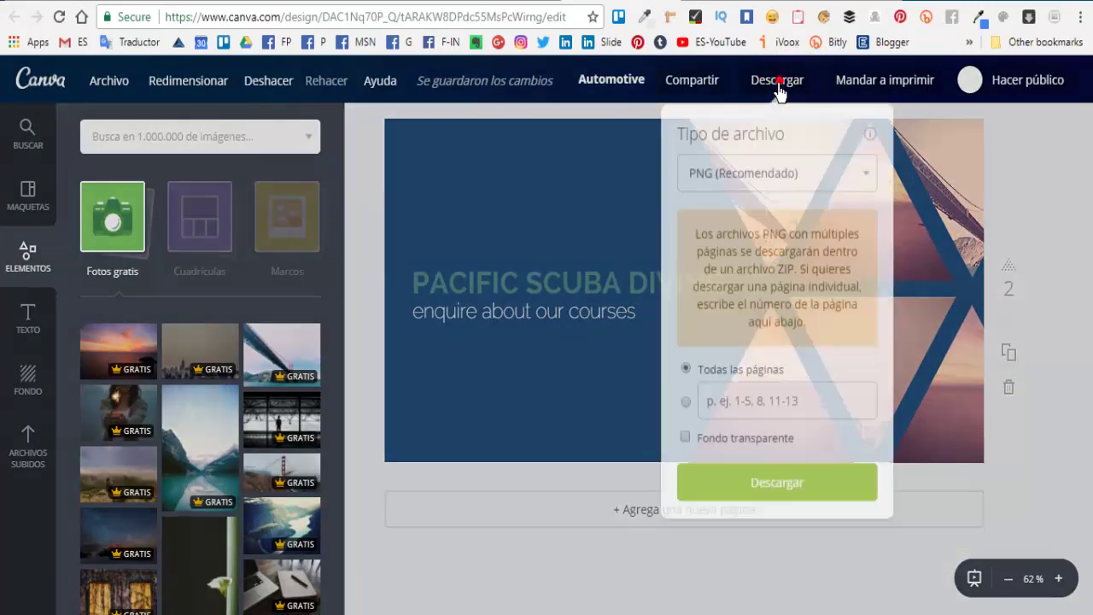
{"action": "left_click", "coordinate": [750, 402]}
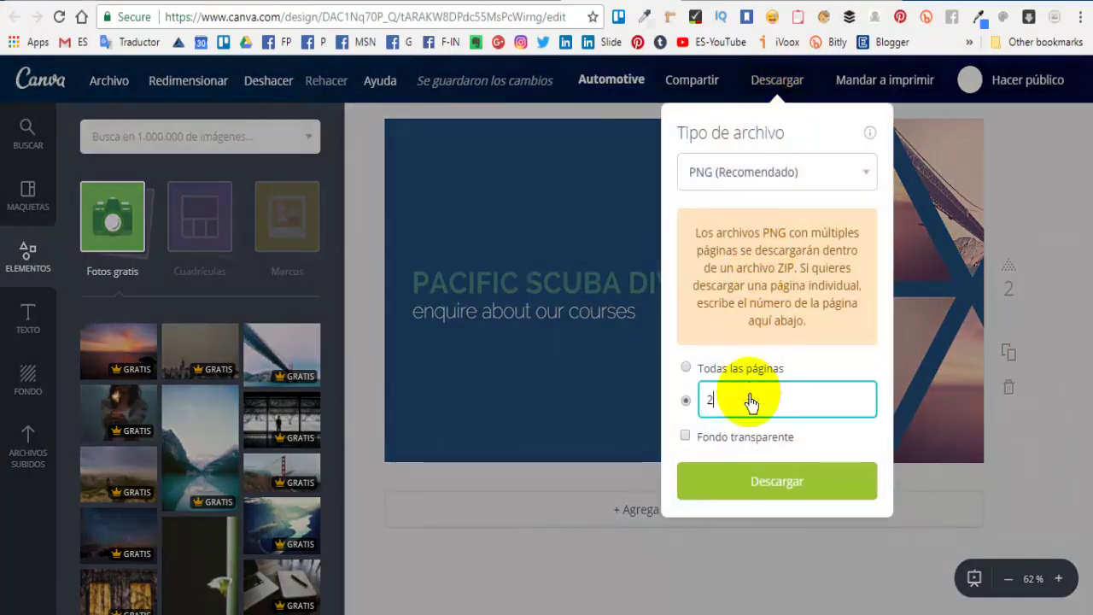
{"action": "left_click", "coordinate": [804, 487]}
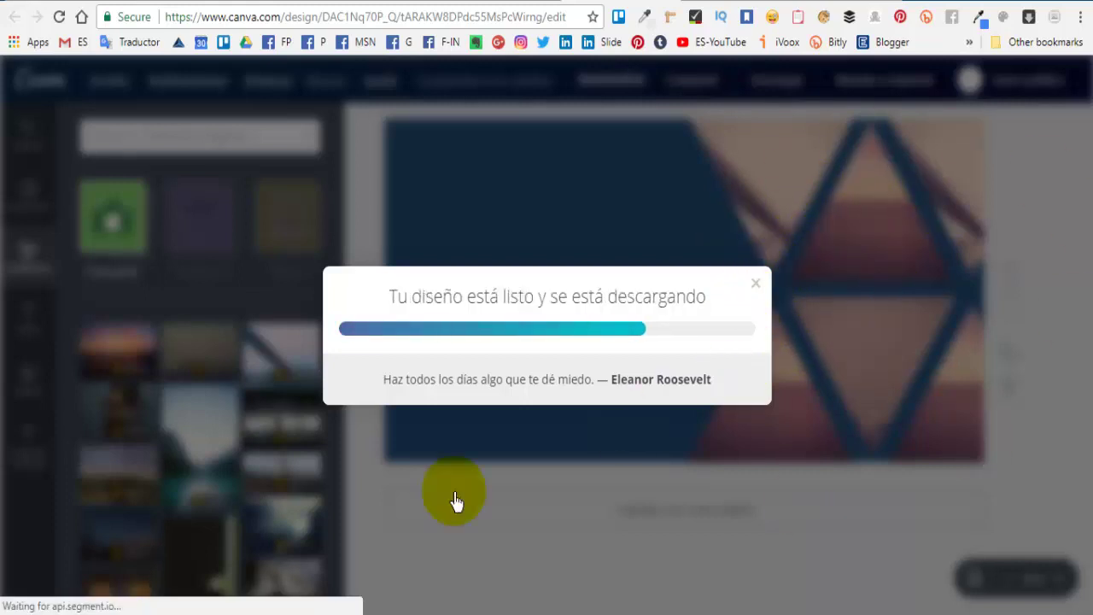
{"action": "left_click", "coordinate": [756, 265]}
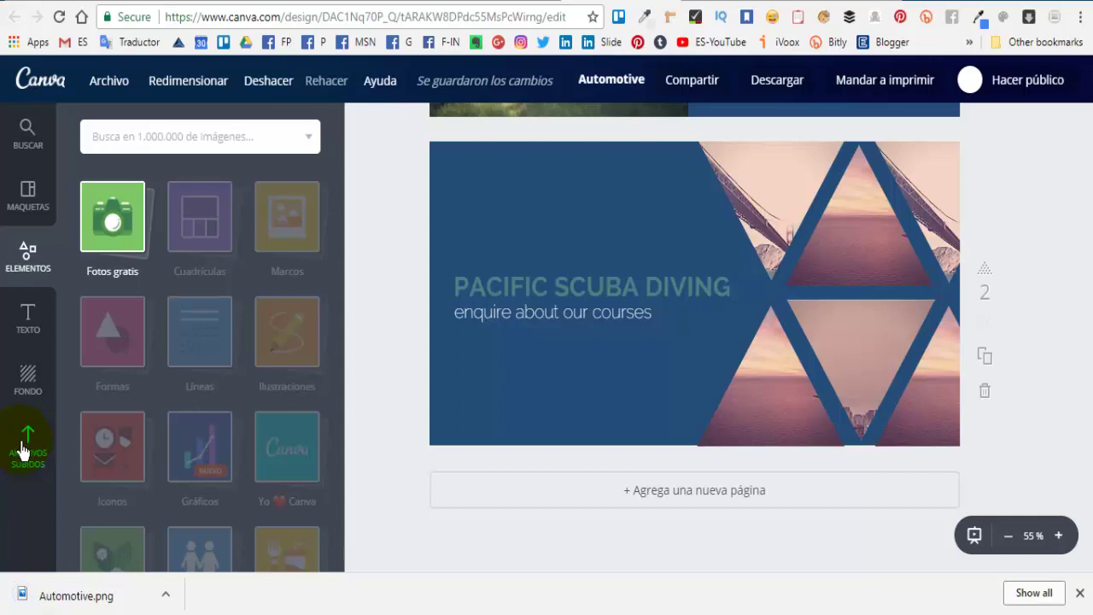
Add a third page with the "healthy living STARTS WITH YOU" layout and open the free photos collection.
{"action": "left_click", "coordinate": [30, 201]}
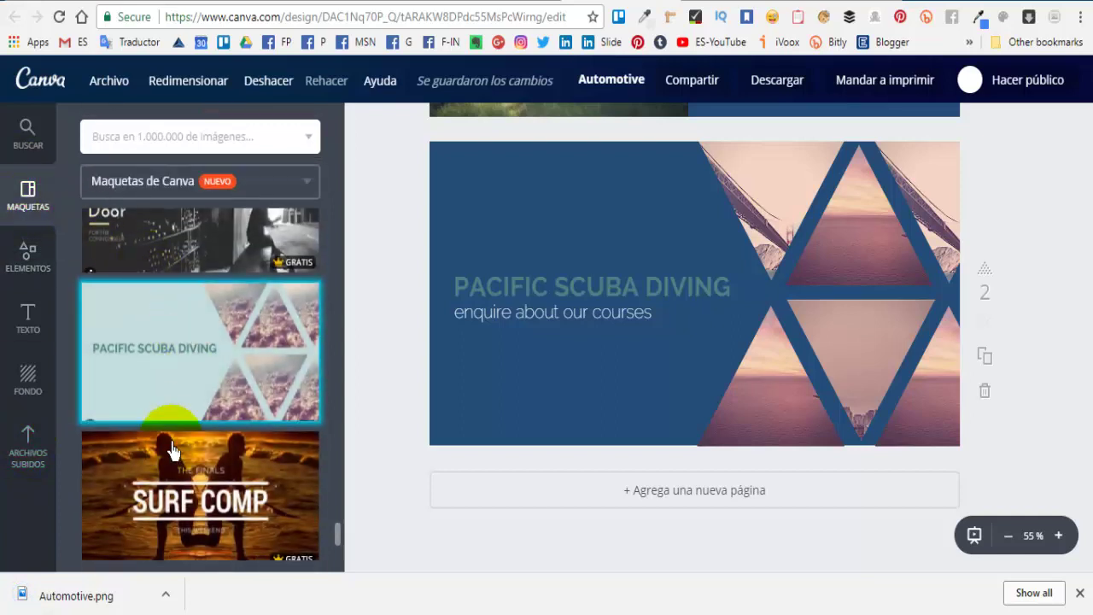
{"action": "scroll", "coordinate": [171, 450], "scroll_direction": "down", "scroll_amount": 5}
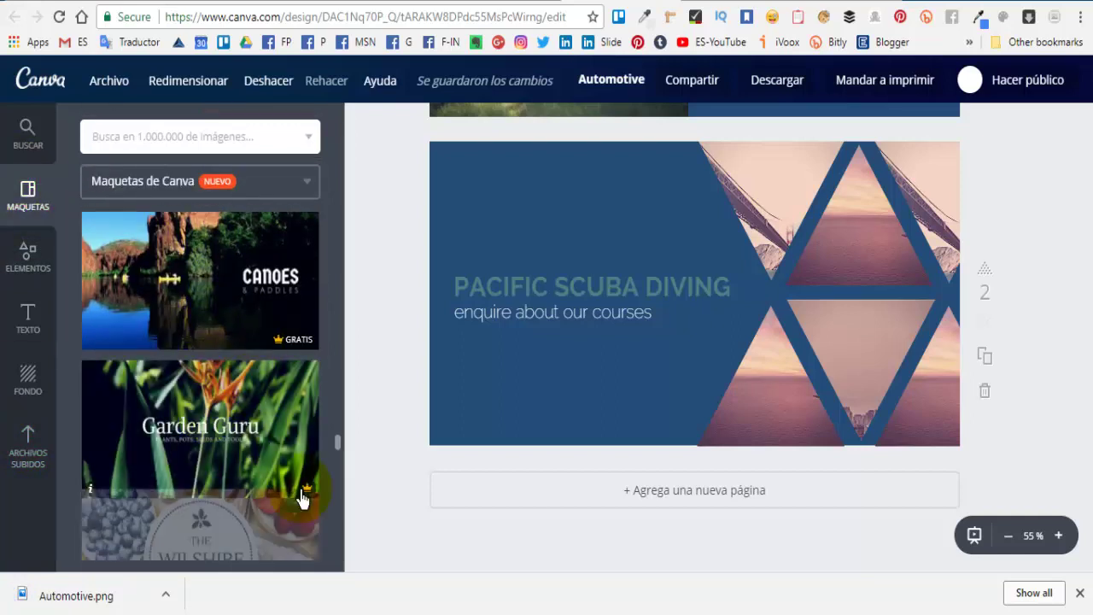
{"action": "scroll", "coordinate": [210, 480], "scroll_direction": "down", "scroll_amount": 3}
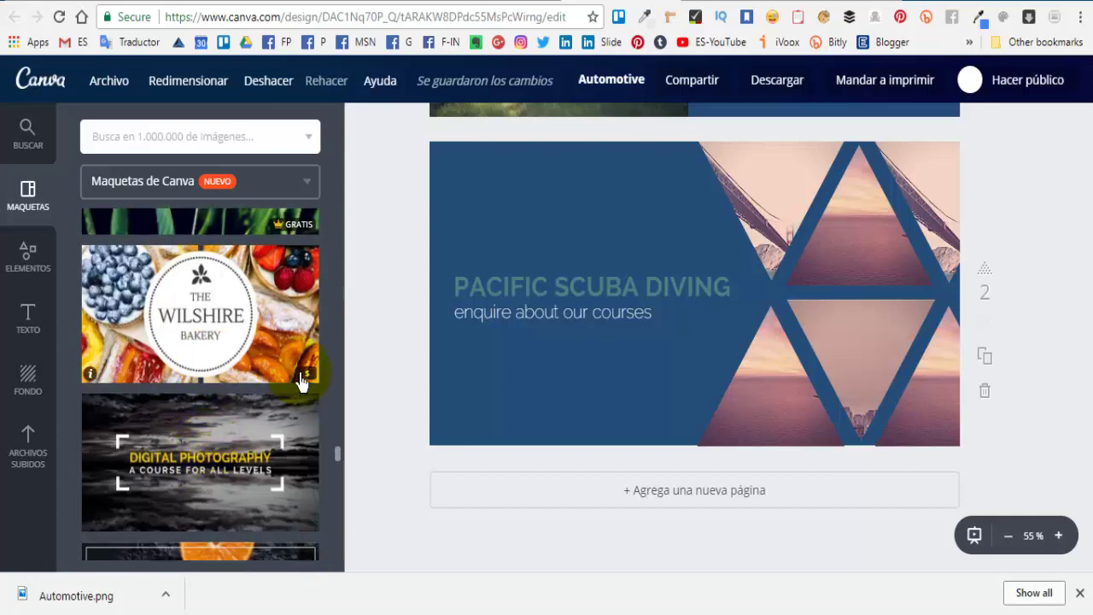
{"action": "left_click", "coordinate": [704, 494]}
{"action": "scroll", "coordinate": [255, 451], "scroll_direction": "down", "scroll_amount": 3}
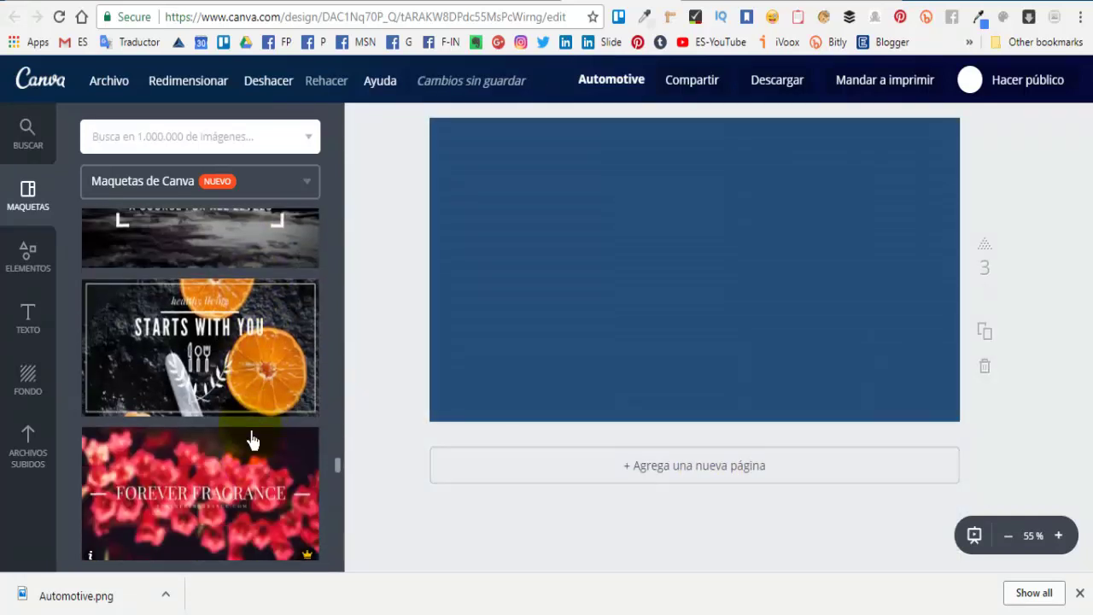
{"action": "left_click", "coordinate": [239, 366]}
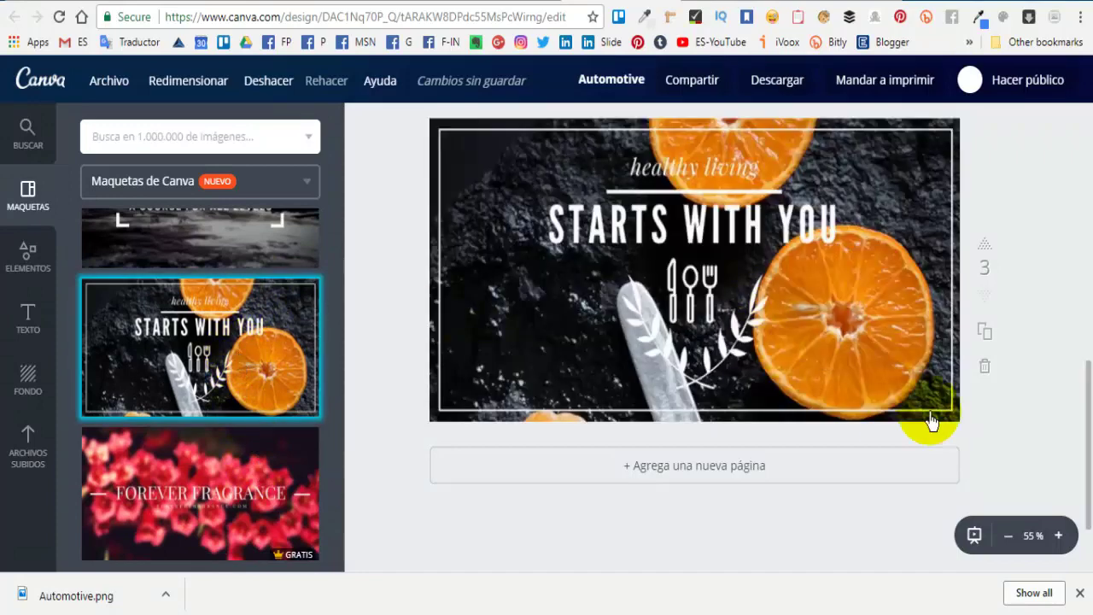
{"action": "left_click", "coordinate": [30, 256]}
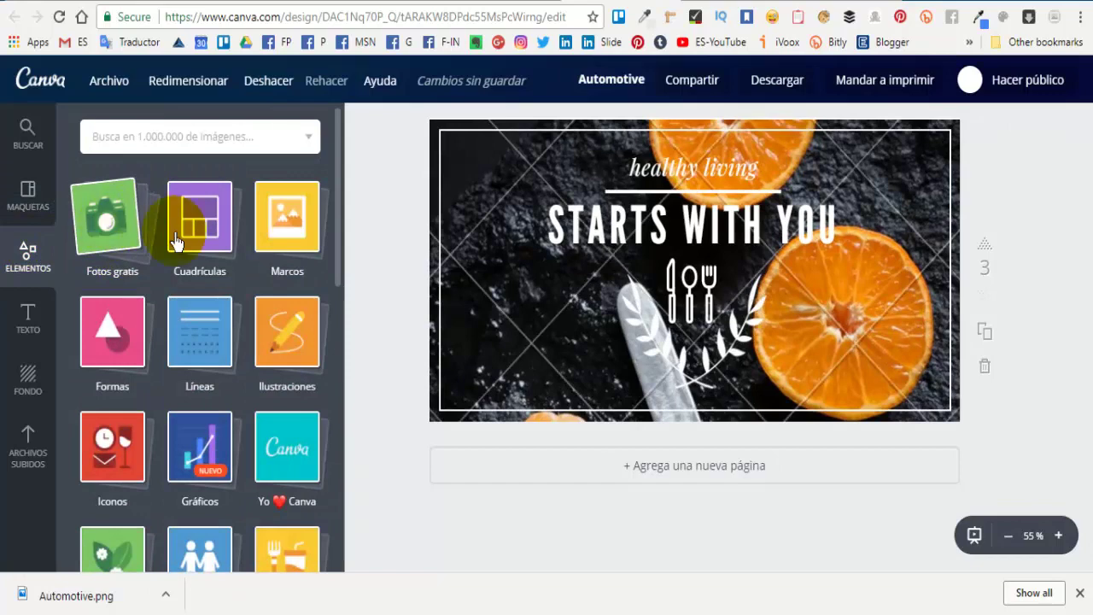
{"action": "left_click", "coordinate": [104, 230]}
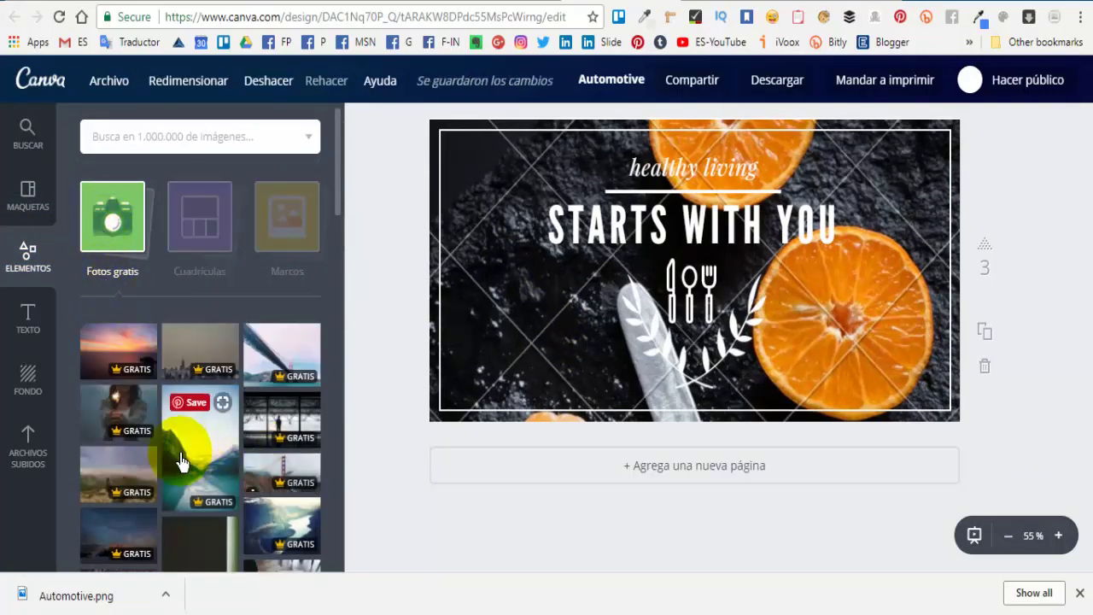
Try to cover page 3's orange background with the enlarged free photo of a person on a rock, and delete that photo.
{"action": "left_click_drag", "start_coordinate": [116, 477], "coordinate": [647, 276]}
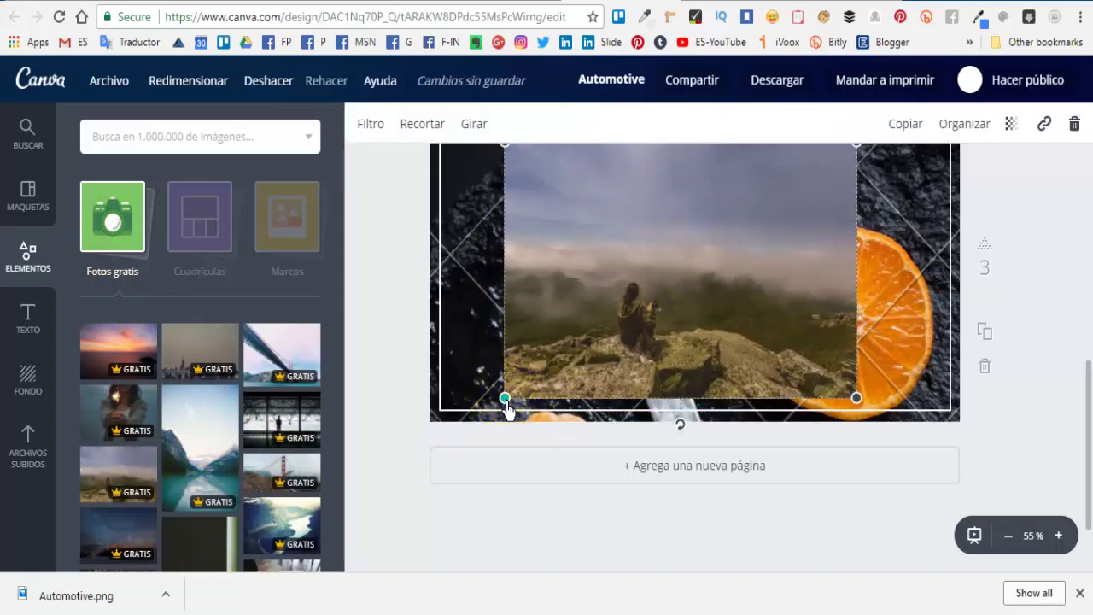
{"action": "left_click_drag", "start_coordinate": [506, 408], "coordinate": [452, 435]}
{"action": "left_click_drag", "start_coordinate": [647, 298], "coordinate": [788, 281]}
{"action": "left_click", "coordinate": [759, 285]}
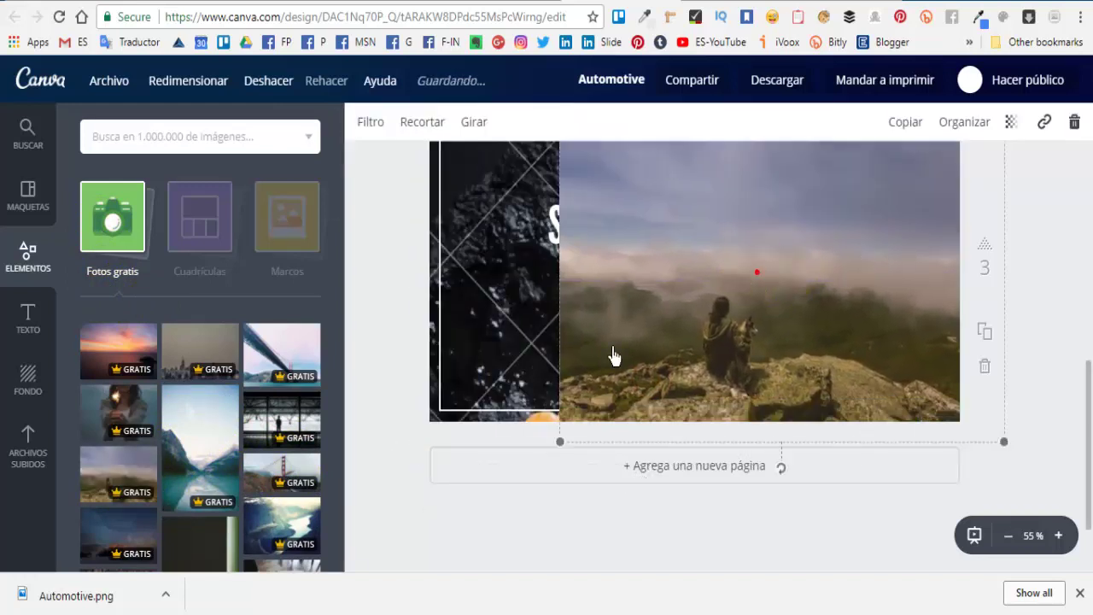
{"action": "left_click_drag", "start_coordinate": [559, 442], "coordinate": [415, 537]}
{"action": "key", "text": "Delete"}
Select page 3's background and remove only the premium orange image, keeping its frame.
{"action": "left_click", "coordinate": [619, 441]}
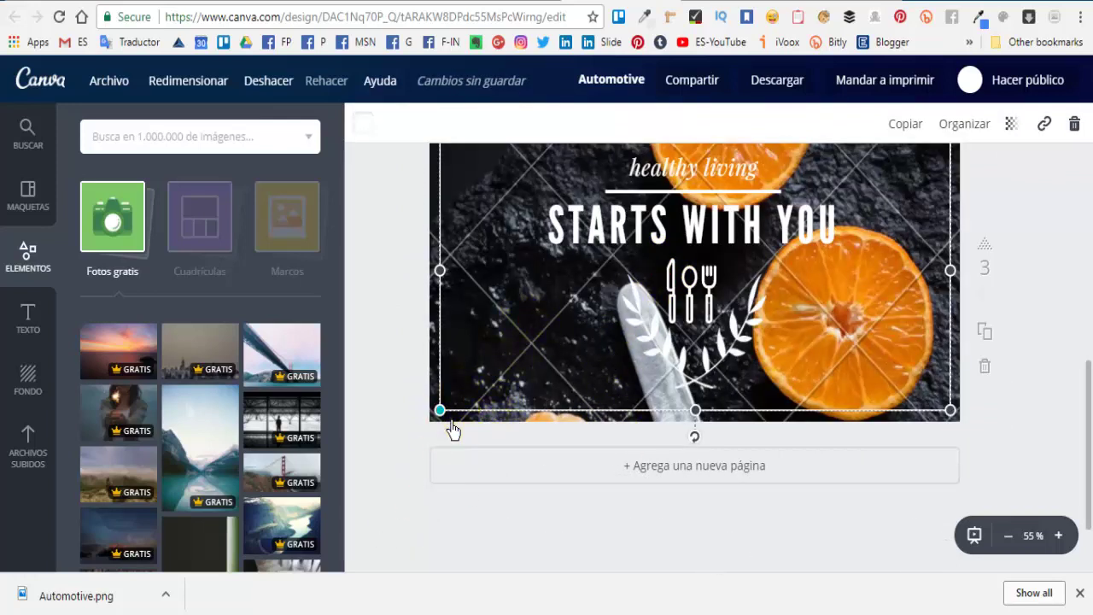
{"action": "left_click", "coordinate": [416, 396]}
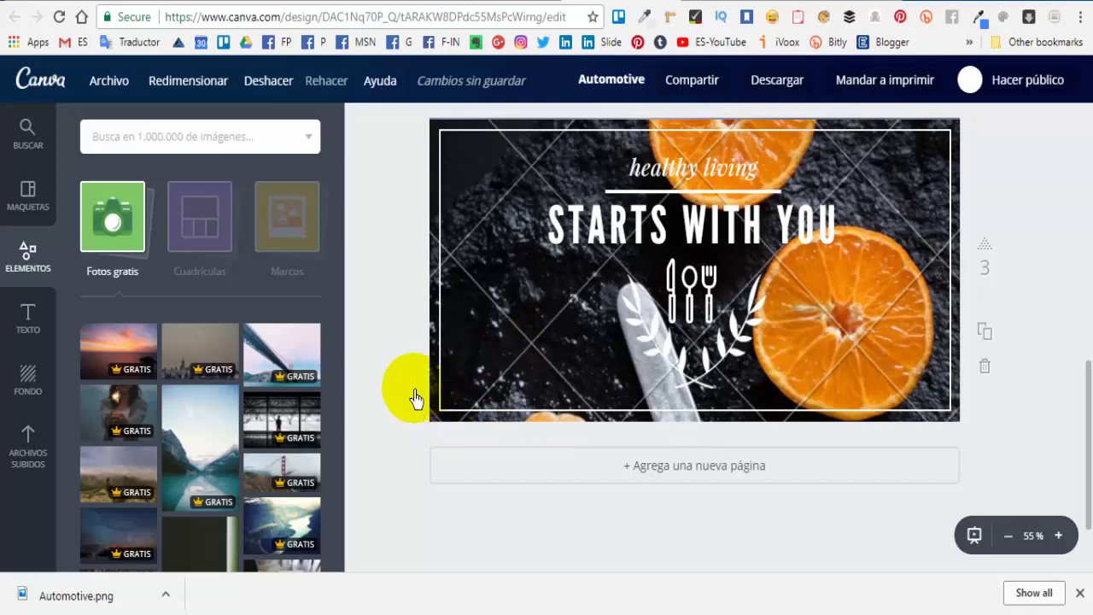
{"action": "left_click", "coordinate": [432, 386]}
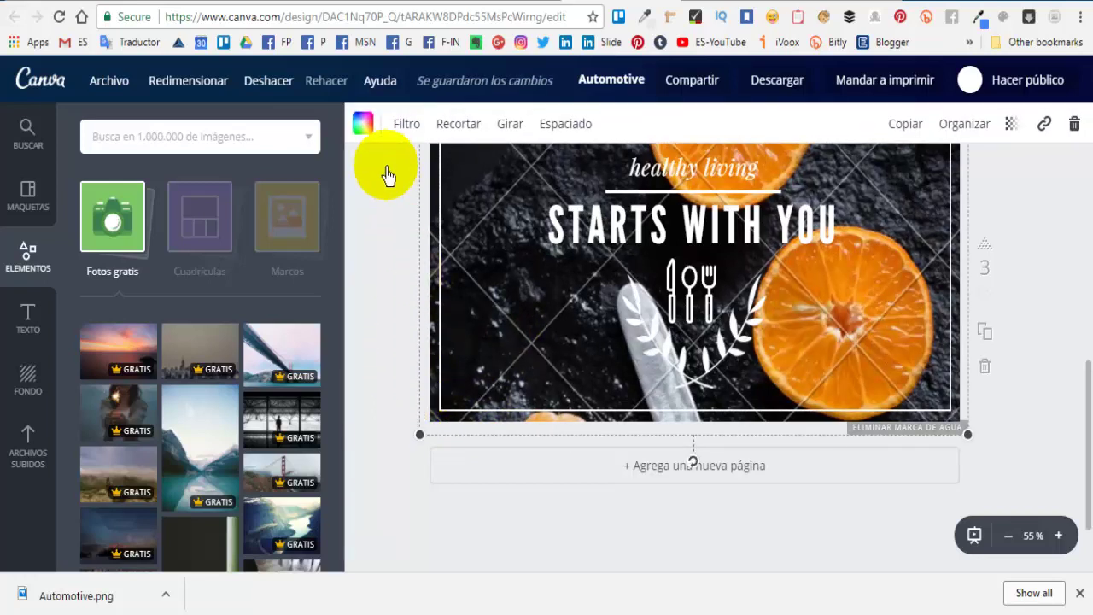
{"action": "left_click", "coordinate": [1076, 128]}
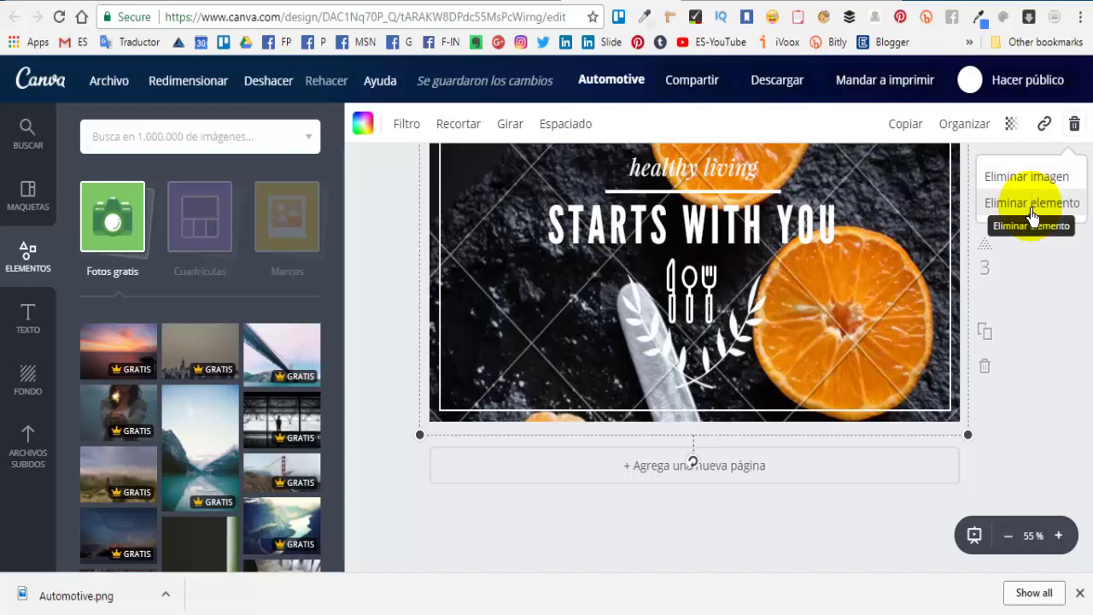
{"action": "left_click", "coordinate": [1033, 176]}
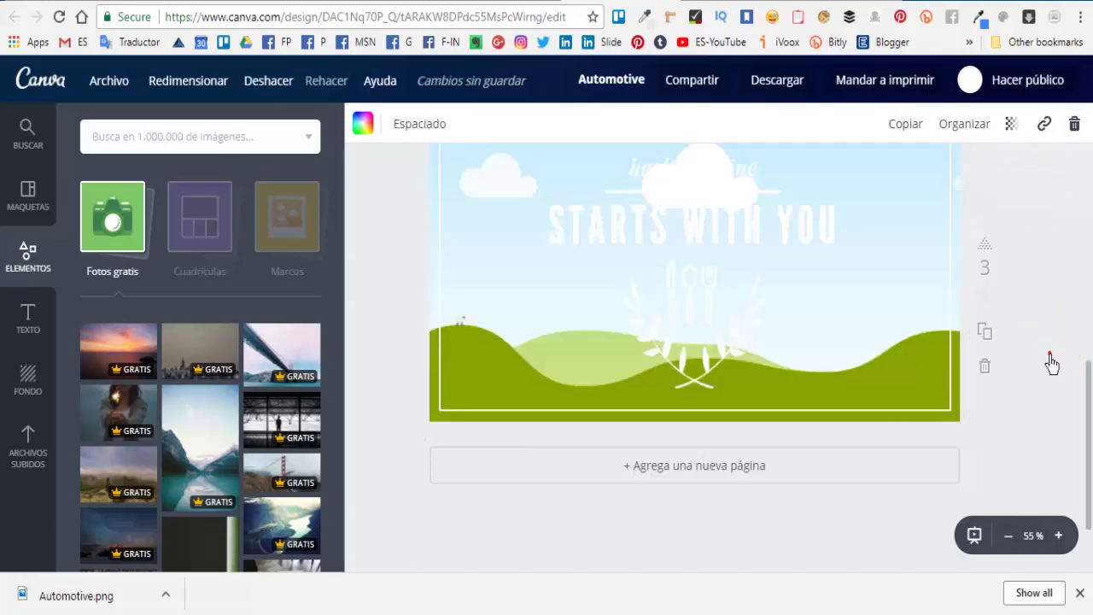
Fill the empty background frame of page 3 with the free bridge photo.
{"action": "scroll", "coordinate": [475, 422], "scroll_direction": "up", "scroll_amount": 1}
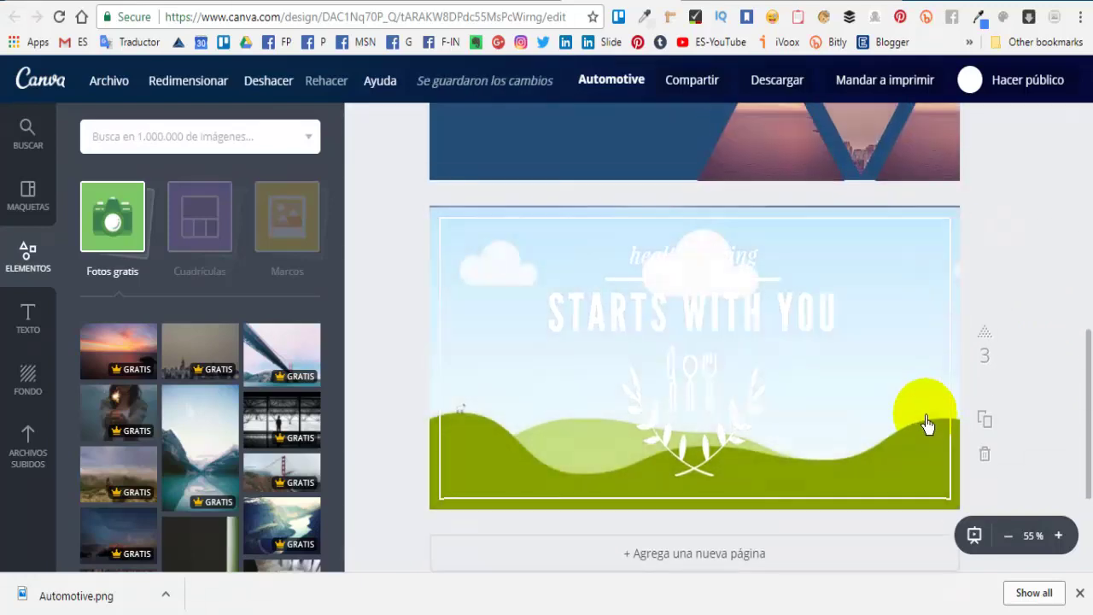
{"action": "scroll", "coordinate": [710, 459], "scroll_direction": "down", "scroll_amount": 2}
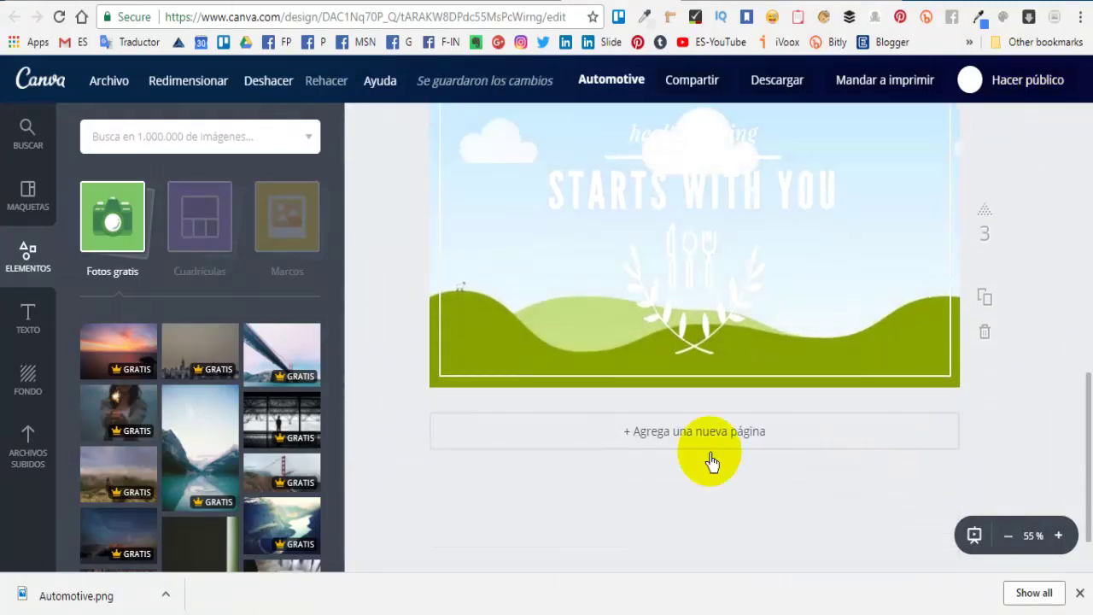
{"action": "scroll", "coordinate": [438, 357], "scroll_direction": "up", "scroll_amount": 1}
{"action": "left_click_drag", "start_coordinate": [299, 346], "coordinate": [955, 208]}
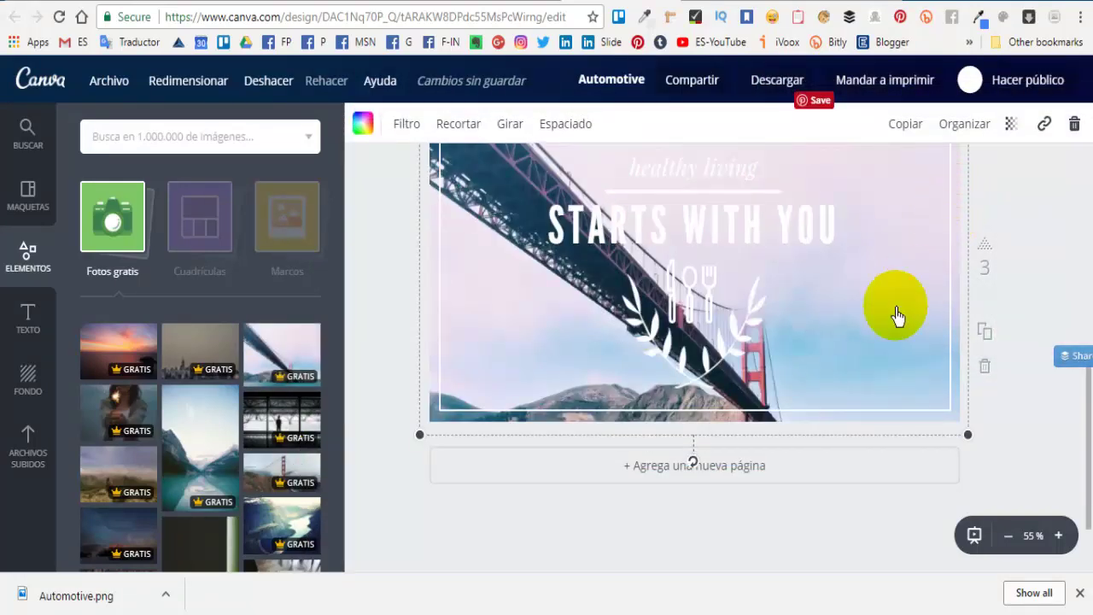
{"action": "scroll", "coordinate": [899, 386], "scroll_direction": "up", "scroll_amount": 1}
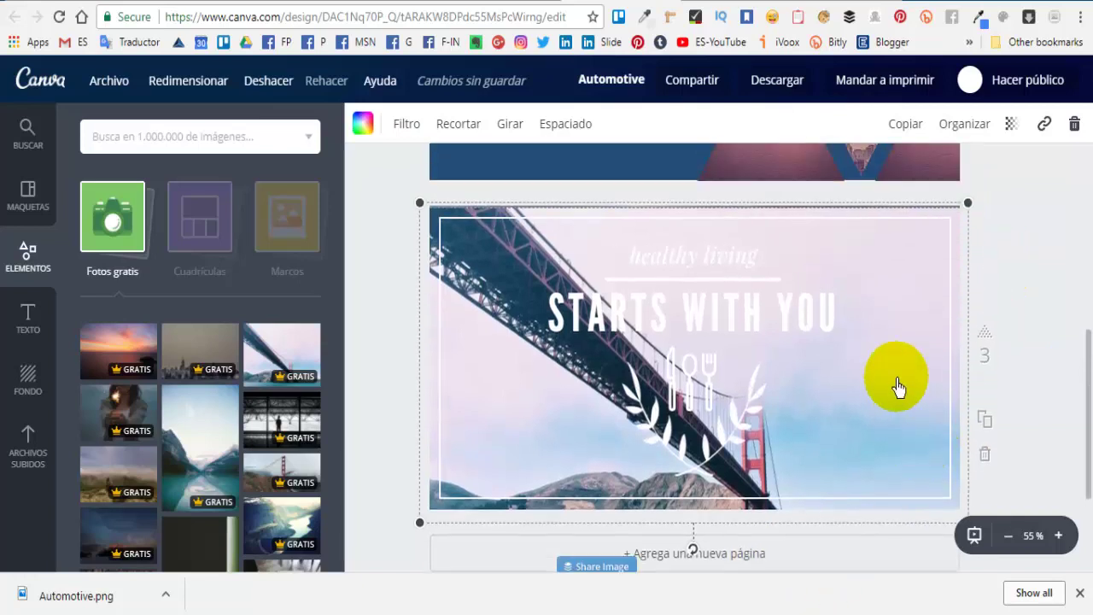
Recentre the white border on page 3 and enlarge the bridge photo slightly to cover the page's upper edge.
{"action": "left_click_drag", "start_coordinate": [933, 273], "coordinate": [941, 283]}
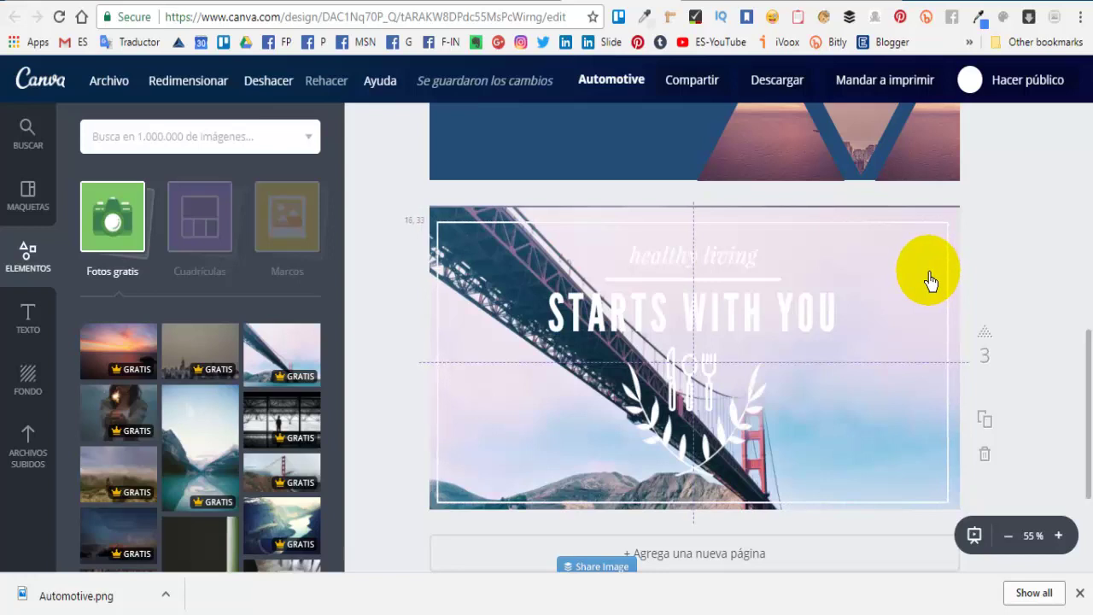
{"action": "left_click_drag", "start_coordinate": [931, 279], "coordinate": [931, 272]}
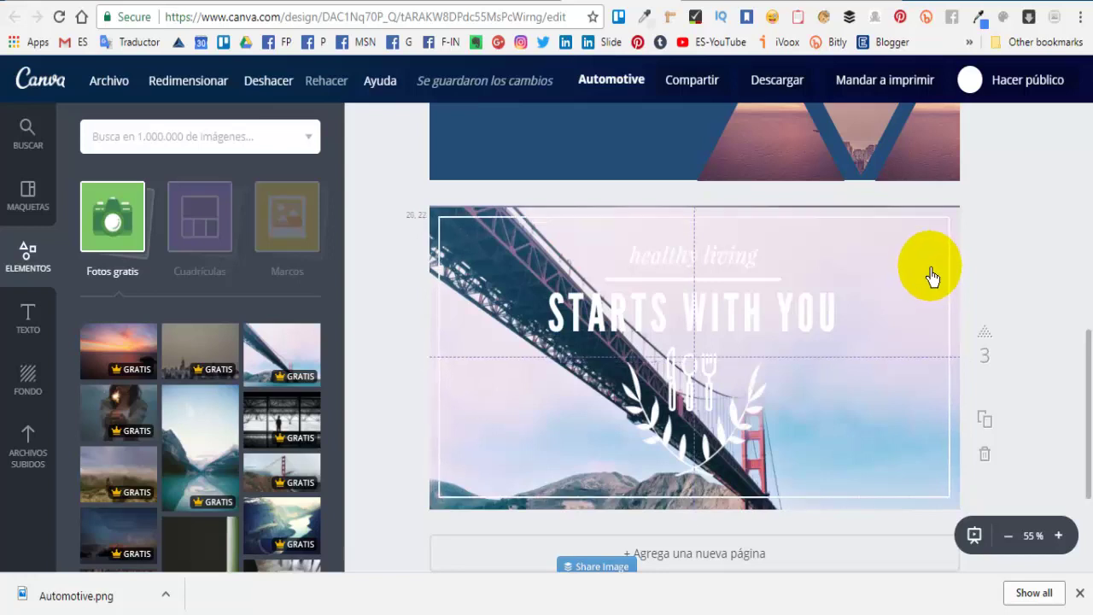
{"action": "left_click", "coordinate": [959, 219]}
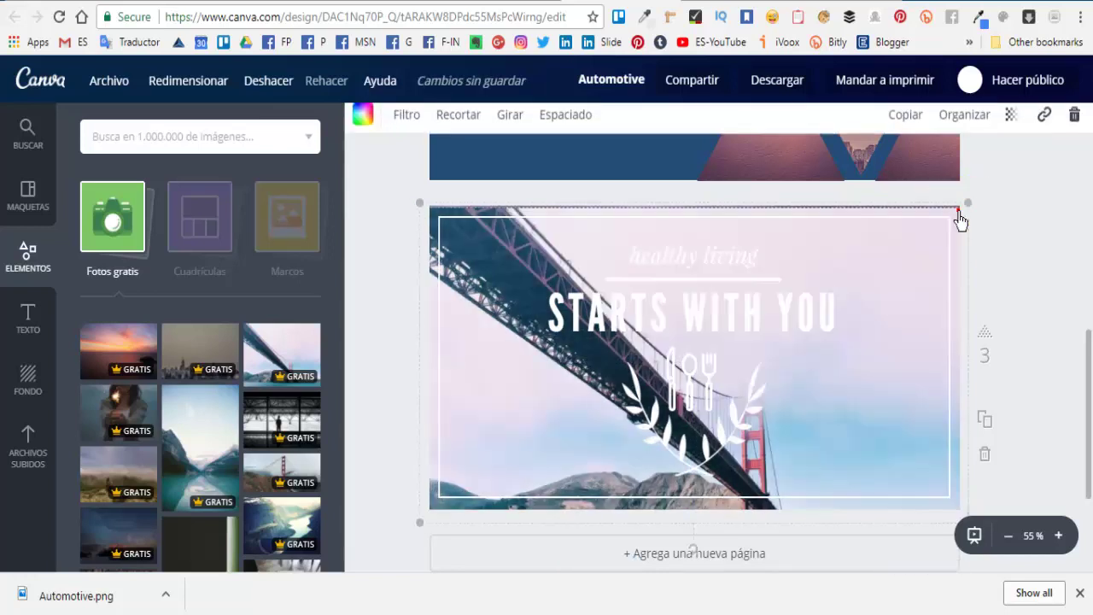
{"action": "left_click_drag", "start_coordinate": [962, 207], "coordinate": [978, 206]}
{"action": "left_click", "coordinate": [1074, 244]}
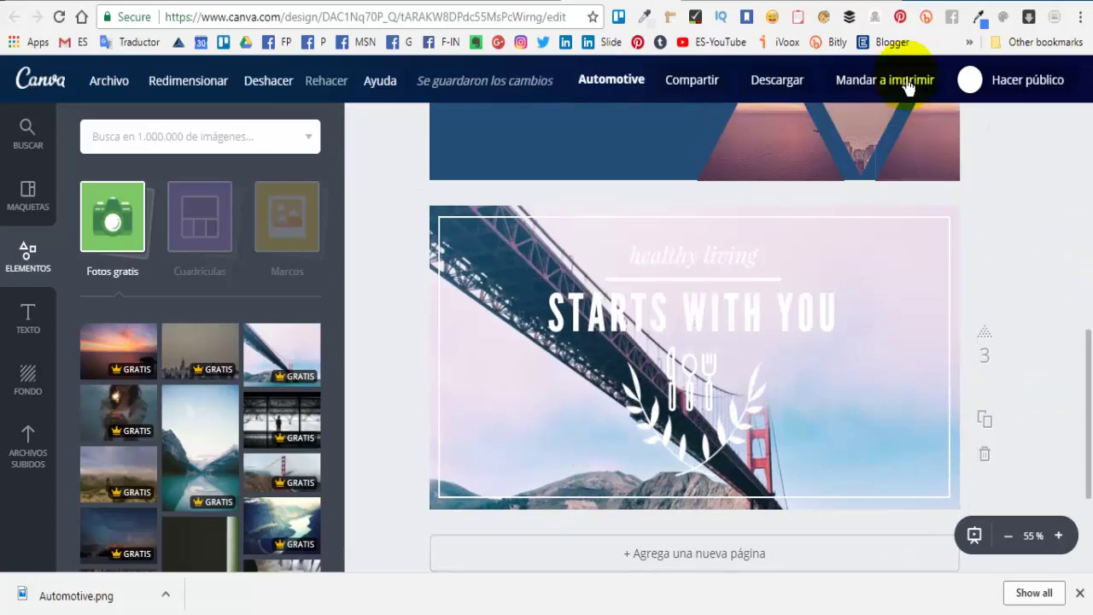
Check the PNG download for paid elements without buying any, and delete the premium laurel wreath from page 3.
{"action": "left_click", "coordinate": [787, 91]}
{"action": "left_click", "coordinate": [781, 408]}
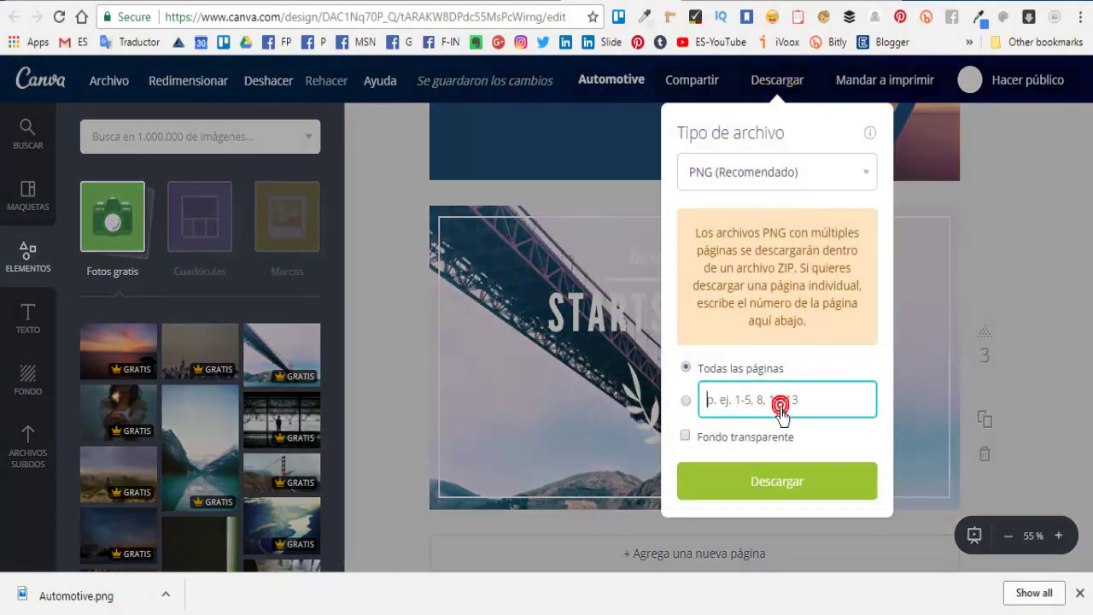
{"action": "left_click", "coordinate": [803, 482]}
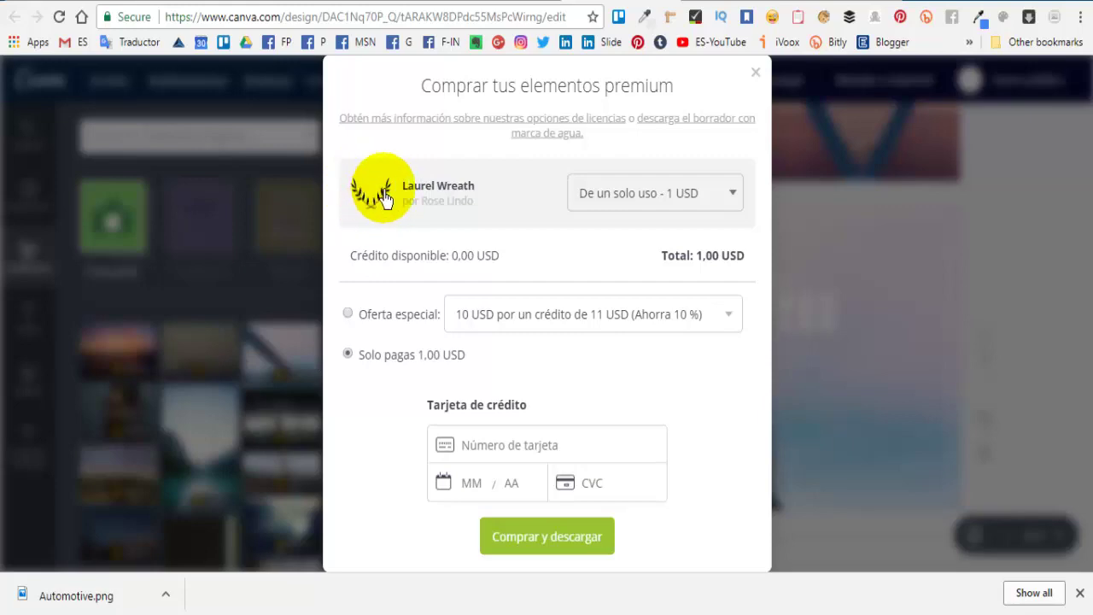
{"action": "left_click", "coordinate": [756, 74]}
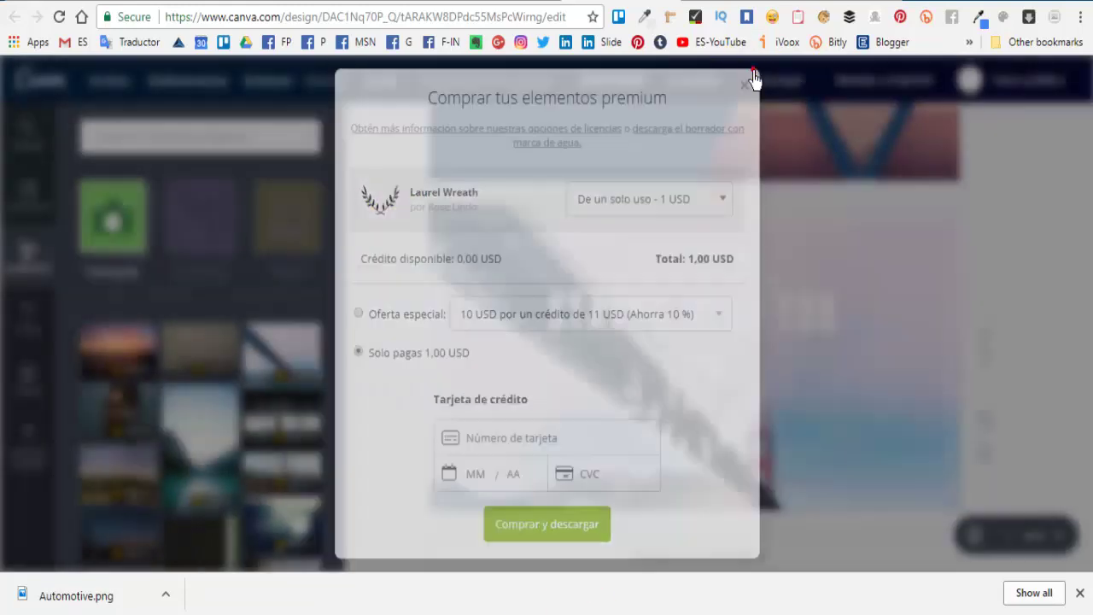
{"action": "left_click", "coordinate": [724, 439]}
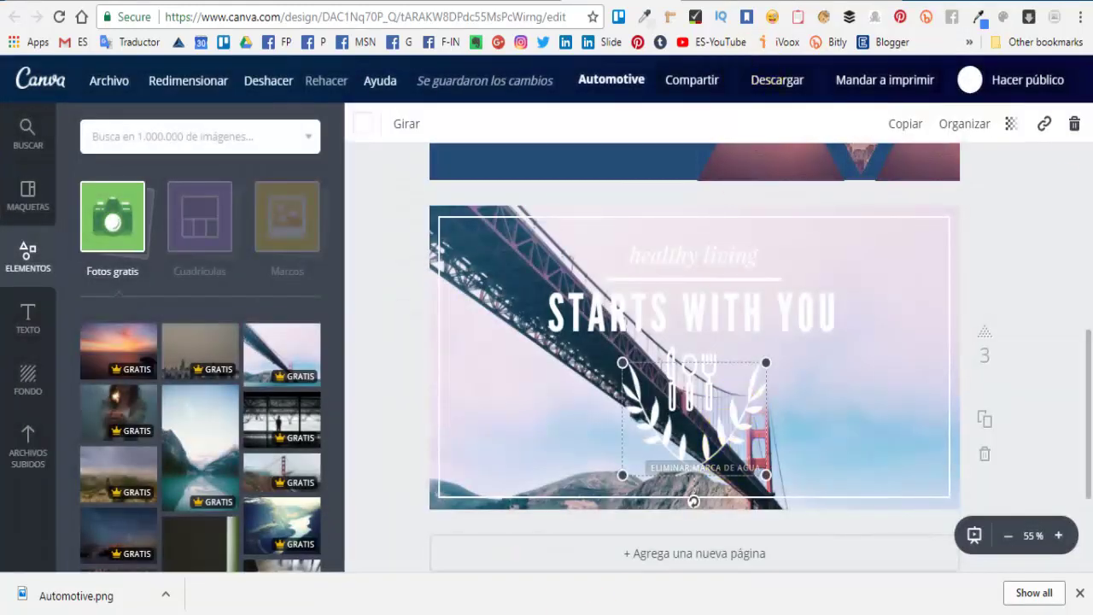
{"action": "left_click", "coordinate": [1075, 125]}
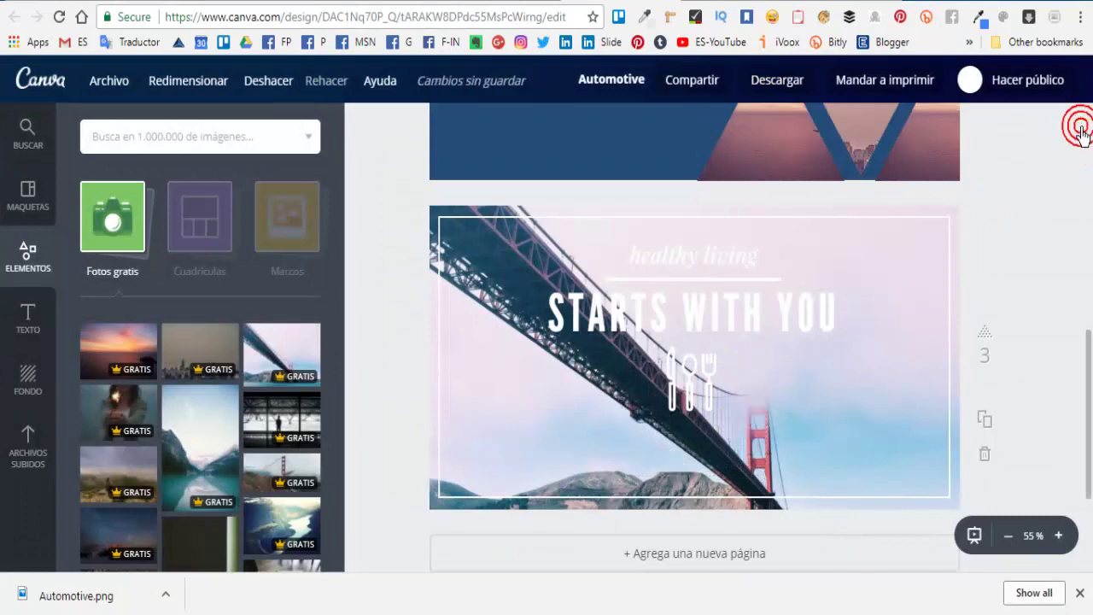
Search the image library for "logo" and place the free orange "amazing" lettering near page 3's lower-right corner.
{"action": "left_click", "coordinate": [144, 137]}
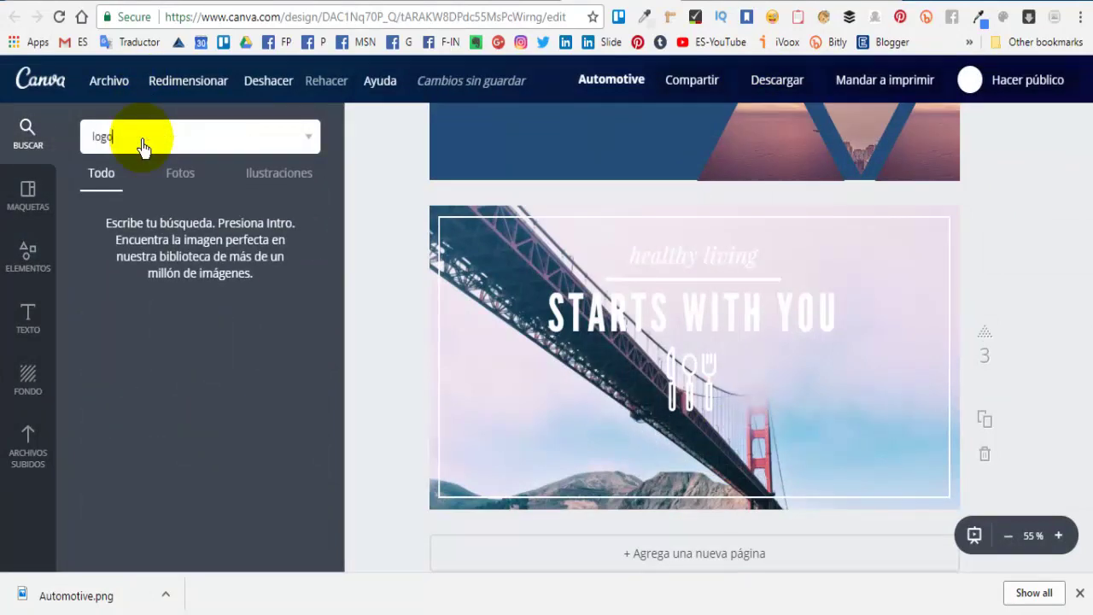
{"action": "key", "text": "Return"}
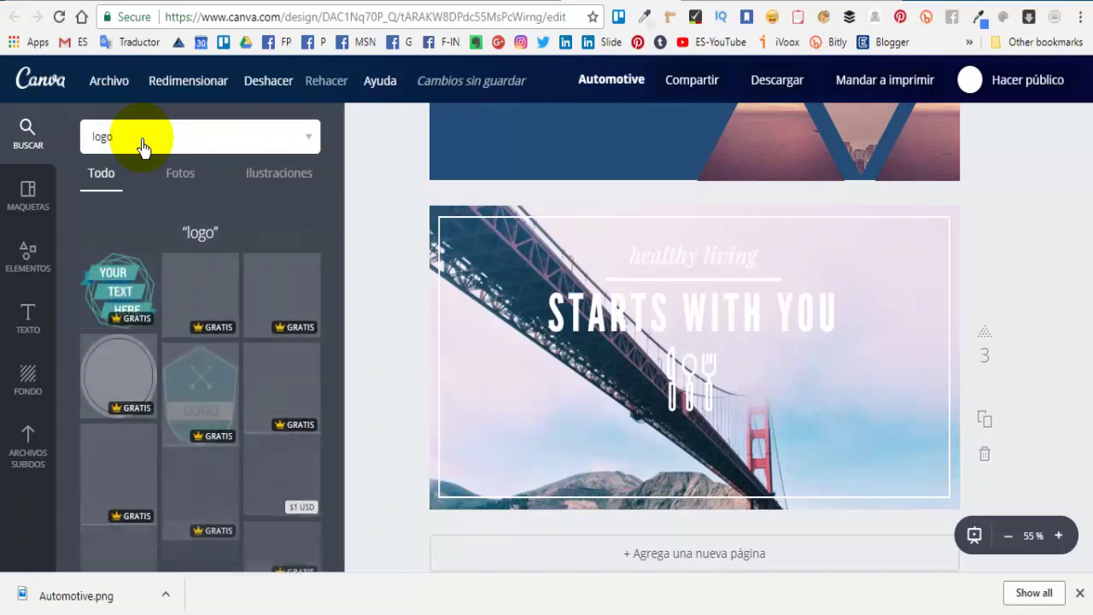
{"action": "scroll", "coordinate": [197, 470], "scroll_direction": "down", "scroll_amount": 2}
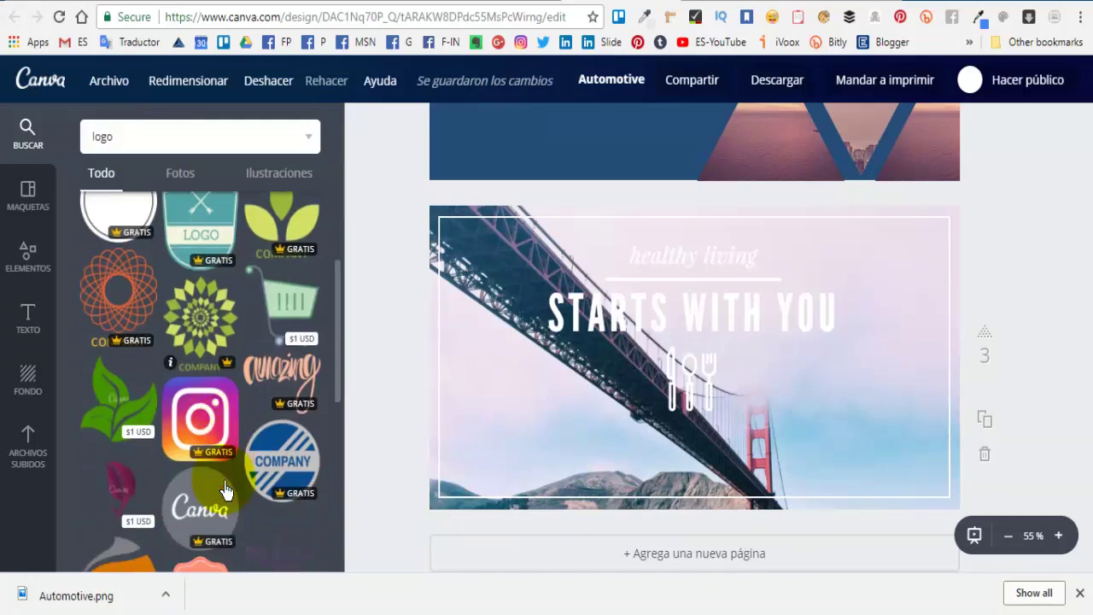
{"action": "scroll", "coordinate": [135, 431], "scroll_direction": "down", "scroll_amount": 3}
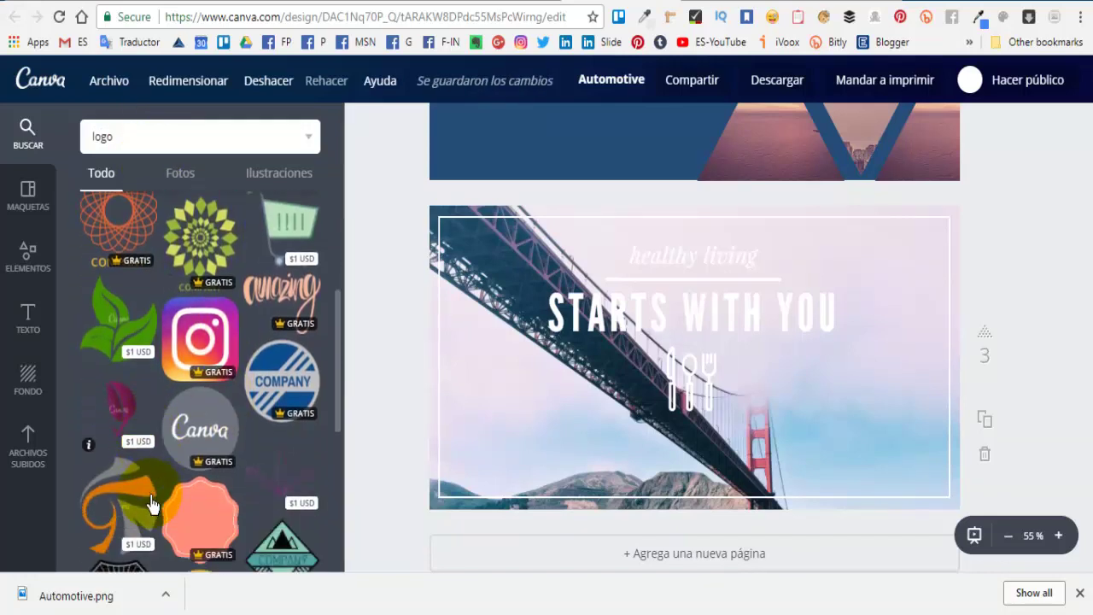
{"action": "scroll", "coordinate": [194, 421], "scroll_direction": "up", "scroll_amount": 3}
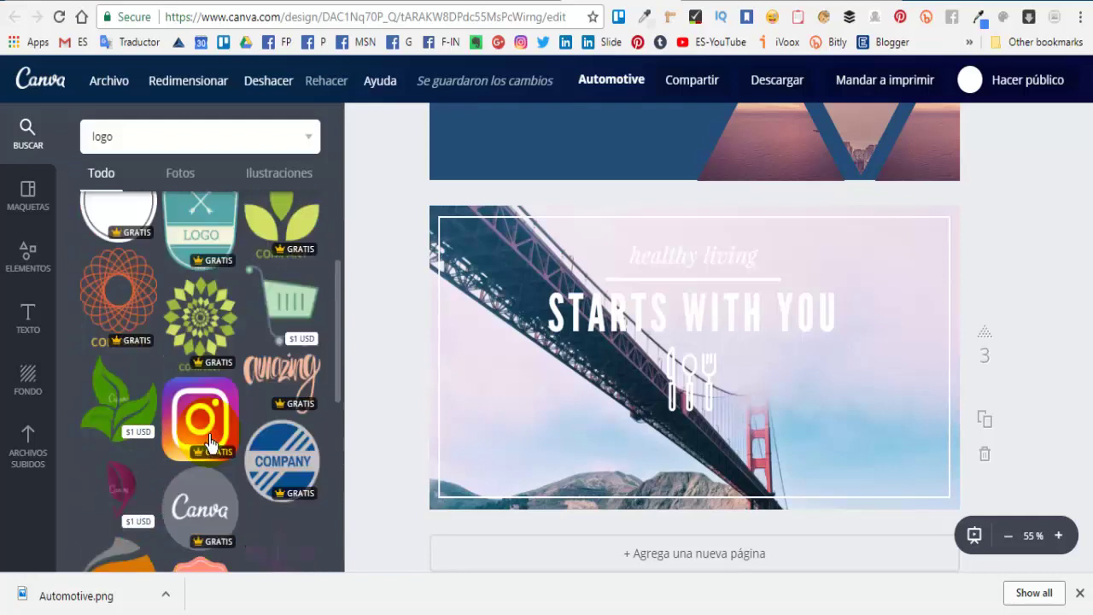
{"action": "left_click_drag", "start_coordinate": [293, 378], "coordinate": [826, 256]}
{"action": "left_click_drag", "start_coordinate": [632, 411], "coordinate": [889, 441]}
Search the image library for "casa" and place the free dark grey house icon in page 3's lower-left area.
{"action": "scroll", "coordinate": [180, 493], "scroll_direction": "down", "scroll_amount": 2}
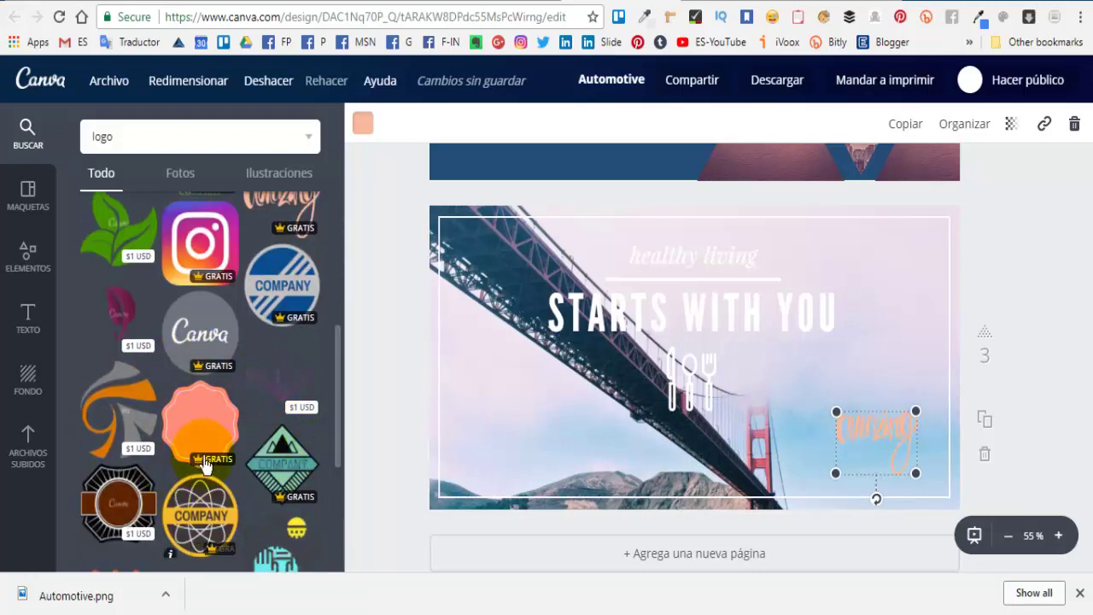
{"action": "scroll", "coordinate": [205, 483], "scroll_direction": "down", "scroll_amount": 3}
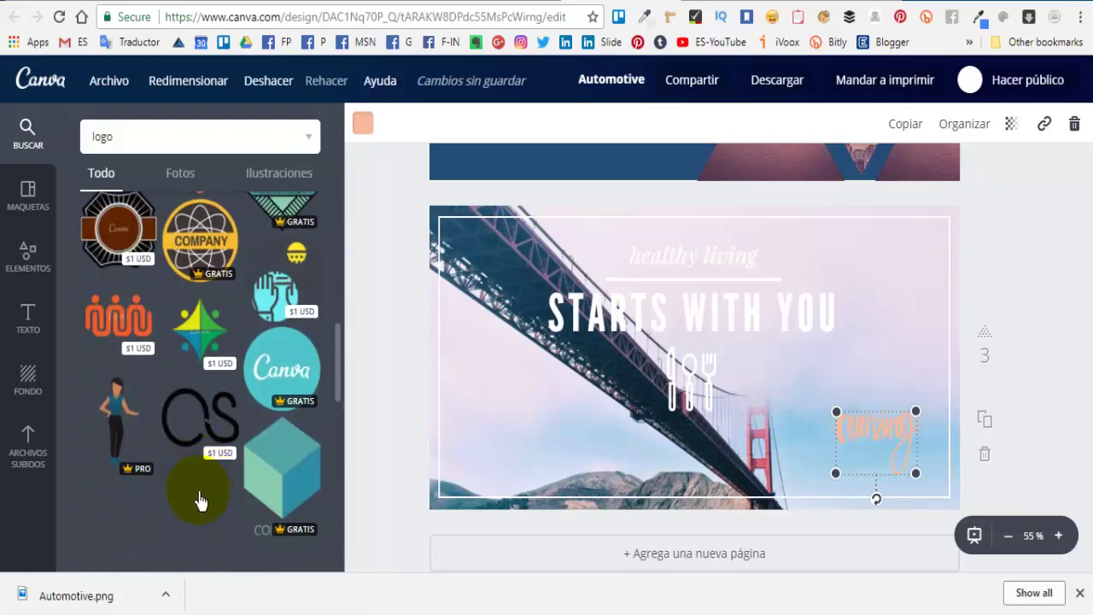
{"action": "scroll", "coordinate": [195, 479], "scroll_direction": "up", "scroll_amount": 5}
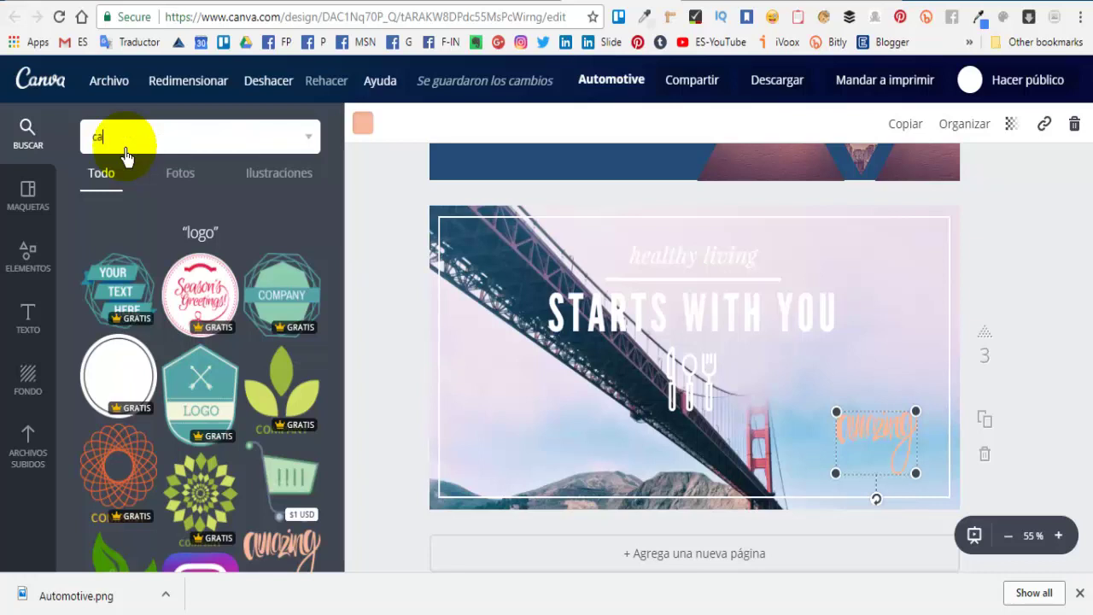
{"action": "key", "text": "Return"}
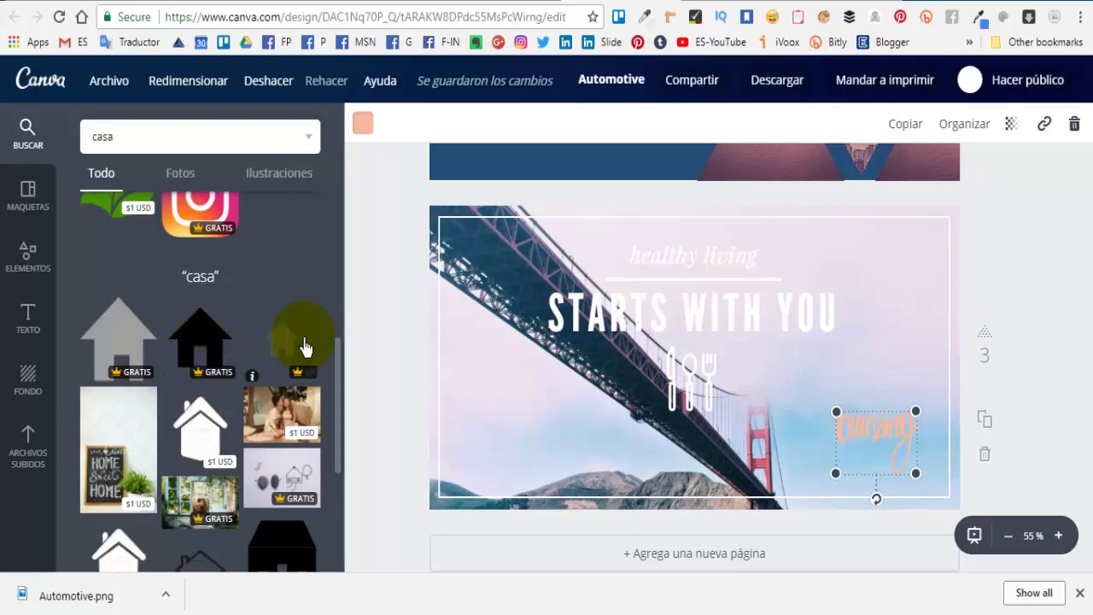
{"action": "left_click_drag", "start_coordinate": [279, 352], "coordinate": [537, 446]}
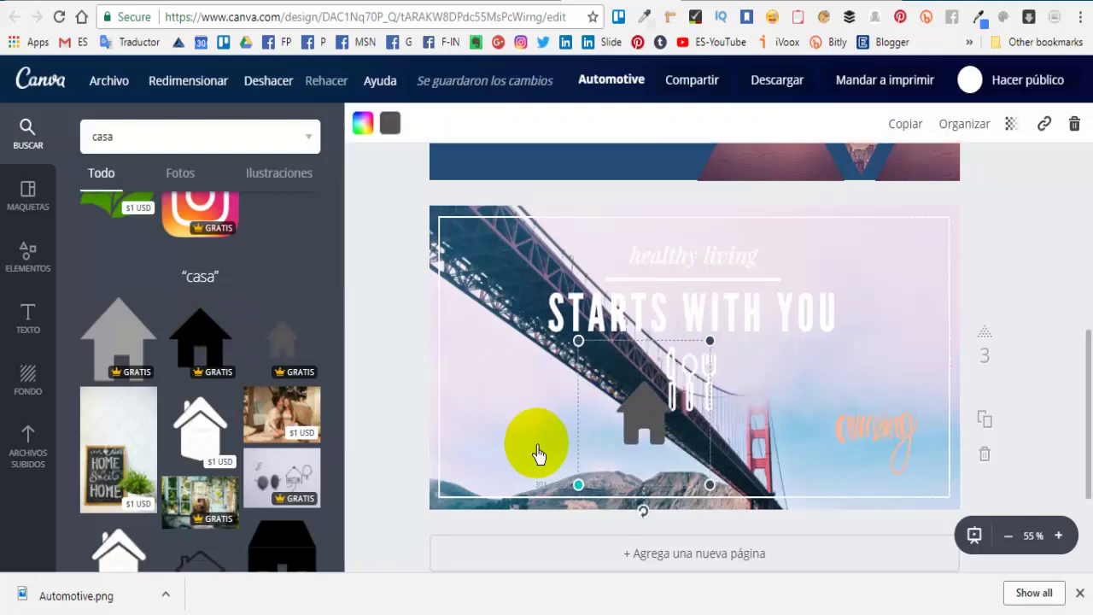
{"action": "left_click_drag", "start_coordinate": [649, 415], "coordinate": [535, 430]}
Compare the photo and illustration results for "casa", checking which are free, PRO or 1 USD.
{"action": "scroll", "coordinate": [214, 299], "scroll_direction": "up", "scroll_amount": 3}
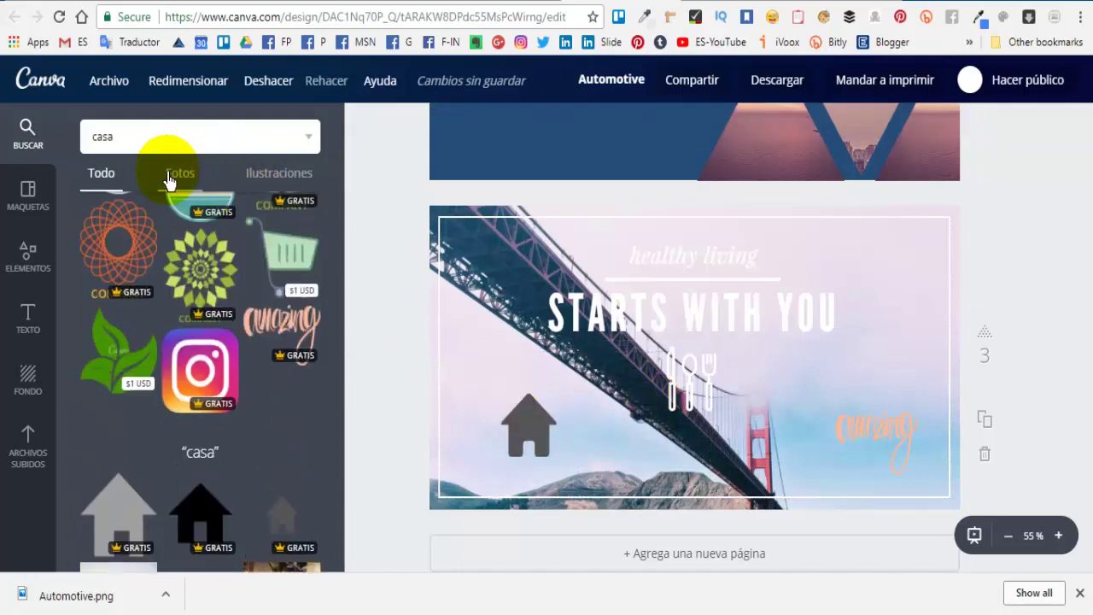
{"action": "left_click", "coordinate": [179, 173]}
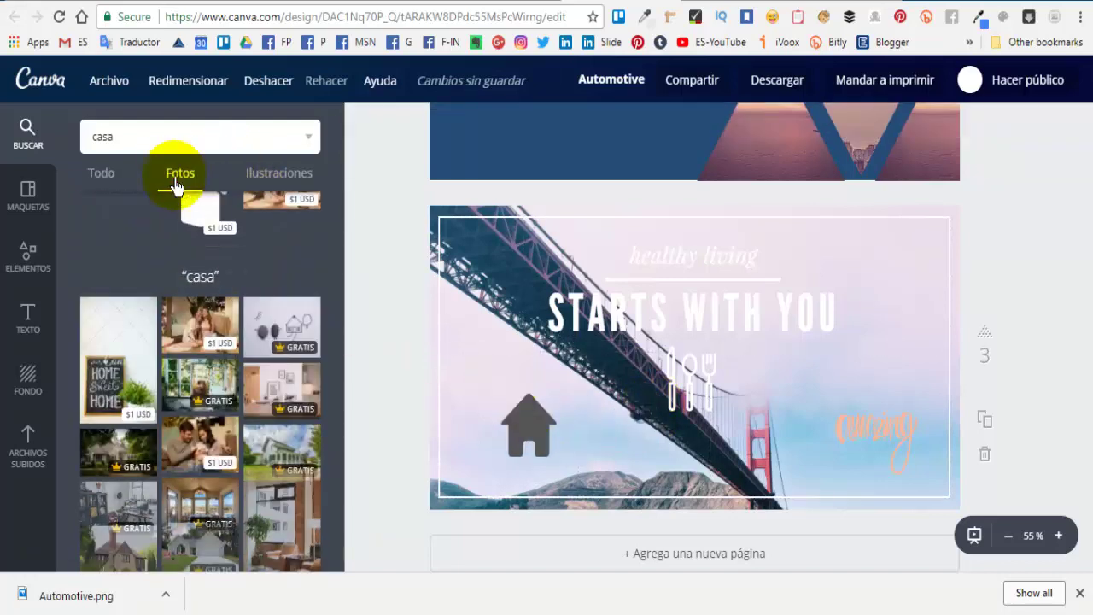
{"action": "left_click", "coordinate": [279, 179]}
{"action": "scroll", "coordinate": [198, 440], "scroll_direction": "down", "scroll_amount": 1}
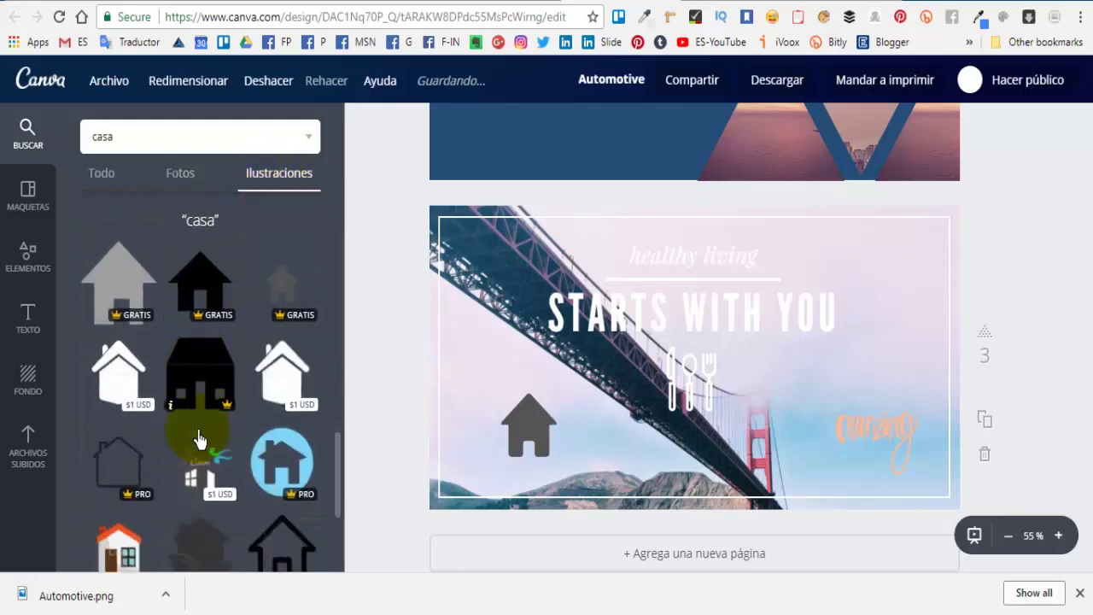
{"action": "scroll", "coordinate": [197, 440], "scroll_direction": "down", "scroll_amount": 2}
{"action": "scroll", "coordinate": [780, 427], "scroll_direction": "up", "scroll_amount": 3}
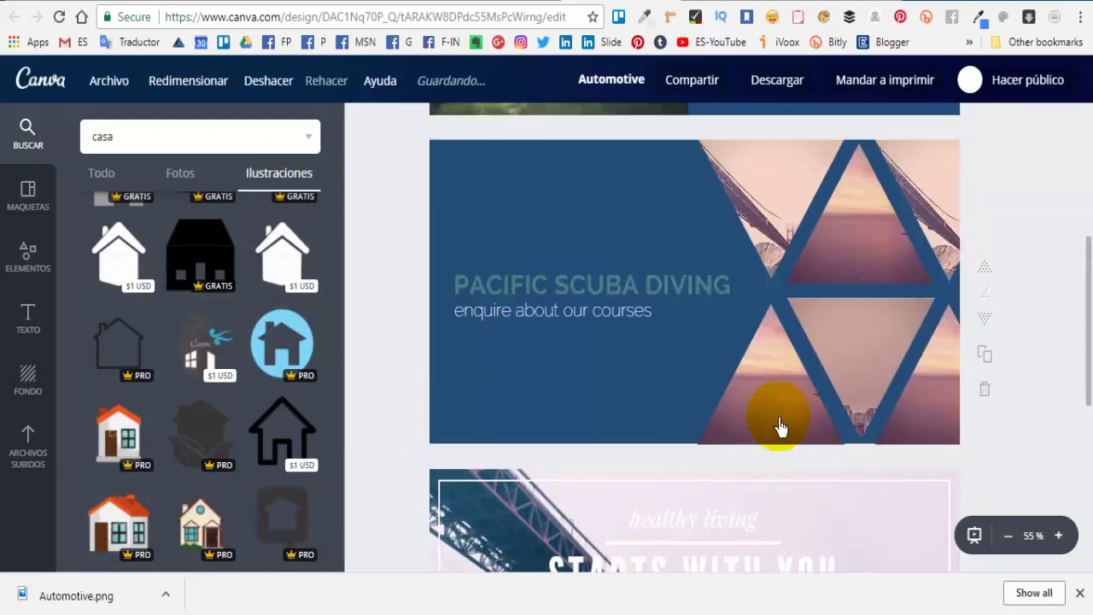
Search the illustrations for "libro".
{"action": "left_click", "coordinate": [163, 145]}
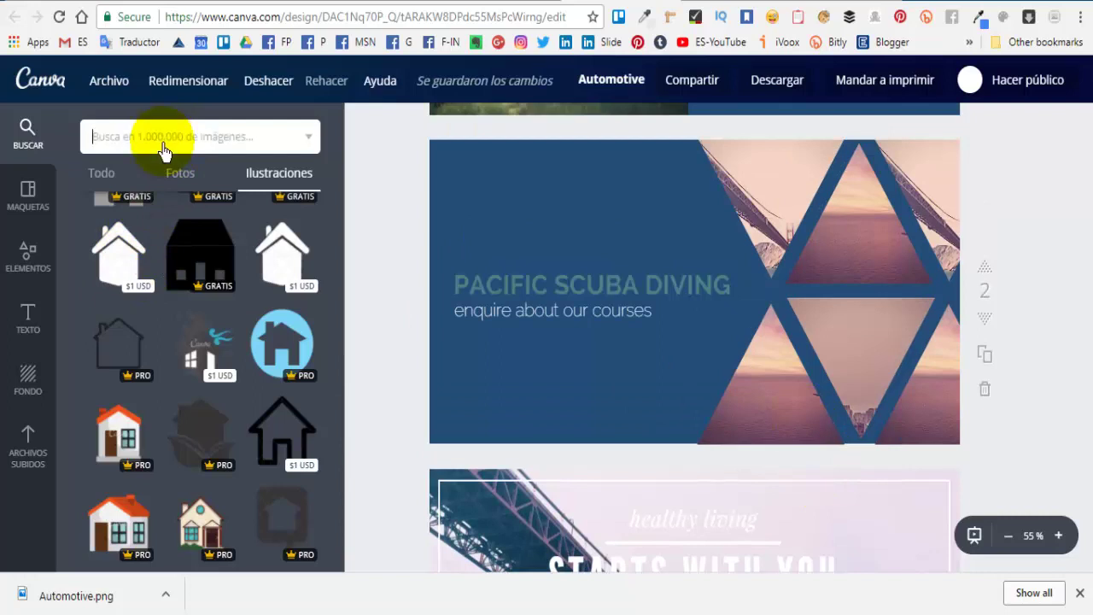
{"action": "scroll", "coordinate": [776, 245], "scroll_direction": "down", "scroll_amount": 3}
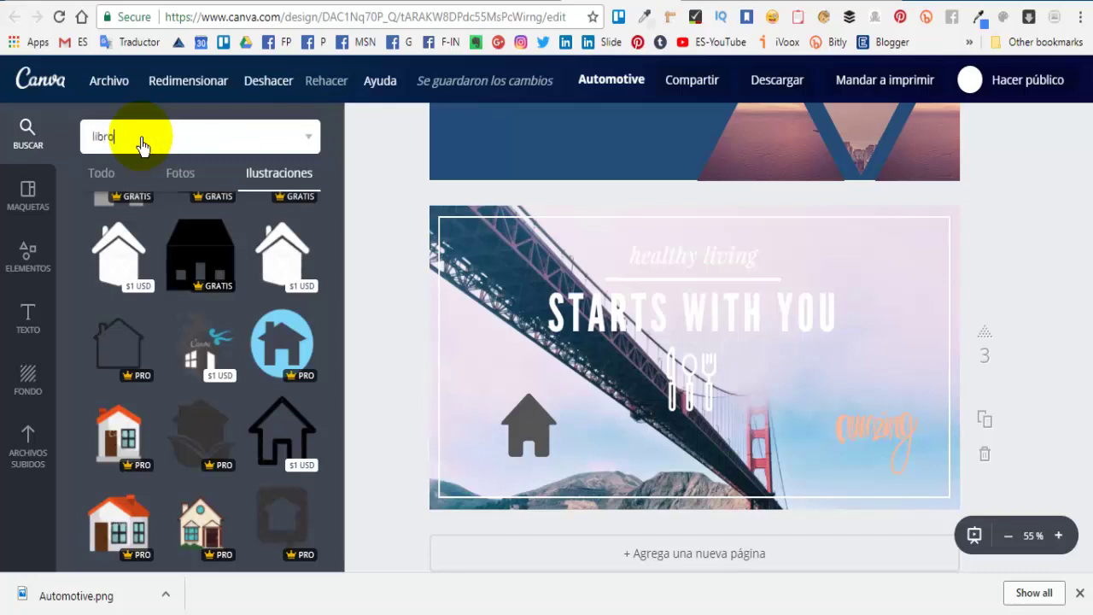
{"action": "key", "text": "Return"}
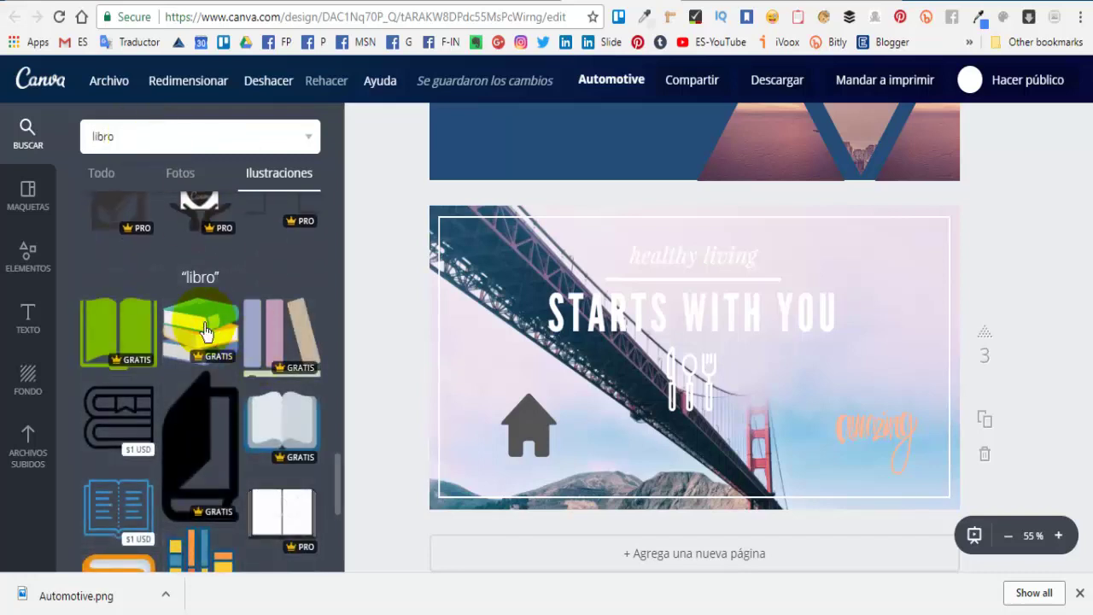